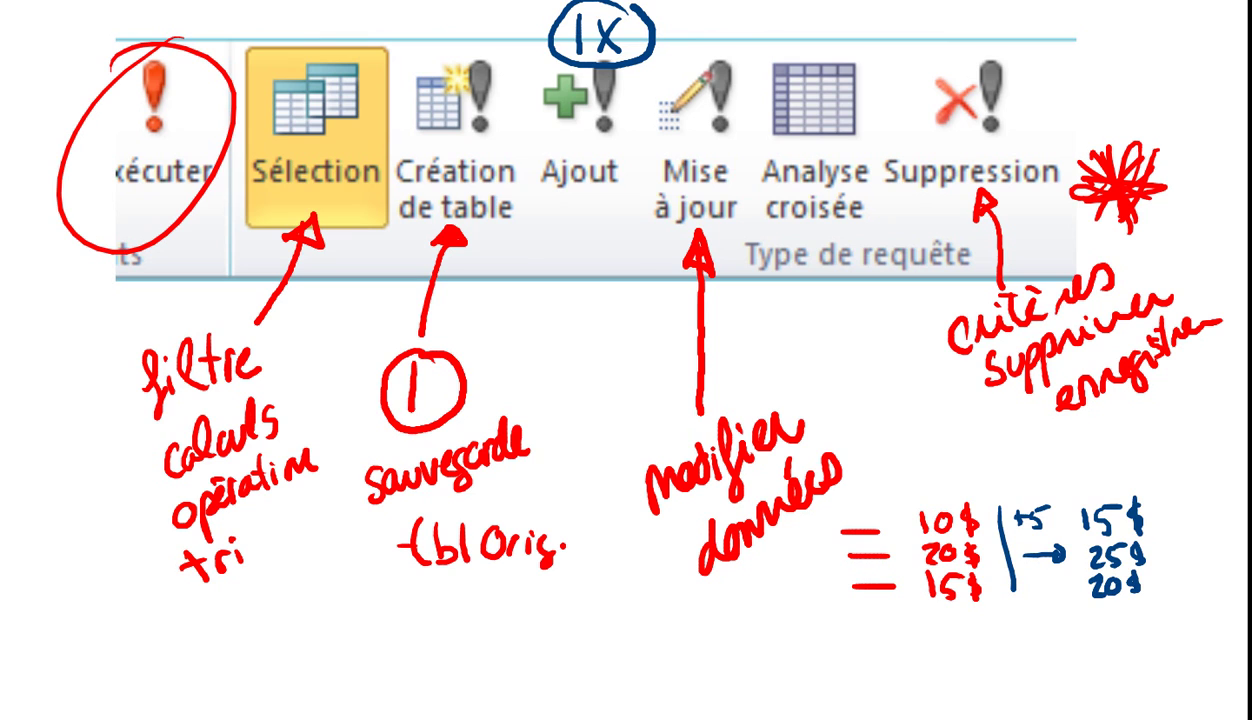
- Draw a blue arrow down from the "tbl Orig." note and handwrite "tbl Copie" beneath it
{"action": "mouse_move", "coordinate": [457, 549]}
{"action": "left_mouse_down"}
{"action": "mouse_move", "coordinate": [461, 598]}
{"action": "mouse_move", "coordinate": [469, 587]}
{"action": "mouse_move", "coordinate": [424, 640]}
{"action": "left_mouse_up"}
{"action": "mouse_move", "coordinate": [402, 615]}
{"action": "left_mouse_down"}
{"action": "mouse_move", "coordinate": [424, 614]}
{"action": "mouse_move", "coordinate": [432, 632]}
{"action": "mouse_move", "coordinate": [459, 634]}
{"action": "mouse_move", "coordinate": [471, 615]}
{"action": "mouse_move", "coordinate": [493, 628]}
{"action": "left_mouse_up"}
{"action": "mouse_move", "coordinate": [506, 610]}
{"action": "left_mouse_down"}
{"action": "mouse_move", "coordinate": [498, 628]}
{"action": "mouse_move", "coordinate": [512, 645]}
{"action": "left_mouse_up"}
{"action": "left_click_drag", "start_coordinate": [512, 610], "coordinate": [536, 630]}
{"action": "left_click_drag", "start_coordinate": [533, 593], "coordinate": [575, 633]}
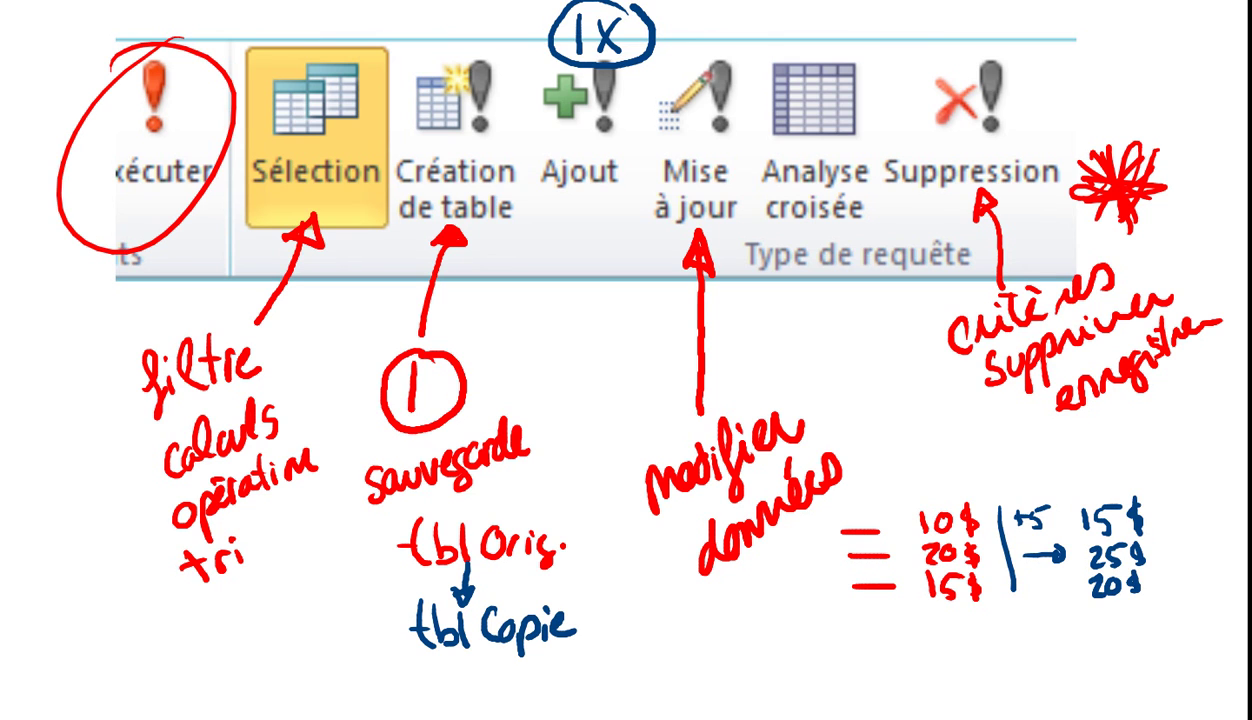
- Draw a curved blue arrow from "tbl Orig." to "tbl Copie" with two plus signs, and circle the Sélection notes in blue
{"action": "left_click_drag", "start_coordinate": [580, 550], "coordinate": [590, 619]}
{"action": "mouse_move", "coordinate": [581, 610]}
{"action": "left_mouse_down"}
{"action": "mouse_move", "coordinate": [581, 627]}
{"action": "mouse_move", "coordinate": [632, 619]}
{"action": "left_mouse_up"}
{"action": "left_click_drag", "start_coordinate": [620, 610], "coordinate": [620, 631]}
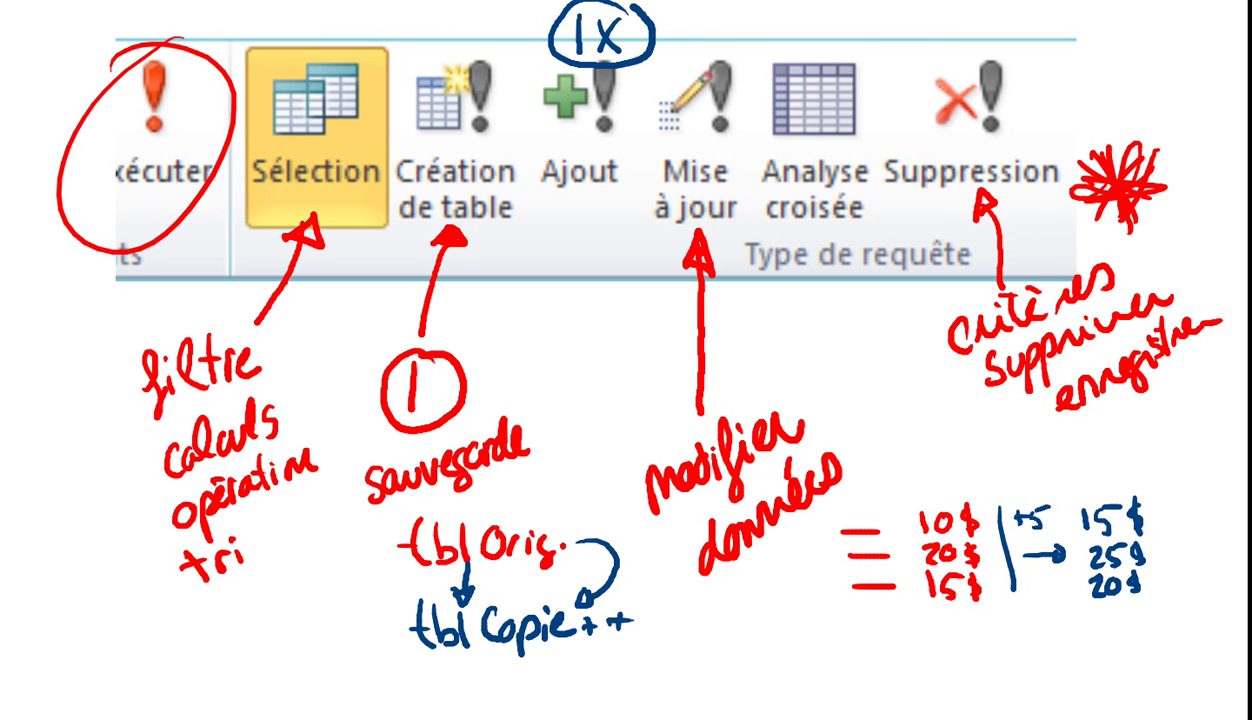
{"action": "mouse_move", "coordinate": [268, 290]}
{"action": "left_mouse_down"}
{"action": "mouse_move", "coordinate": [246, 281]}
{"action": "mouse_move", "coordinate": [112, 400]}
{"action": "mouse_move", "coordinate": [160, 560]}
{"action": "mouse_move", "coordinate": [272, 527]}
{"action": "mouse_move", "coordinate": [316, 378]}
{"action": "mouse_move", "coordinate": [256, 290]}
{"action": "left_mouse_up"}
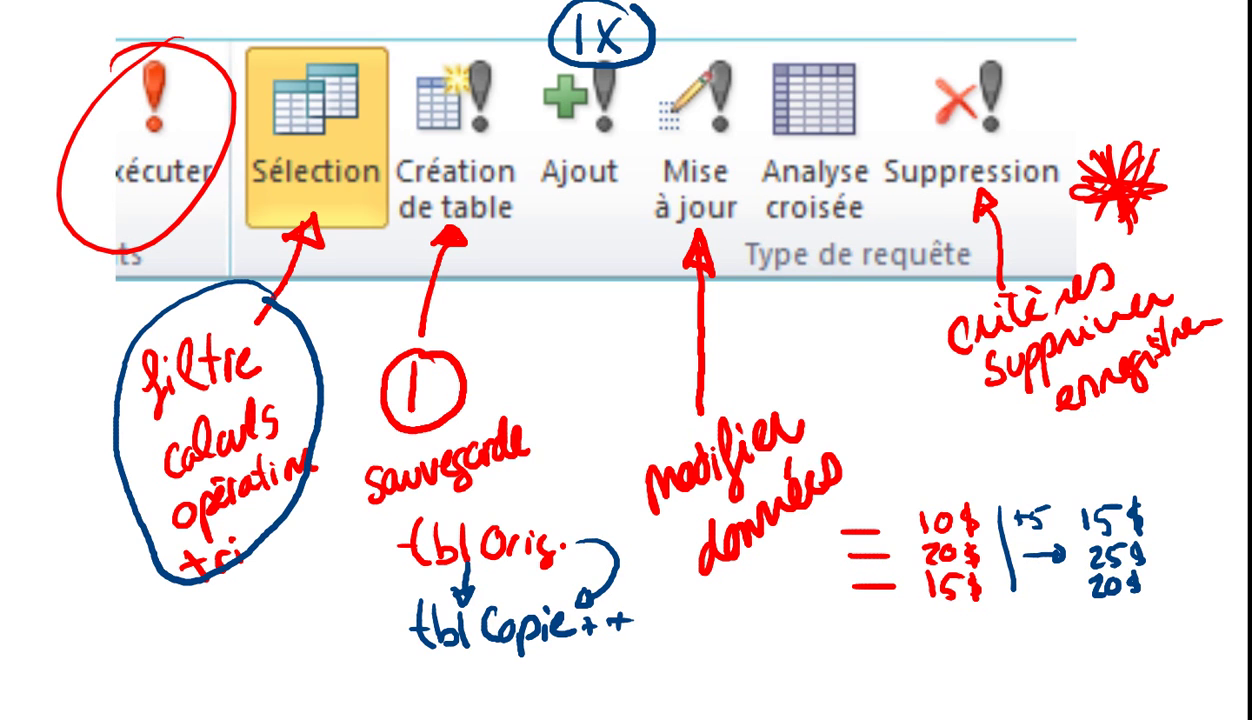
- Draw a red arrow pointing up at Ajout and handwrite "sélection table" beneath it
{"action": "mouse_move", "coordinate": [578, 203]}
{"action": "left_mouse_down"}
{"action": "mouse_move", "coordinate": [568, 282]}
{"action": "mouse_move", "coordinate": [580, 194]}
{"action": "mouse_move", "coordinate": [588, 210]}
{"action": "left_mouse_up"}
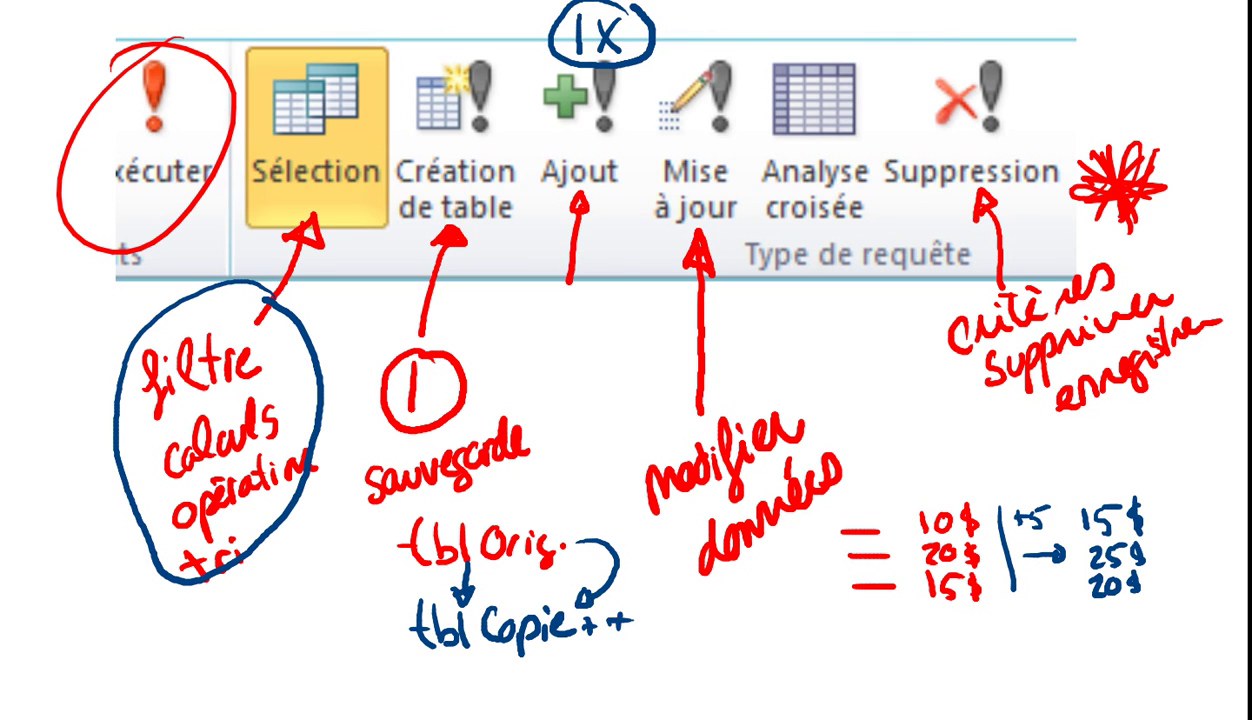
{"action": "mouse_move", "coordinate": [512, 288]}
{"action": "left_mouse_down"}
{"action": "mouse_move", "coordinate": [500, 316]}
{"action": "mouse_move", "coordinate": [530, 314]}
{"action": "mouse_move", "coordinate": [532, 278]}
{"action": "left_mouse_up"}
{"action": "left_click_drag", "start_coordinate": [536, 306], "coordinate": [558, 310]}
{"action": "left_click_drag", "start_coordinate": [570, 302], "coordinate": [566, 314]}
{"action": "left_click_drag", "start_coordinate": [576, 270], "coordinate": [572, 314]}
{"action": "mouse_move", "coordinate": [566, 292]}
{"action": "left_mouse_down"}
{"action": "mouse_move", "coordinate": [586, 290]}
{"action": "mouse_move", "coordinate": [590, 314]}
{"action": "left_mouse_up"}
{"action": "left_click", "coordinate": [588, 290]}
{"action": "mouse_move", "coordinate": [600, 300]}
{"action": "left_mouse_down"}
{"action": "mouse_move", "coordinate": [632, 308]}
{"action": "mouse_move", "coordinate": [581, 342]}
{"action": "left_mouse_up"}
{"action": "left_click_drag", "start_coordinate": [570, 325], "coordinate": [636, 344]}
{"action": "left_click_drag", "start_coordinate": [640, 340], "coordinate": [658, 346]}
- Draw a red arrow down from "sélection table" and handwrite "placer autre table" below it
{"action": "left_click_drag", "start_coordinate": [562, 322], "coordinate": [574, 390]}
{"action": "mouse_move", "coordinate": [568, 372]}
{"action": "left_mouse_down"}
{"action": "mouse_move", "coordinate": [586, 378]}
{"action": "mouse_move", "coordinate": [551, 416]}
{"action": "left_mouse_up"}
{"action": "mouse_move", "coordinate": [550, 380]}
{"action": "left_mouse_down"}
{"action": "mouse_move", "coordinate": [568, 408]}
{"action": "mouse_move", "coordinate": [606, 404]}
{"action": "left_mouse_up"}
{"action": "left_click_drag", "start_coordinate": [607, 396], "coordinate": [624, 400]}
{"action": "mouse_move", "coordinate": [562, 434]}
{"action": "left_mouse_down"}
{"action": "mouse_move", "coordinate": [564, 458]}
{"action": "mouse_move", "coordinate": [590, 440]}
{"action": "left_mouse_up"}
{"action": "left_click_drag", "start_coordinate": [574, 418], "coordinate": [624, 428]}
{"action": "left_click_drag", "start_coordinate": [616, 408], "coordinate": [646, 418]}
{"action": "left_click_drag", "start_coordinate": [642, 380], "coordinate": [656, 414]}
{"action": "mouse_move", "coordinate": [664, 372]}
{"action": "left_mouse_down"}
{"action": "mouse_move", "coordinate": [668, 408]}
{"action": "mouse_move", "coordinate": [684, 400]}
{"action": "left_mouse_up"}
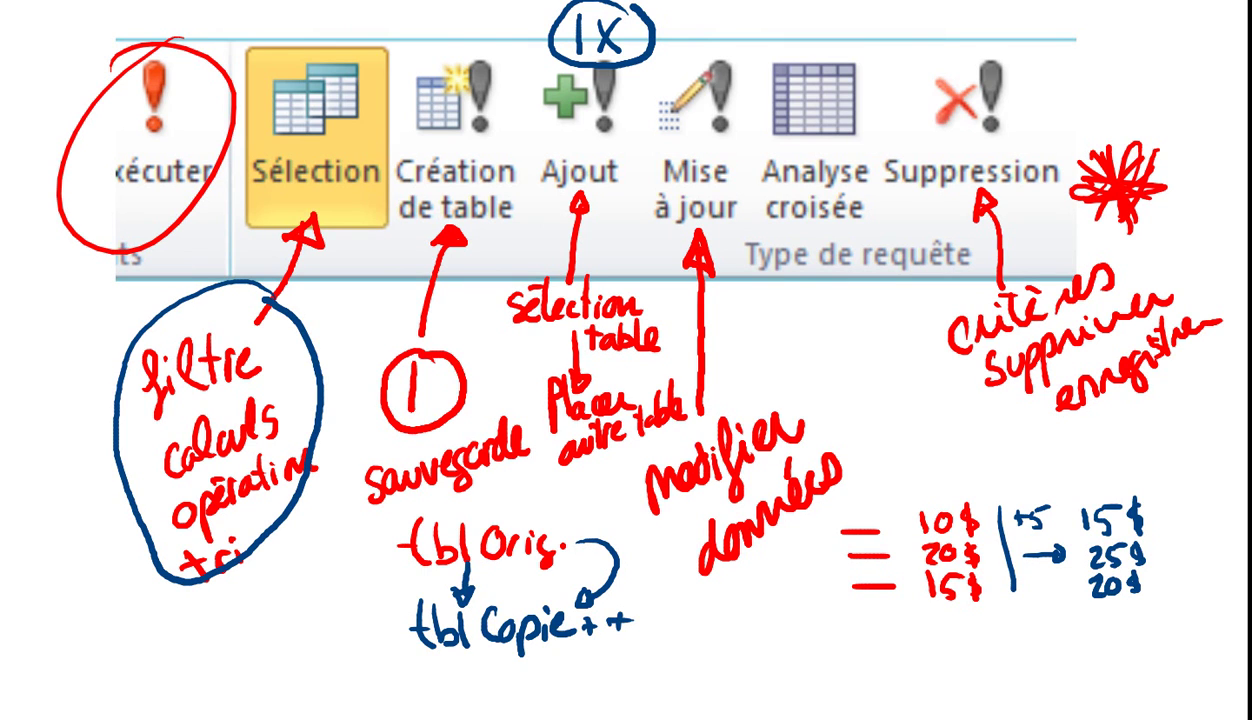
- Mark Ajout with a circled red 2 and cross out Analyse croisée
{"action": "mouse_move", "coordinate": [555, 120]}
{"action": "left_mouse_down"}
{"action": "mouse_move", "coordinate": [566, 150]}
{"action": "mouse_move", "coordinate": [588, 150]}
{"action": "left_mouse_up"}
{"action": "mouse_move", "coordinate": [586, 102]}
{"action": "left_mouse_down"}
{"action": "mouse_move", "coordinate": [548, 108]}
{"action": "mouse_move", "coordinate": [588, 100]}
{"action": "left_mouse_up"}
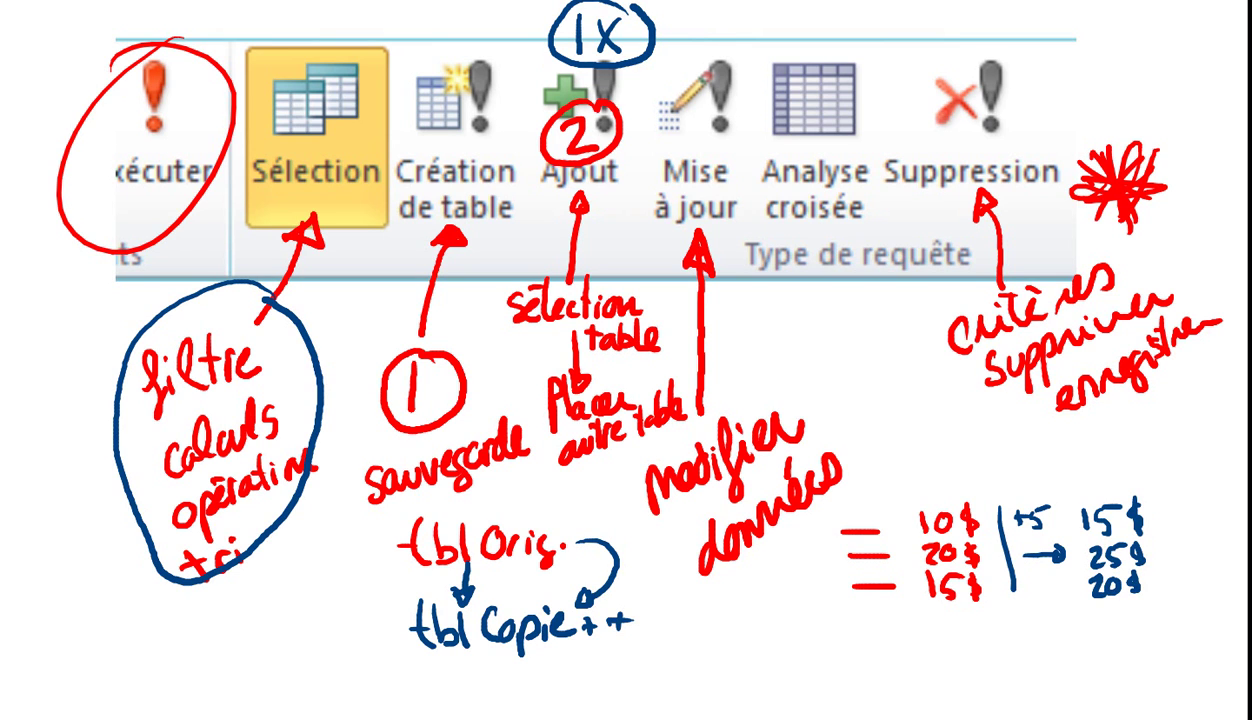
{"action": "left_click_drag", "start_coordinate": [866, 44], "coordinate": [760, 192]}
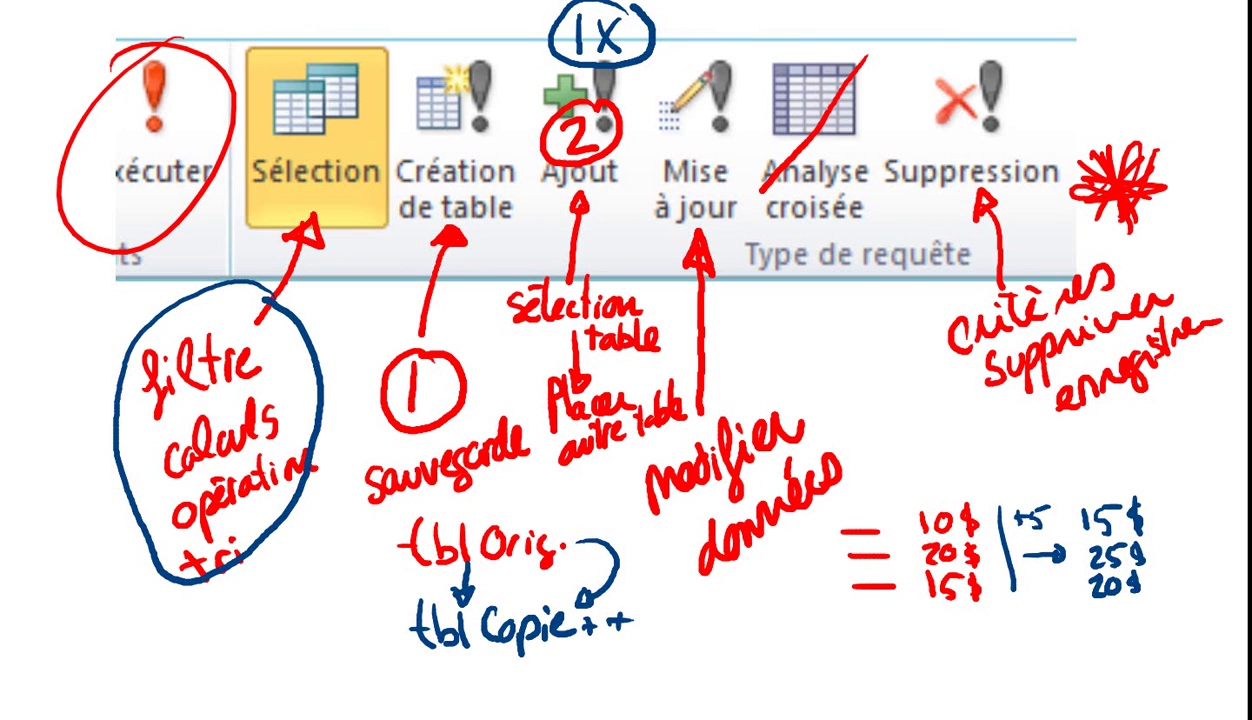
{"action": "mouse_move", "coordinate": [760, 44]}
{"action": "left_mouse_down"}
{"action": "mouse_move", "coordinate": [815, 174]}
{"action": "mouse_move", "coordinate": [858, 216]}
{"action": "left_mouse_up"}
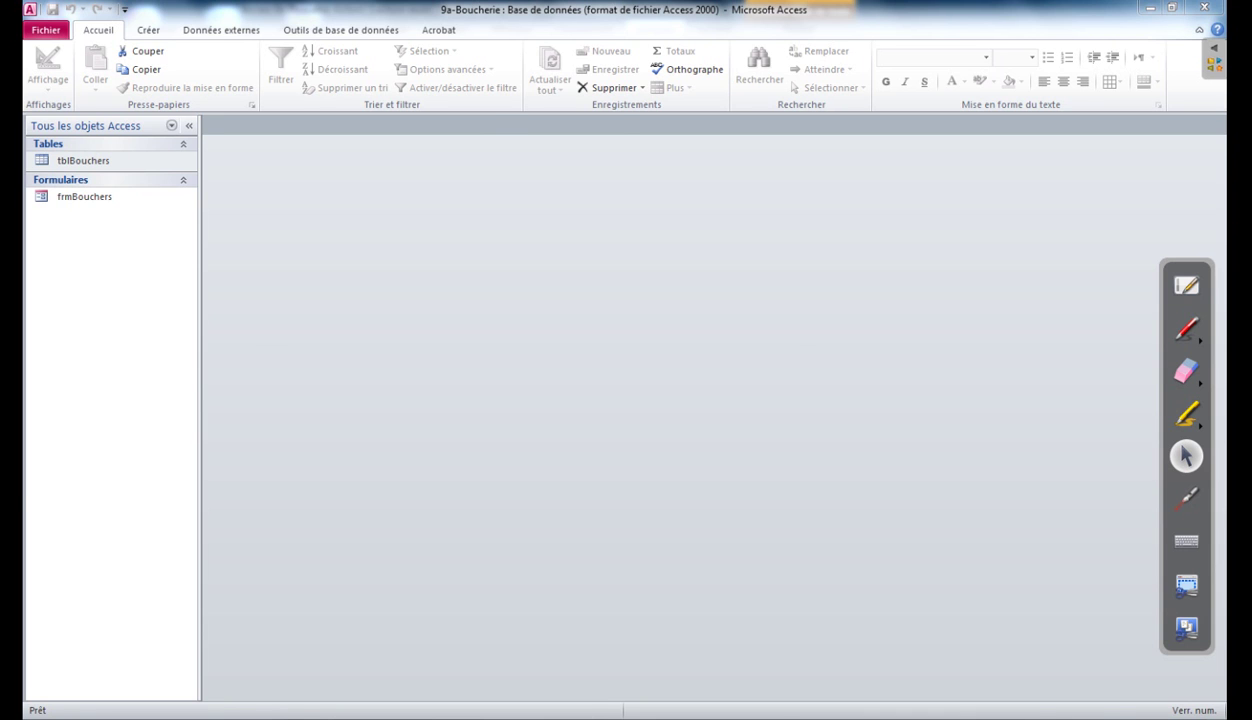
- Switch to the Word exercise document and highlight the query name qryCreerListe in instruction 1
{"action": "key", "text": "alt+Tab"}
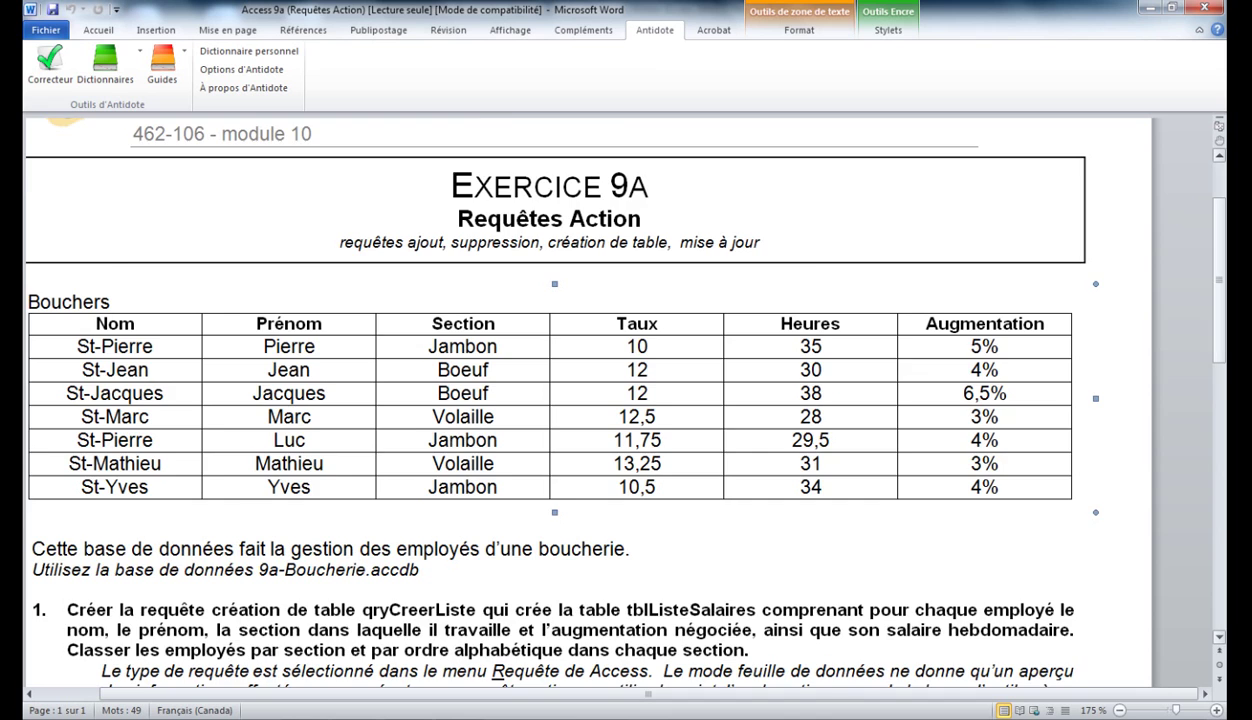
{"action": "scroll", "coordinate": [613, 400], "scroll_direction": "down", "scroll_amount": 5}
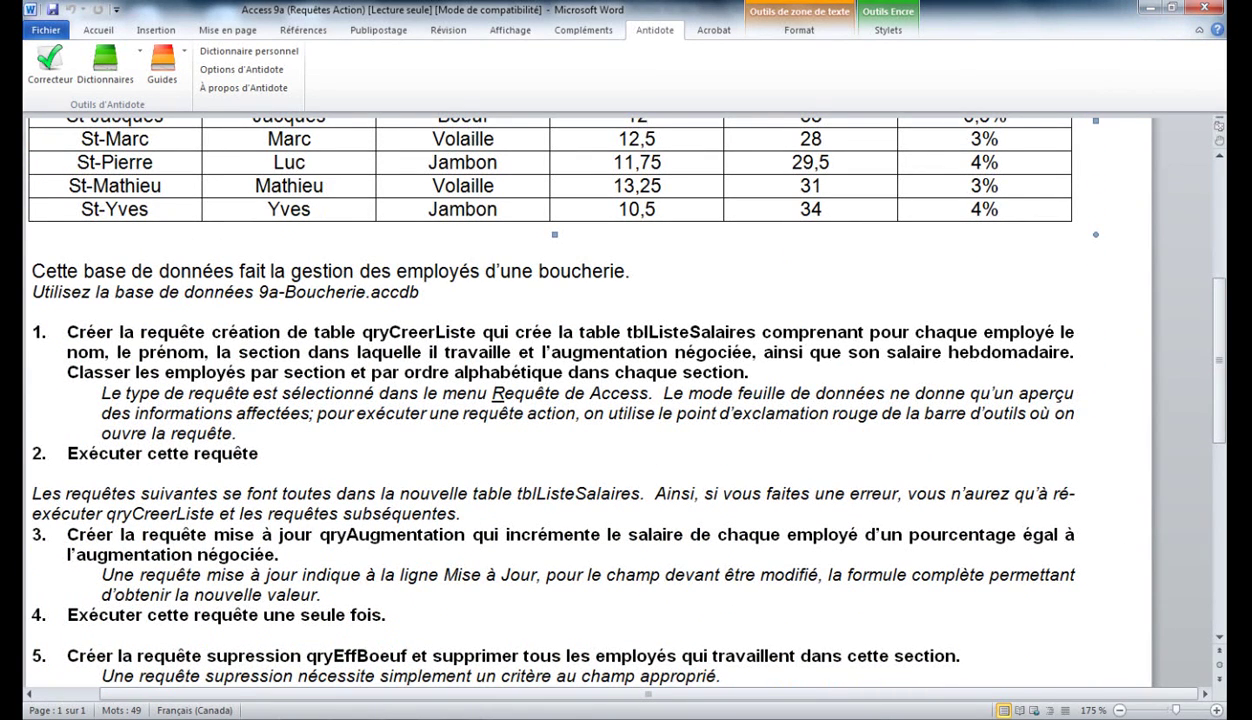
{"action": "left_click_drag", "start_coordinate": [362, 332], "coordinate": [480, 332]}
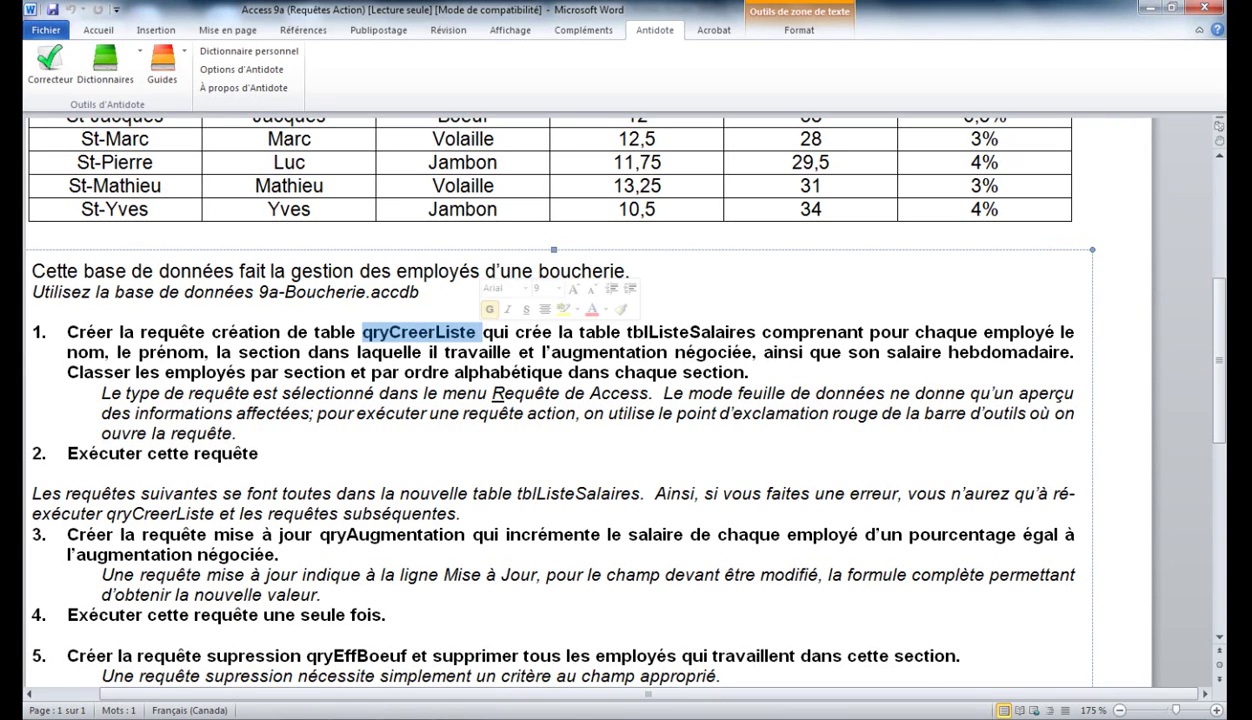
{"action": "key", "text": "ctrl+c"}
{"action": "left_click", "coordinate": [485, 335]}
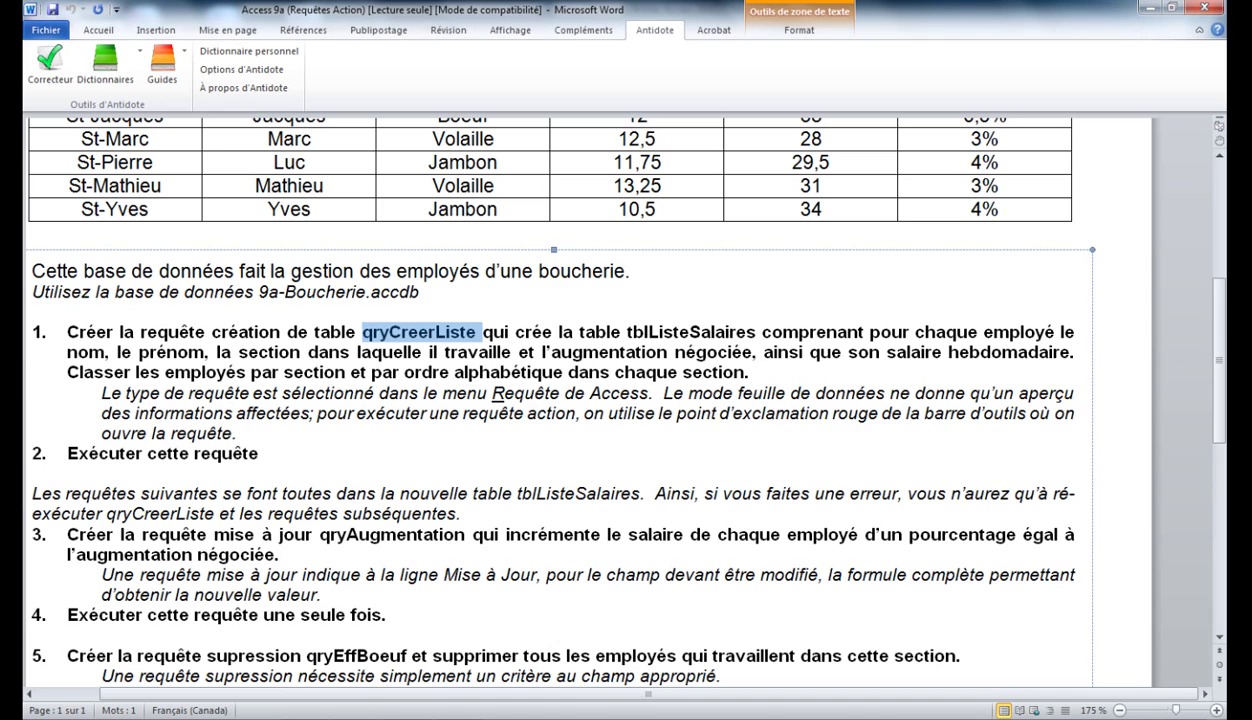
- Add "- TAUX" after "salaire hebdomadaire" in instruction 1 and highlight the alphabetical sorting requirement
{"action": "left_click", "coordinate": [1072, 352]}
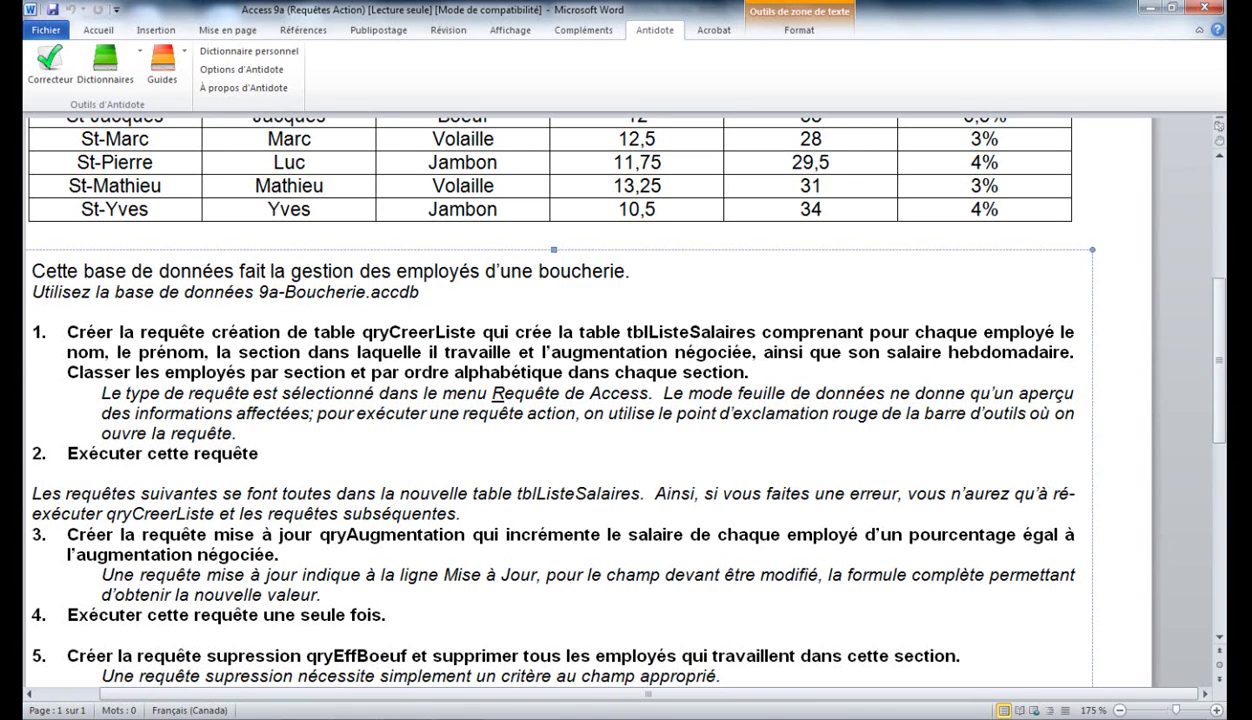
{"action": "type", "text": "- TA"}
{"action": "type", "text": "UX."}
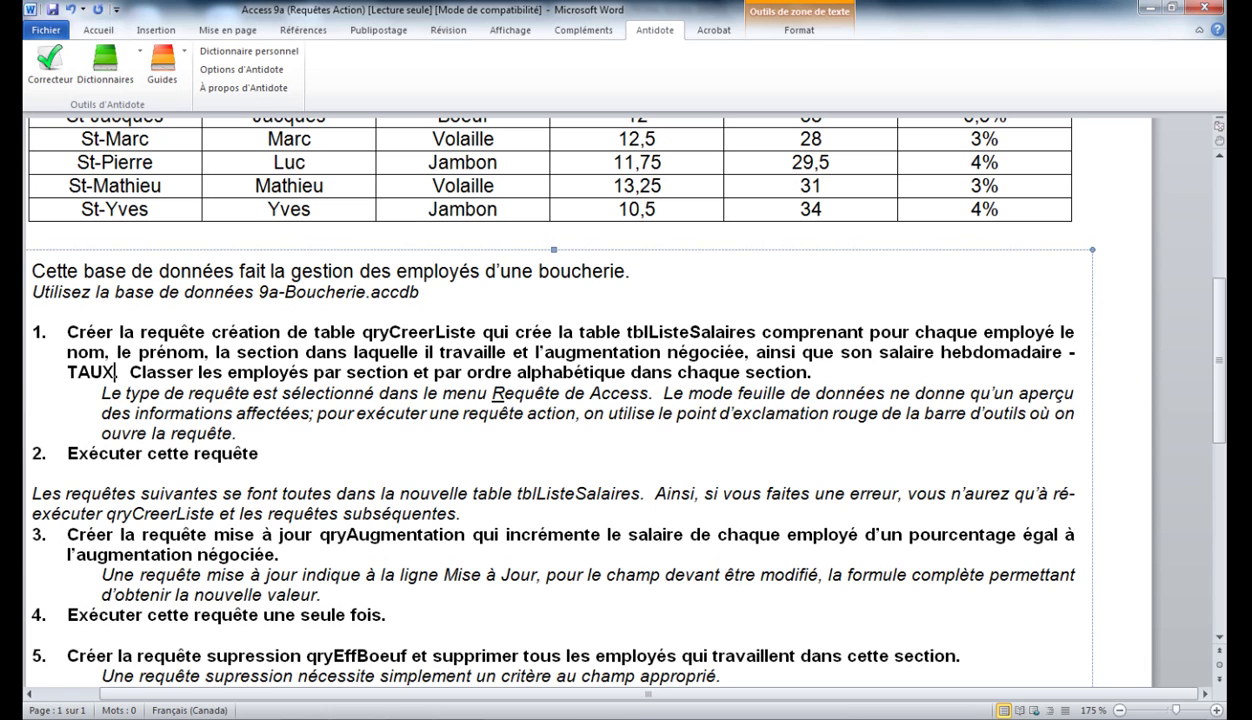
{"action": "left_click_drag", "start_coordinate": [317, 373], "coordinate": [760, 394]}
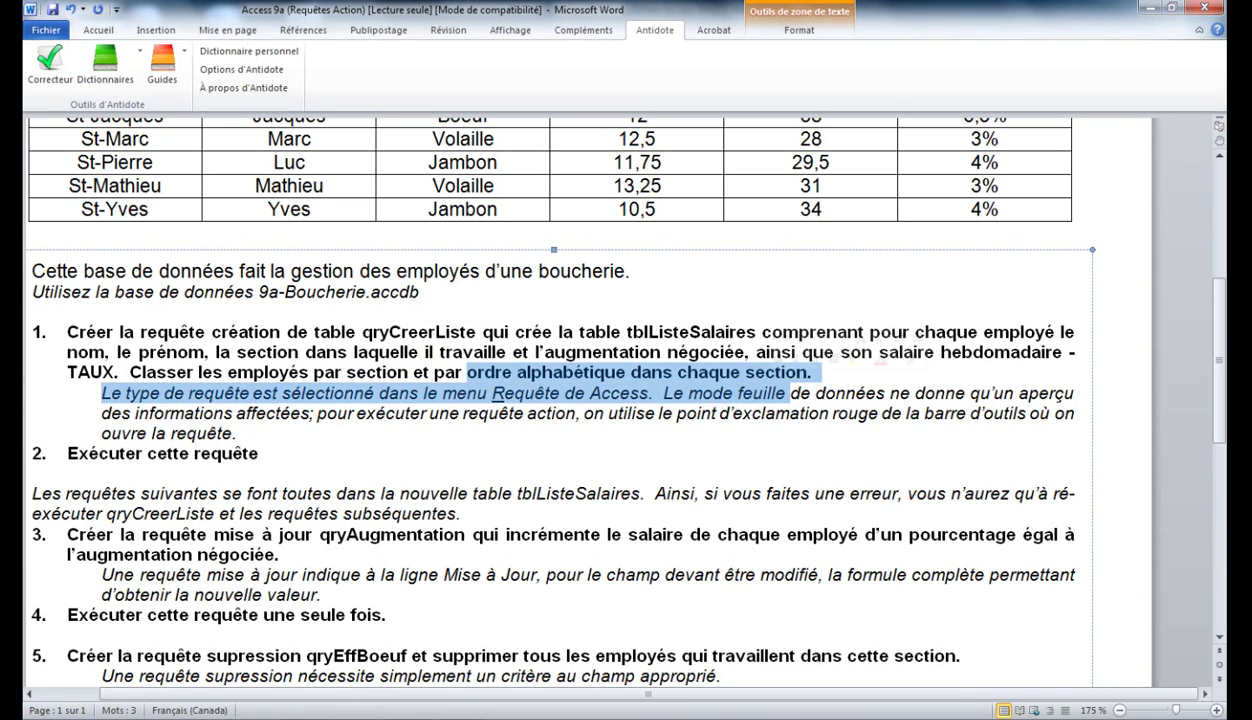
{"action": "left_click", "coordinate": [777, 372]}
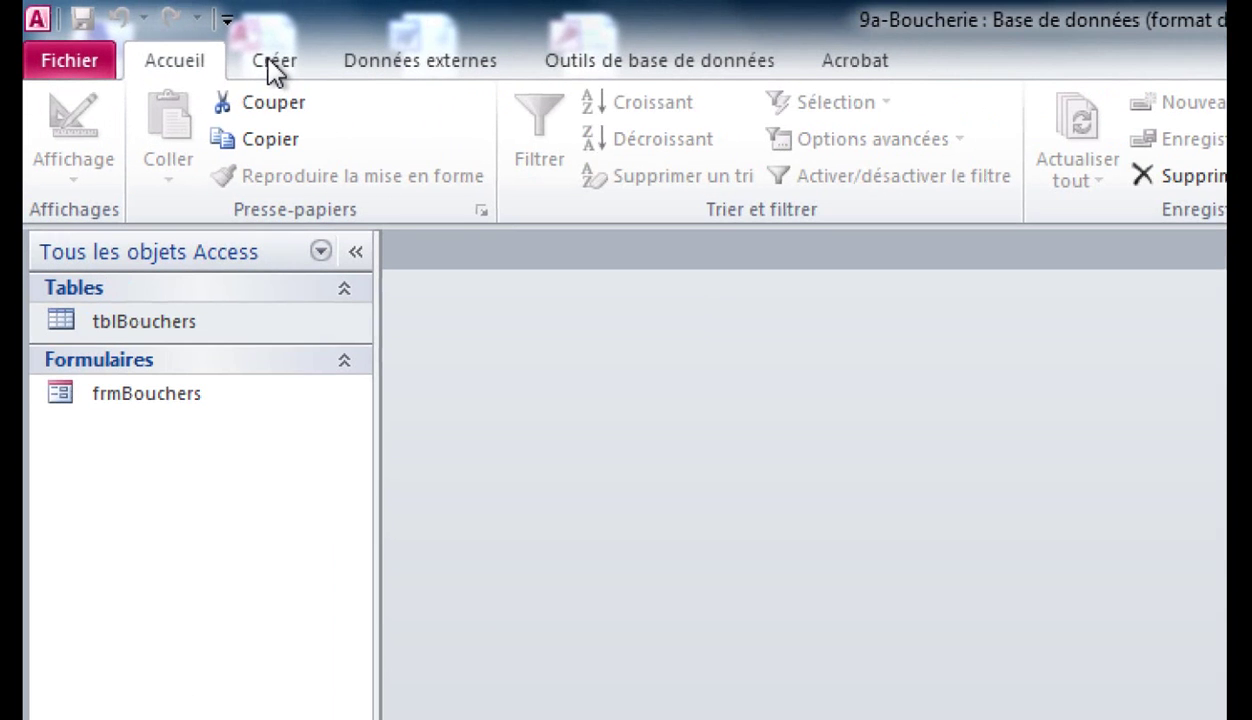
- In the Access database 9a-Boucherie, create a new design-view query on tblBouchers and enlarge the table's field list
{"action": "left_click", "coordinate": [144, 35]}
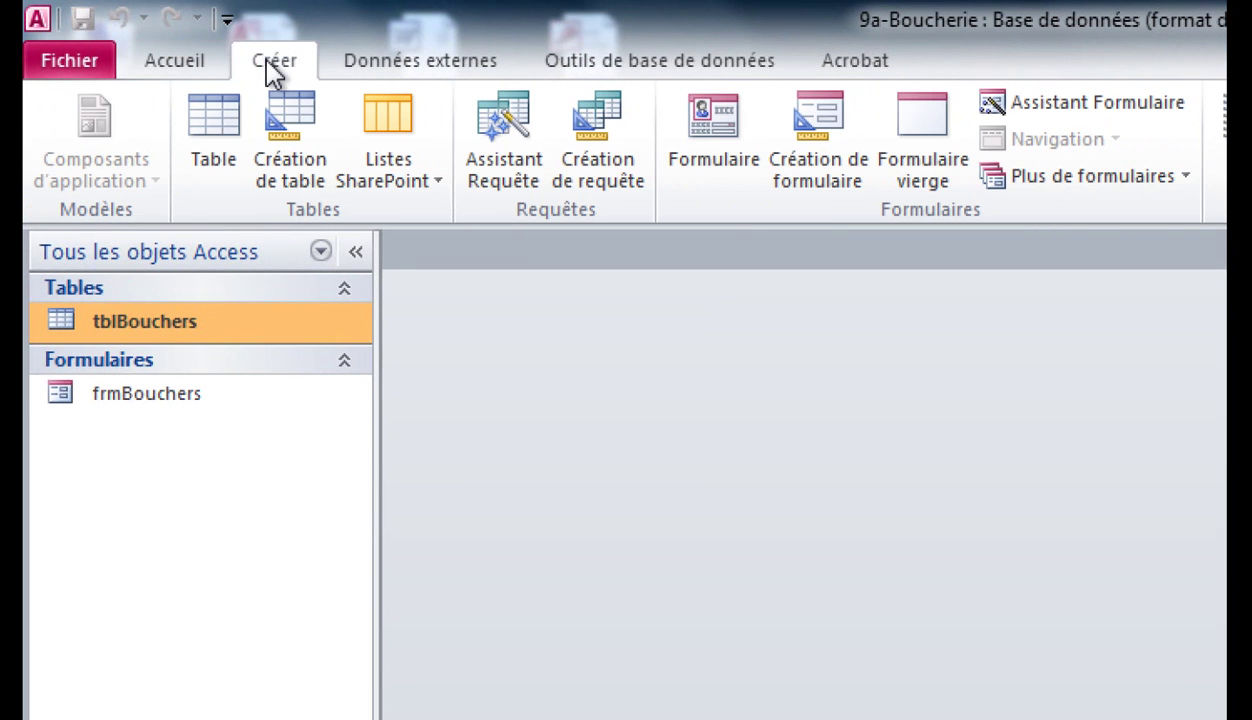
{"action": "left_click", "coordinate": [610, 160]}
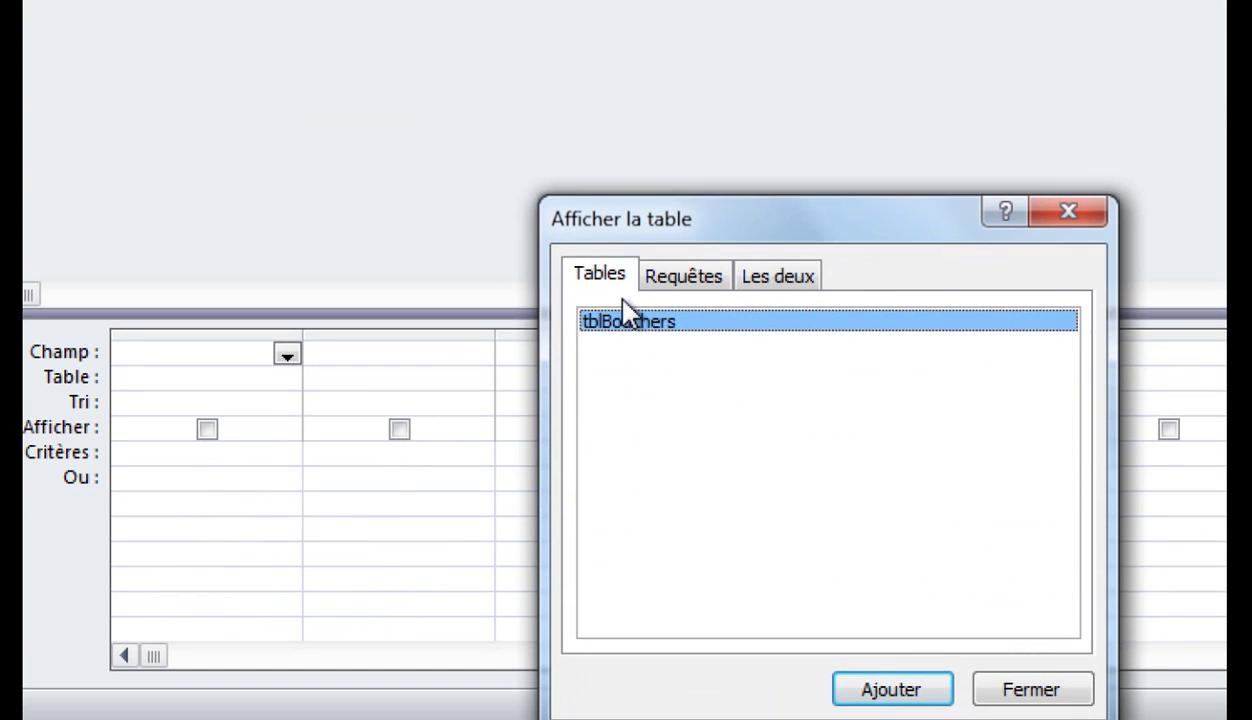
{"action": "left_click", "coordinate": [889, 700]}
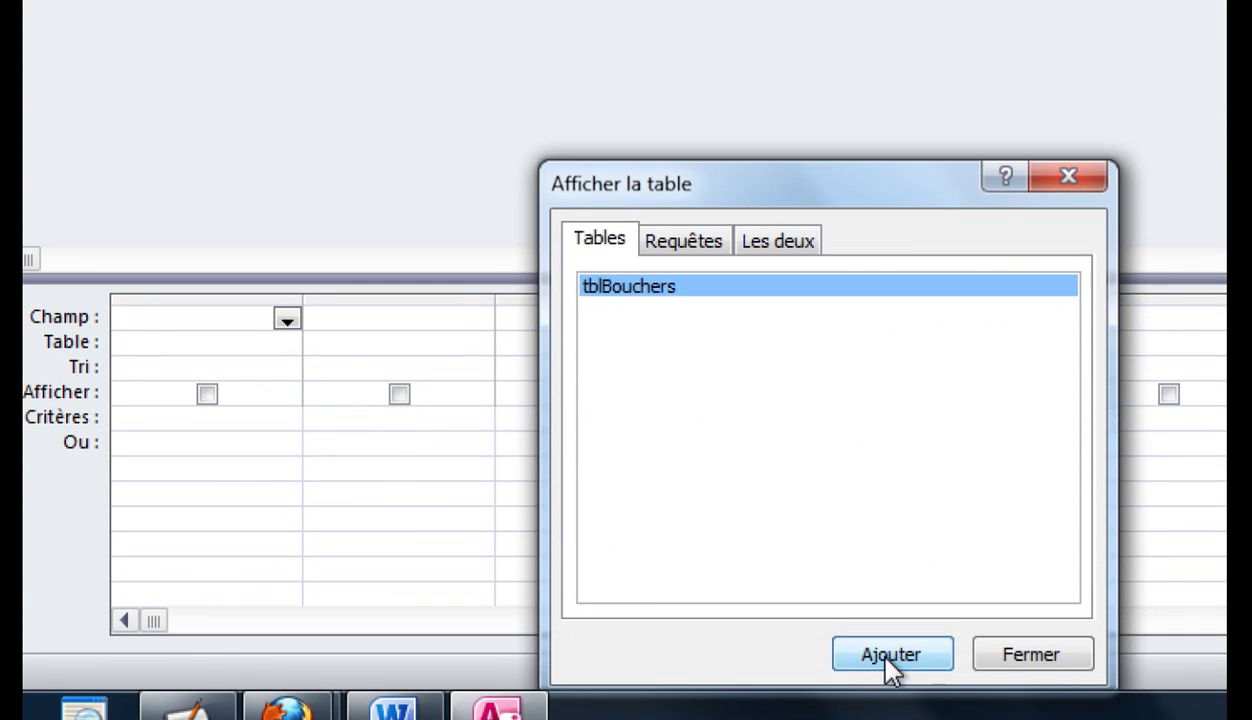
{"action": "left_click", "coordinate": [998, 655]}
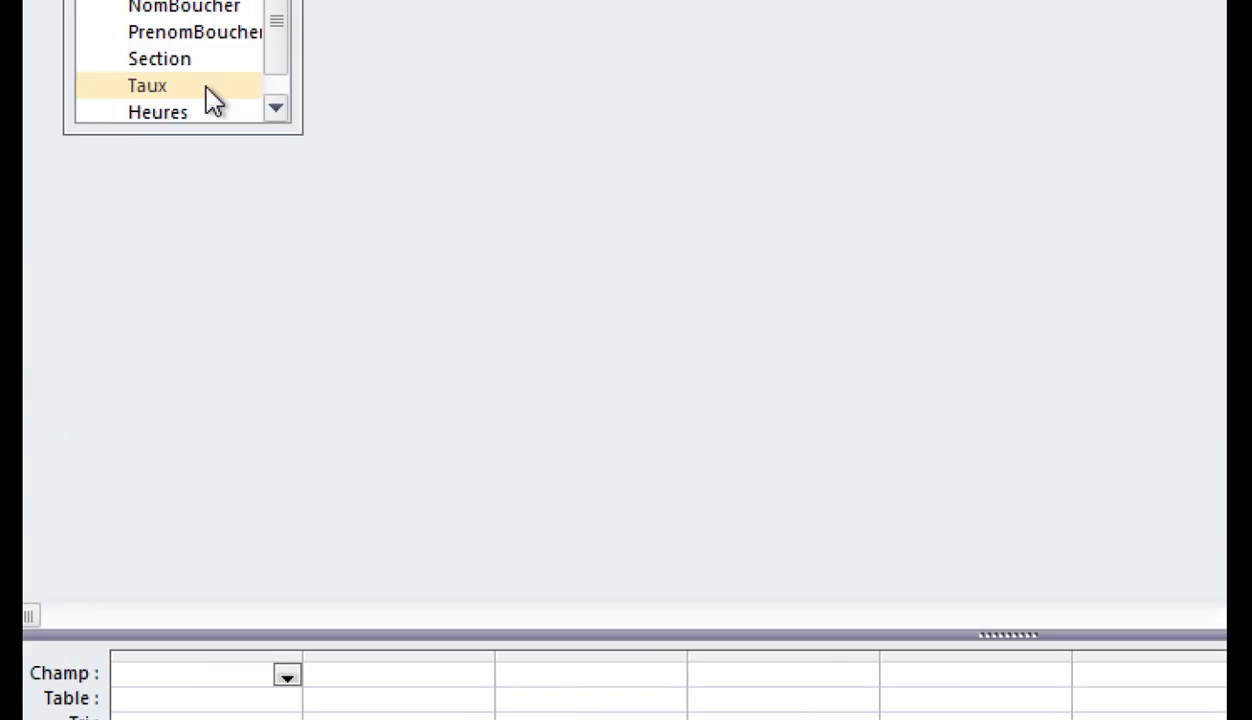
{"action": "left_click_drag", "start_coordinate": [294, 128], "coordinate": [296, 131]}
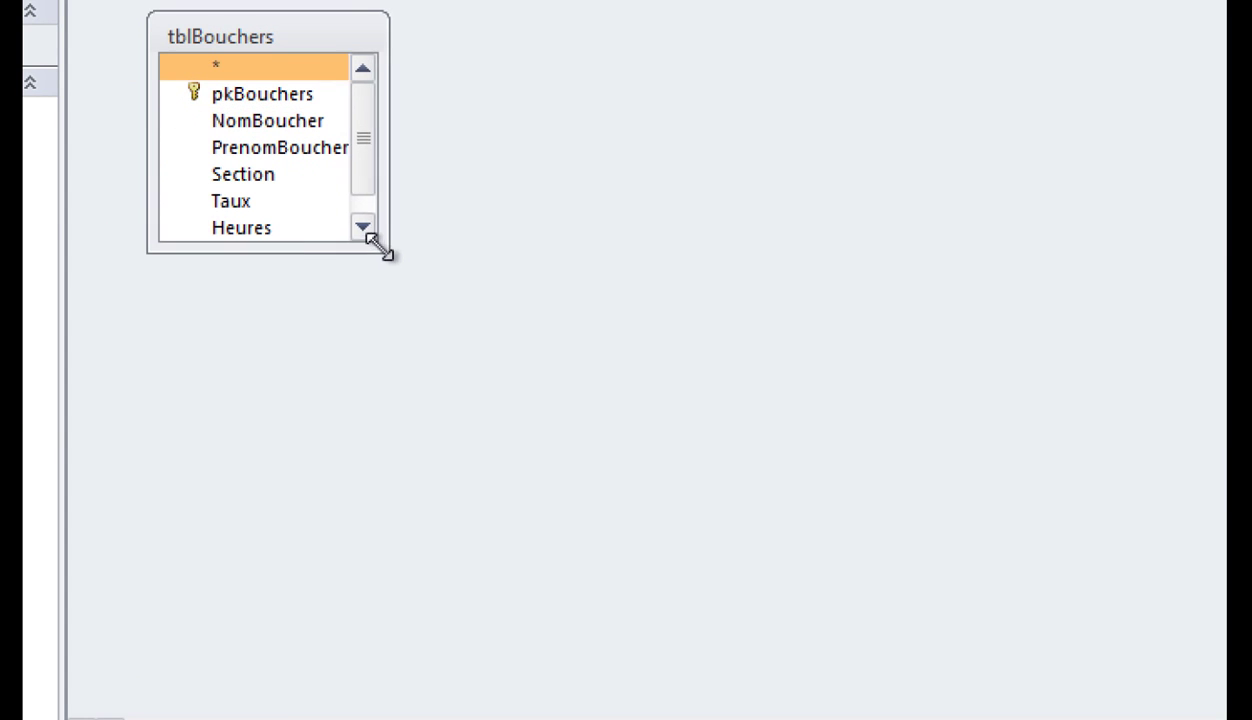
{"action": "left_click_drag", "start_coordinate": [380, 248], "coordinate": [486, 374]}
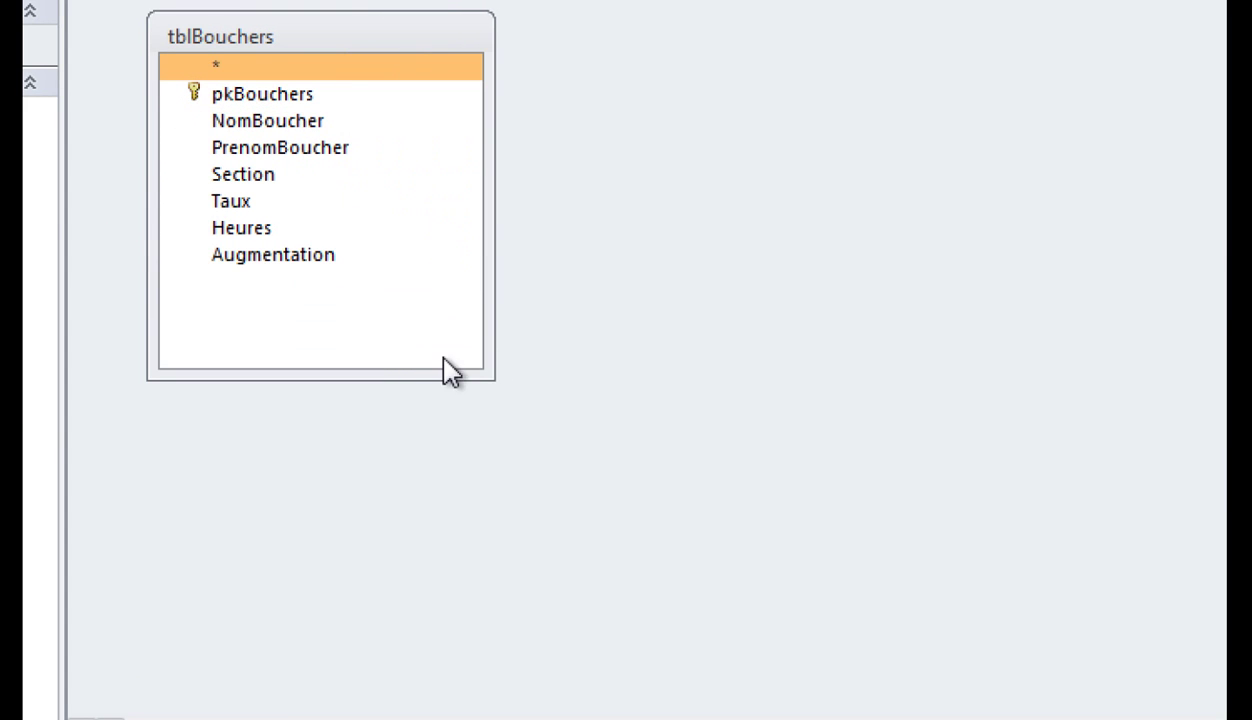
- Add pkBouchers, NomBoucher, PrenomBoucher, Section, Taux, Heures and Augmentation from tblBouchers to the query grid
{"action": "left_click", "coordinate": [220, 68]}
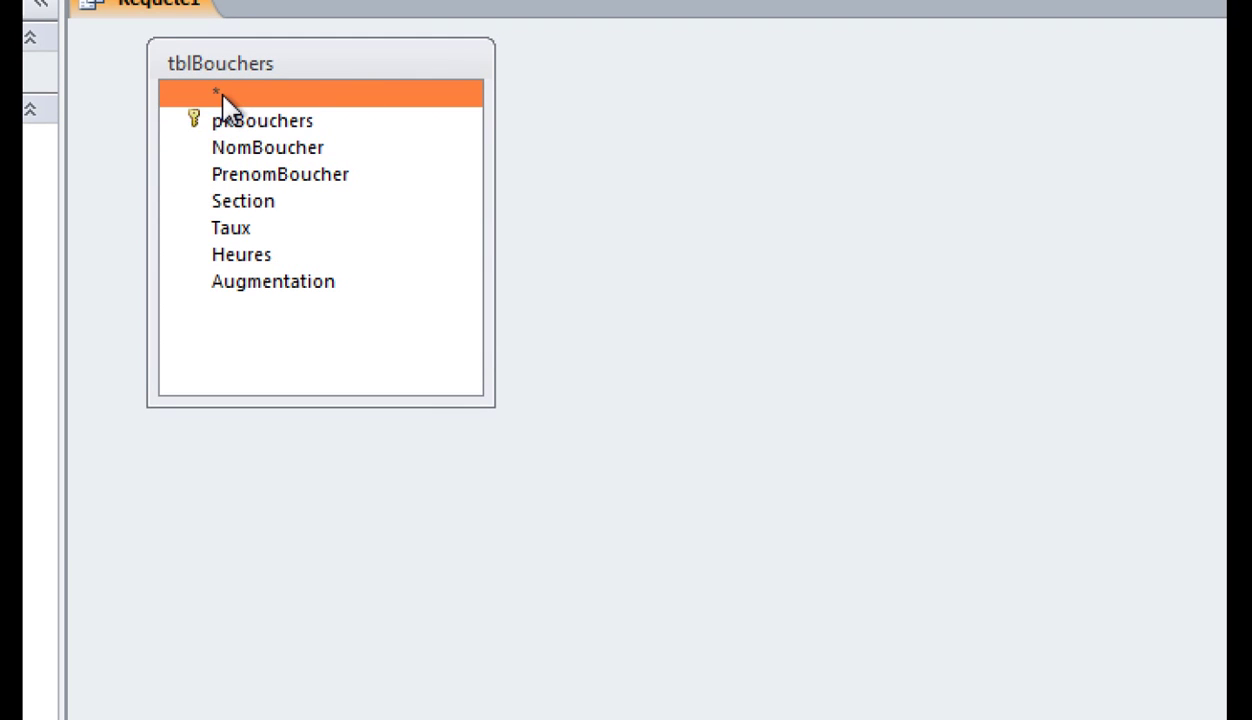
{"action": "left_click", "coordinate": [268, 174]}
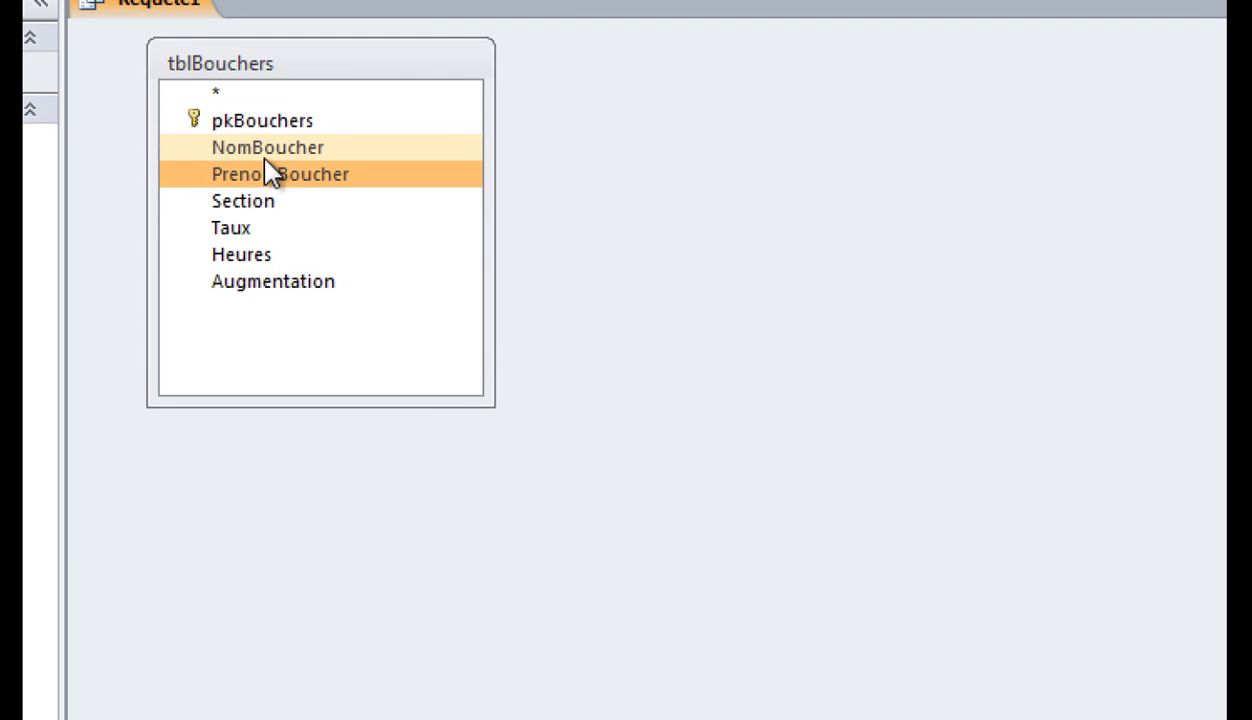
{"action": "double_click", "coordinate": [267, 165]}
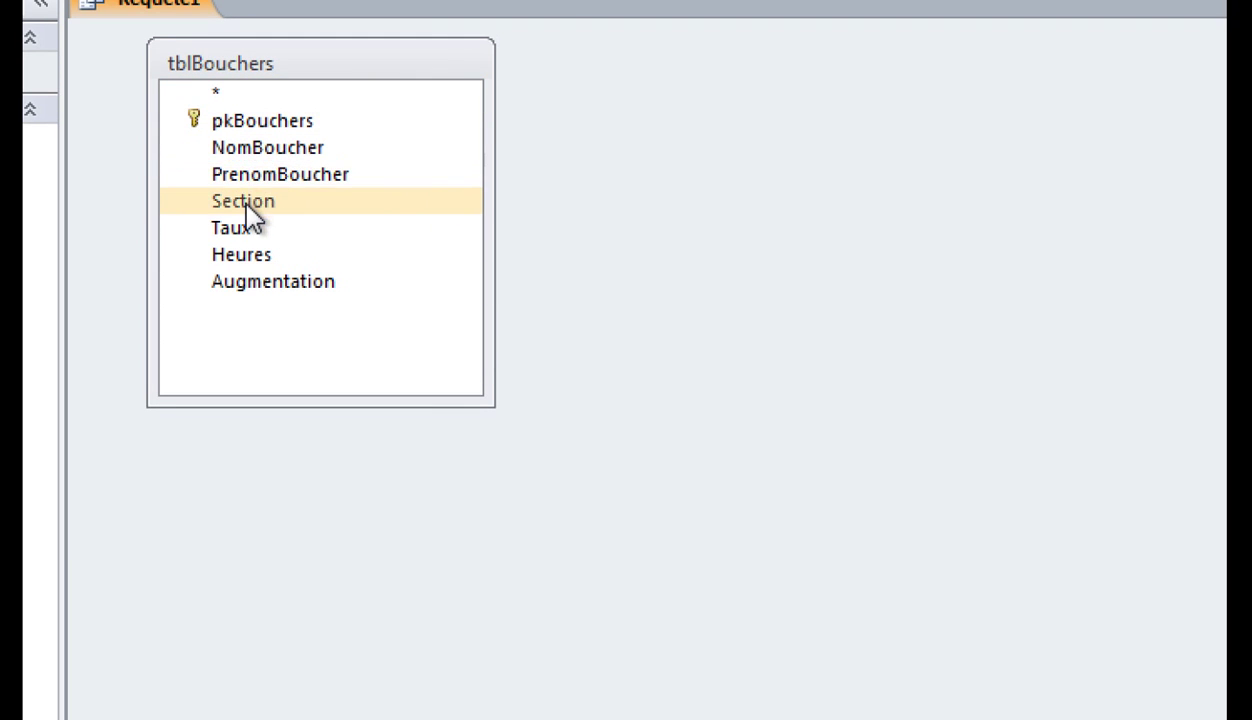
{"action": "double_click", "coordinate": [232, 237]}
{"action": "double_click", "coordinate": [237, 255]}
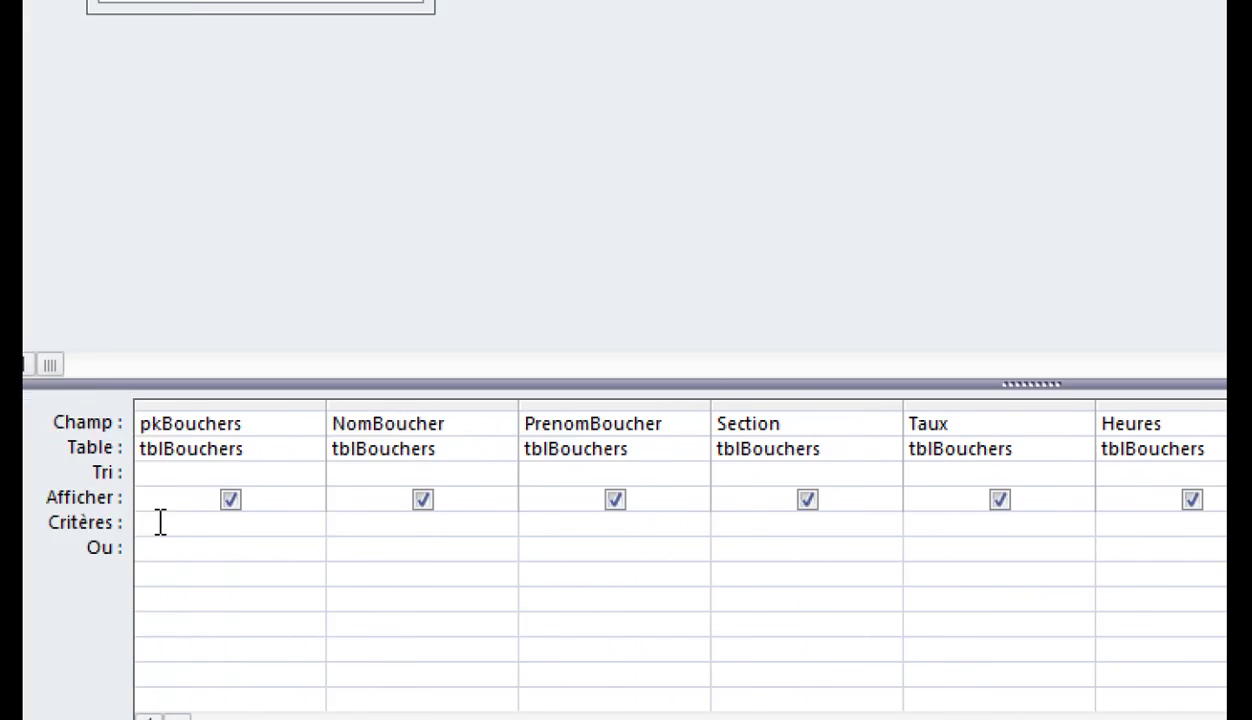
- Move the Section column in front of NomBoucher and set its sort order to Croissant
{"action": "left_click", "coordinate": [884, 406]}
{"action": "left_click_drag", "start_coordinate": [893, 411], "coordinate": [535, 418]}
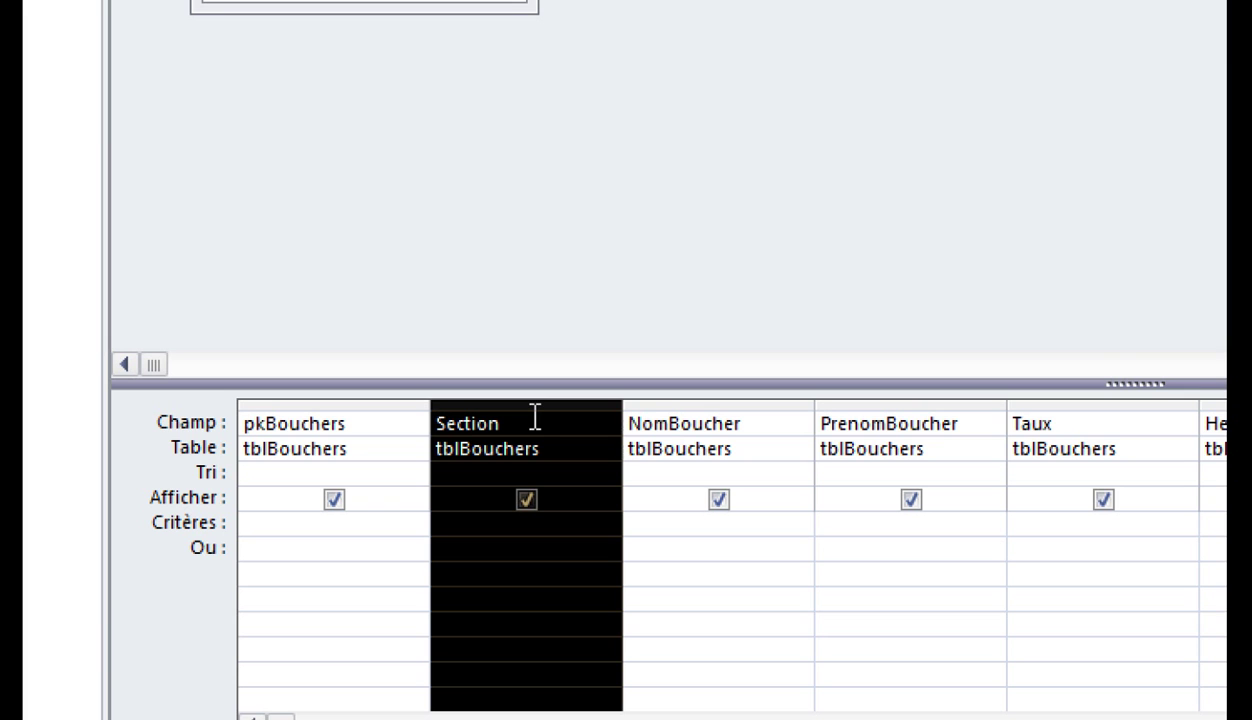
{"action": "left_click", "coordinate": [549, 473]}
{"action": "left_click", "coordinate": [607, 476]}
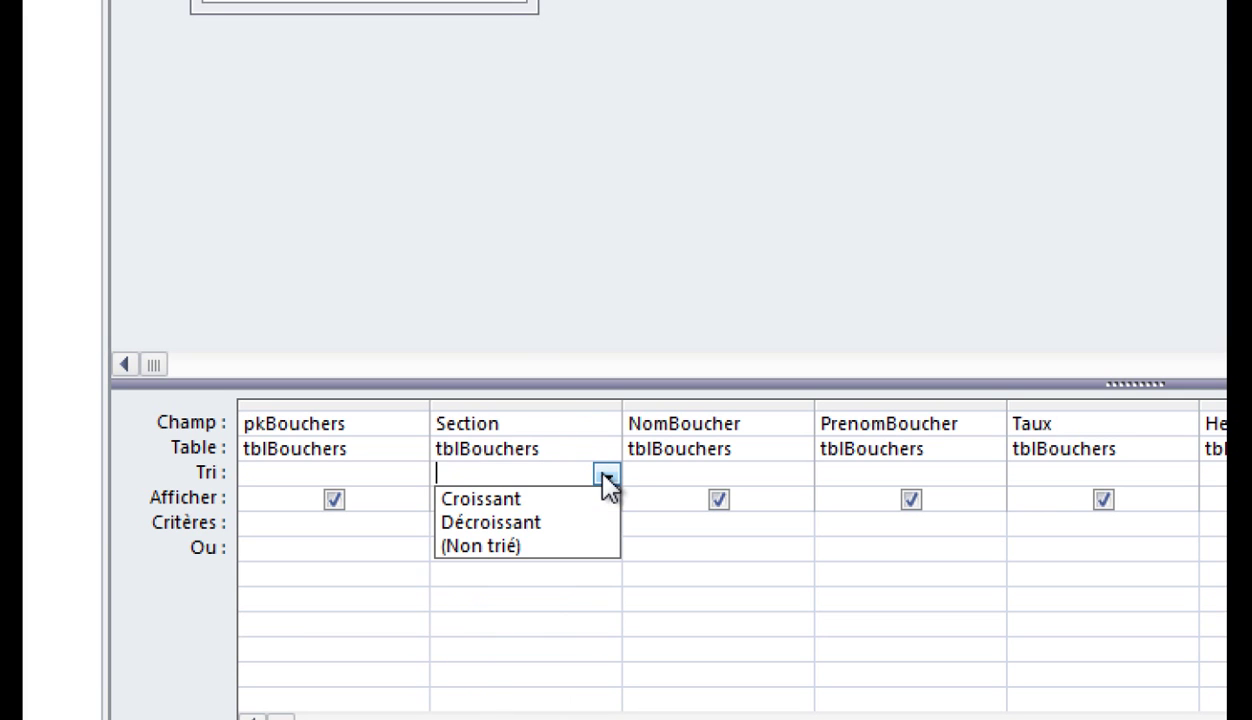
{"action": "left_click", "coordinate": [560, 503]}
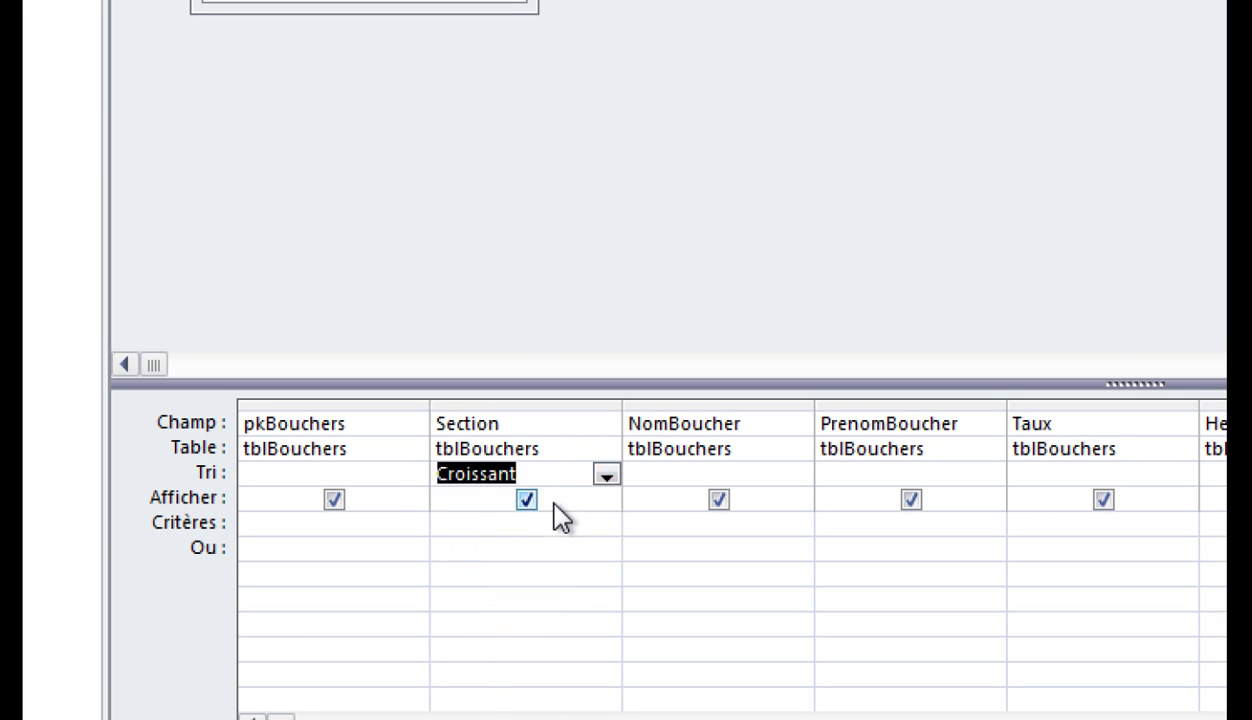
- Set the sort order of NomBoucher and PrenomBoucher to Croissant
{"action": "left_click", "coordinate": [799, 476]}
{"action": "left_click", "coordinate": [780, 499]}
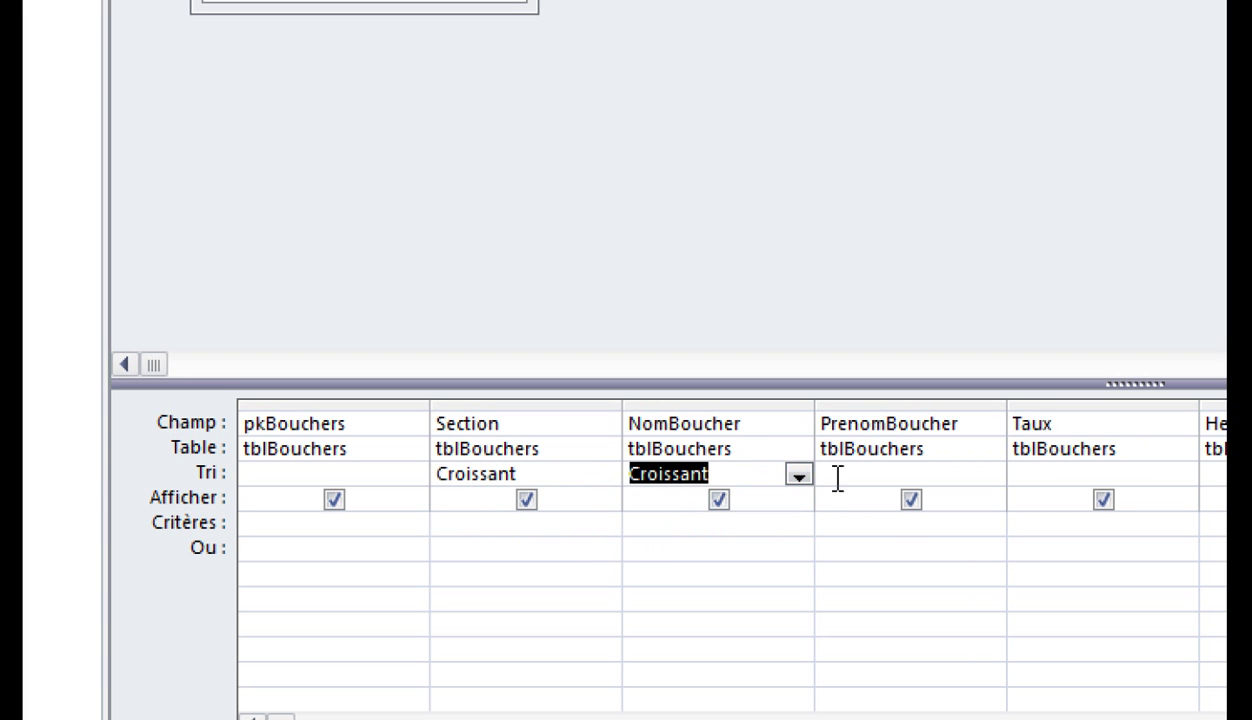
{"action": "left_click", "coordinate": [990, 476]}
{"action": "left_click", "coordinate": [980, 501]}
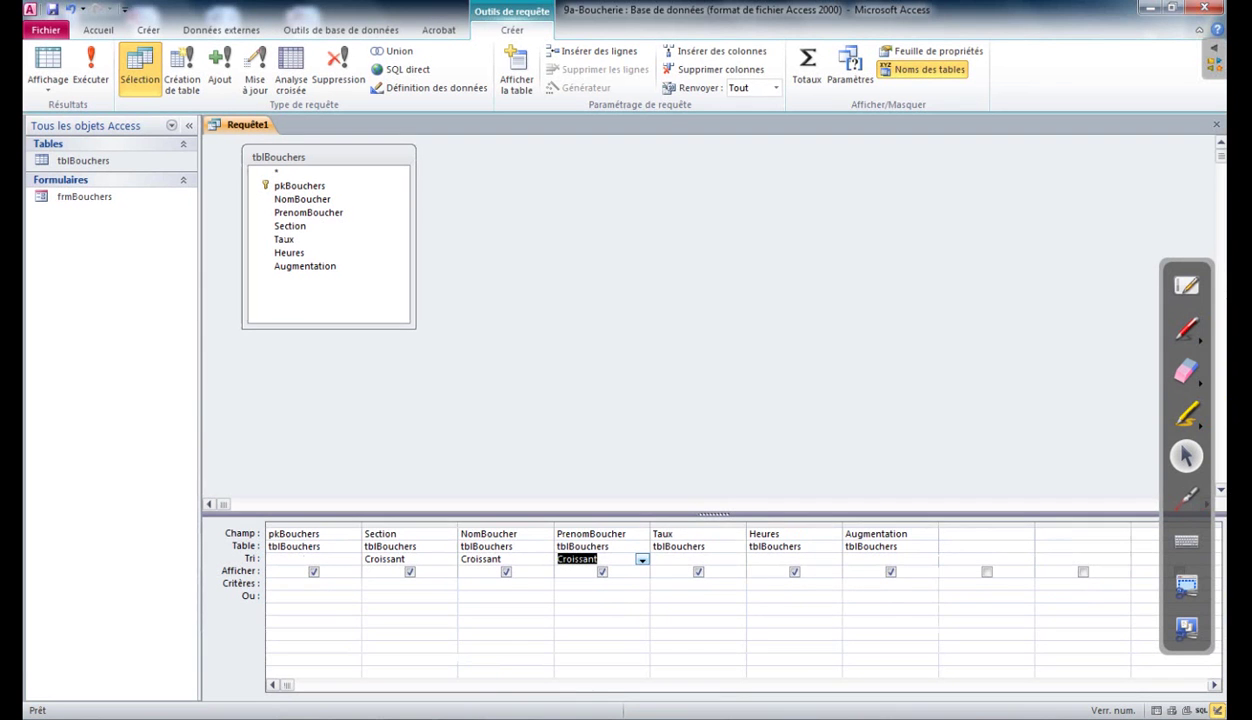
- Switch to Word to highlight the "salaire hebdomadaire" requirement, and return to the Heures field of the Access query
{"action": "key", "text": "alt+Tab"}
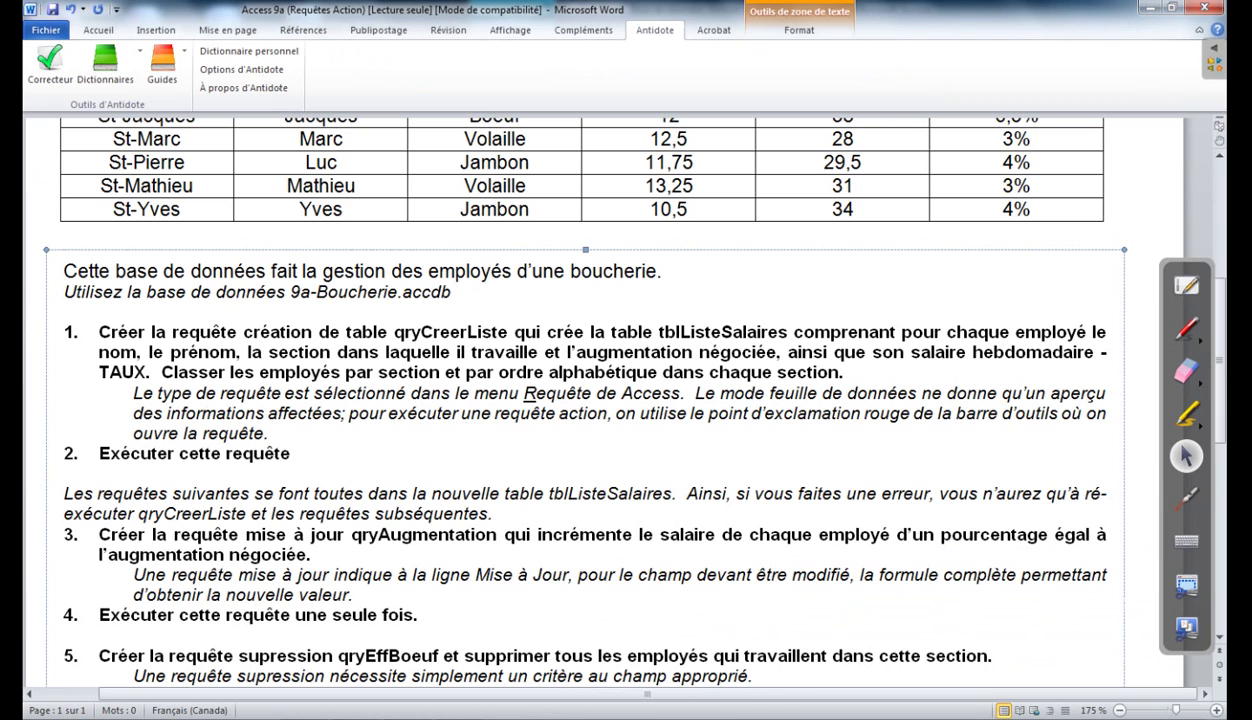
{"action": "left_click_drag", "start_coordinate": [911, 352], "coordinate": [1097, 352]}
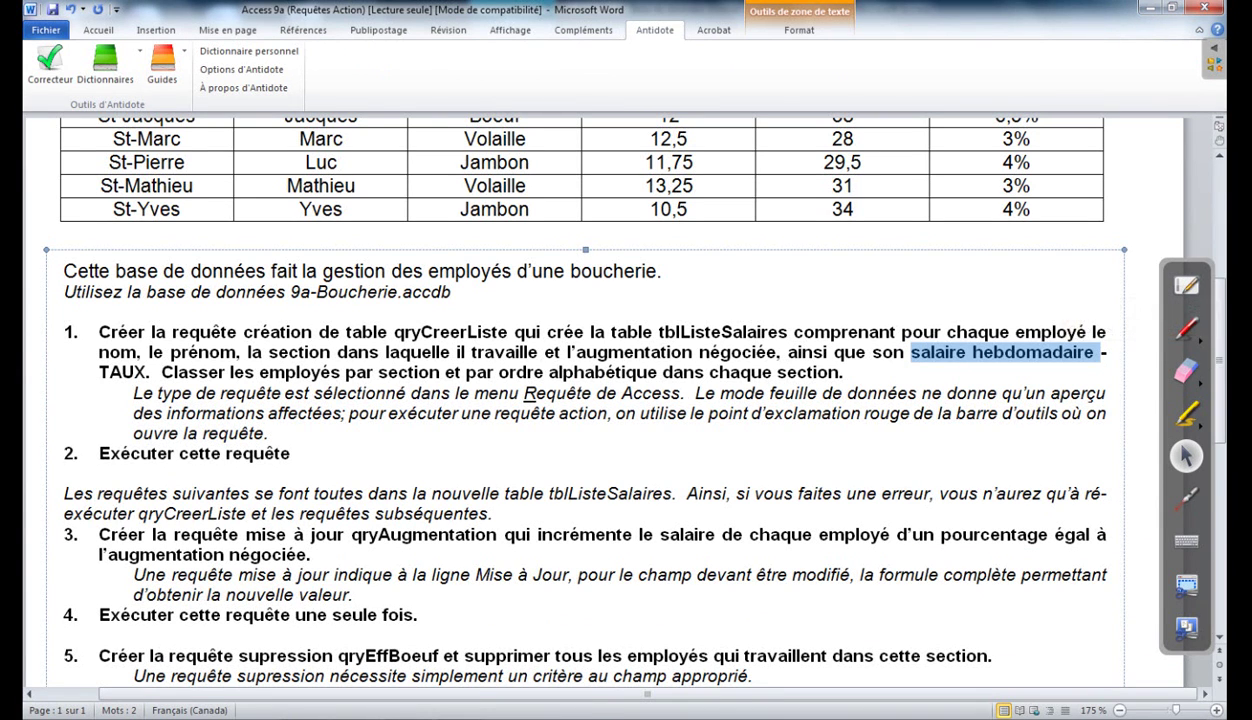
{"action": "key", "text": "alt+Tab"}
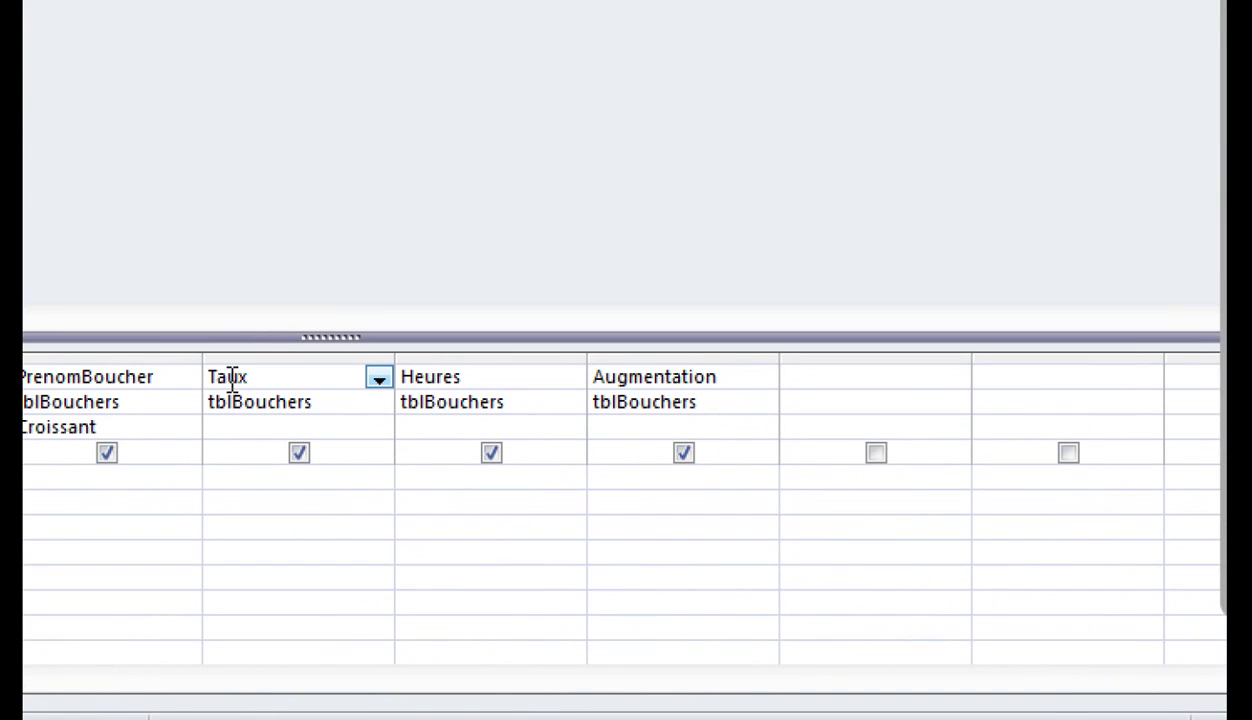
{"action": "left_click", "coordinate": [458, 378]}
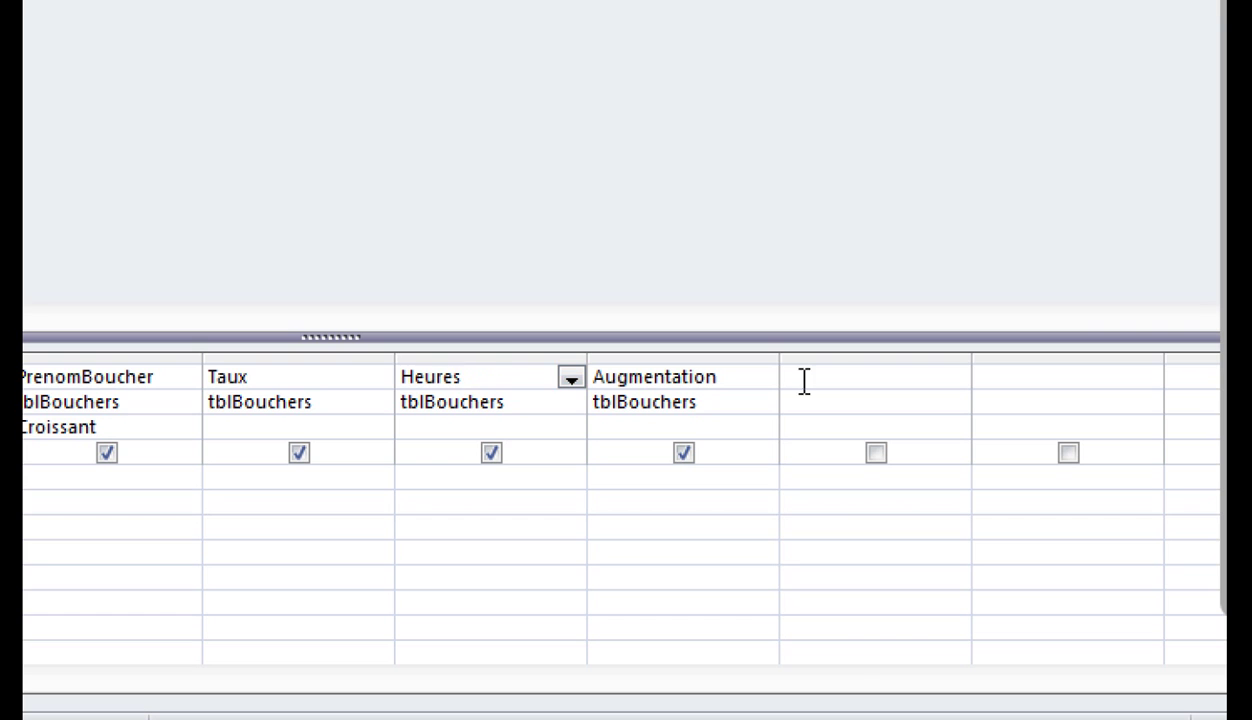
- Build the calculated field [tblBouchers]![Taux] * [tblBouchers]![Heures] in the empty column after Augmentation
{"action": "right_click", "coordinate": [838, 374]}
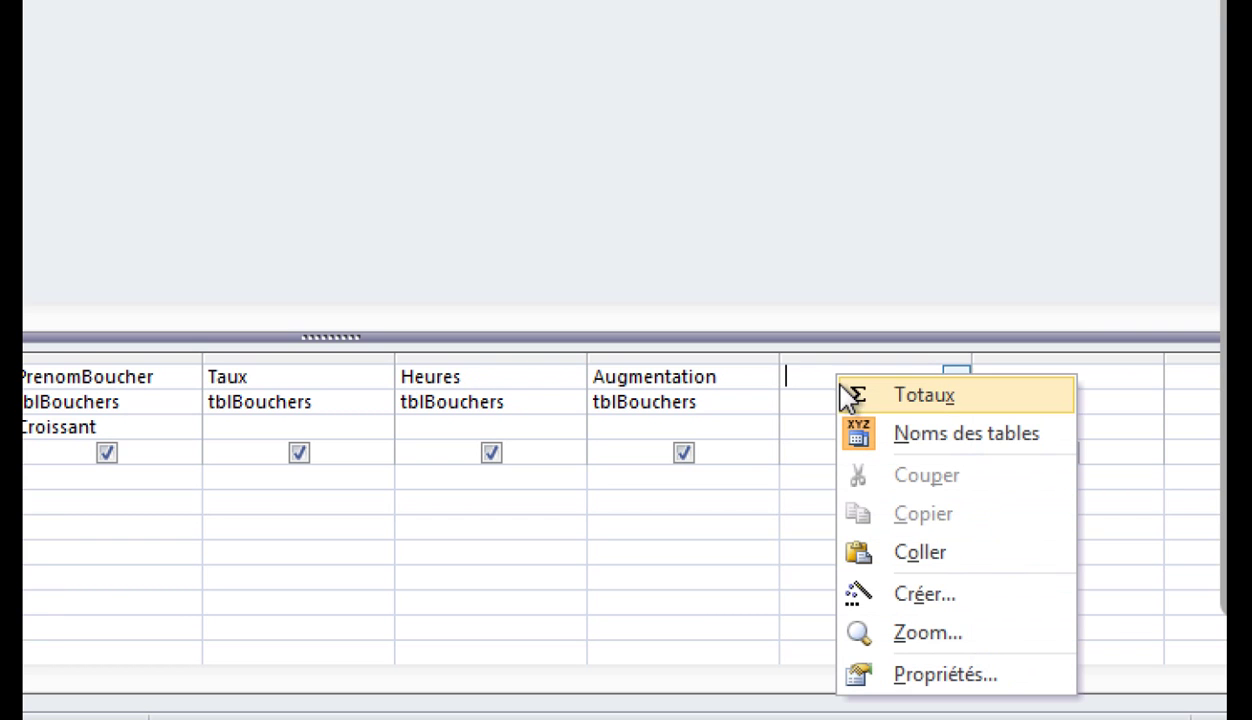
{"action": "left_click", "coordinate": [918, 595]}
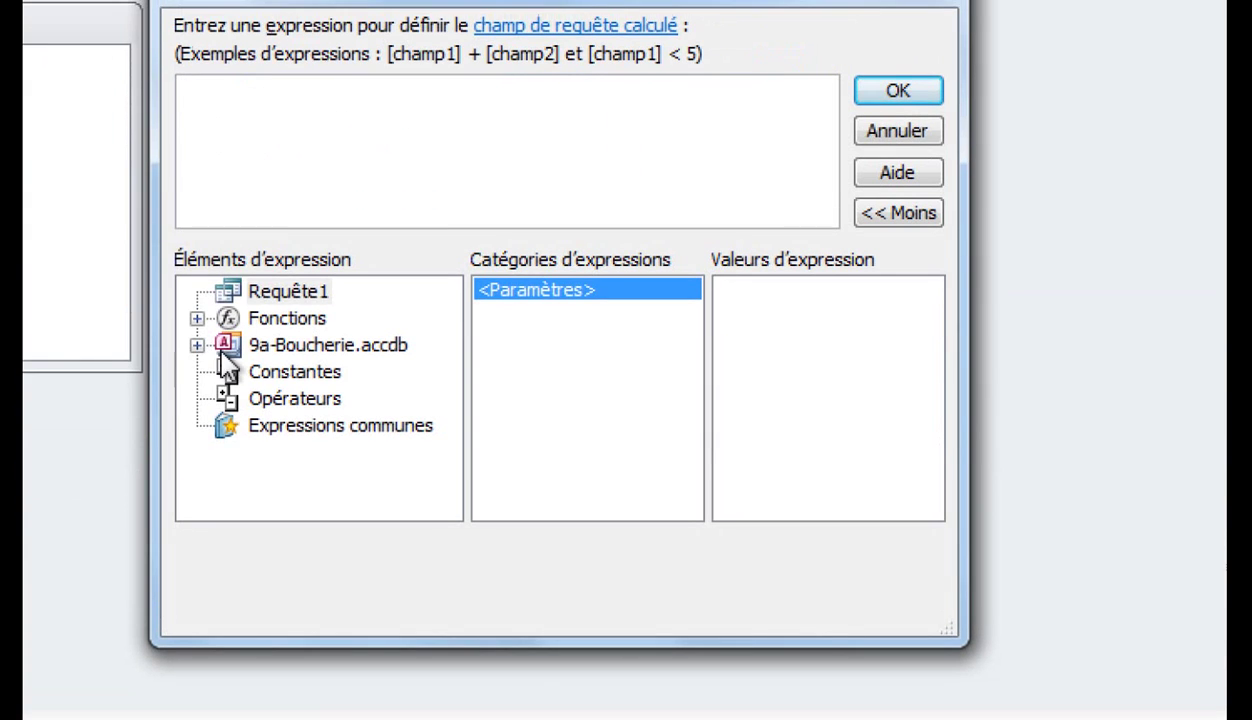
{"action": "left_click", "coordinate": [197, 345]}
{"action": "left_click", "coordinate": [229, 371]}
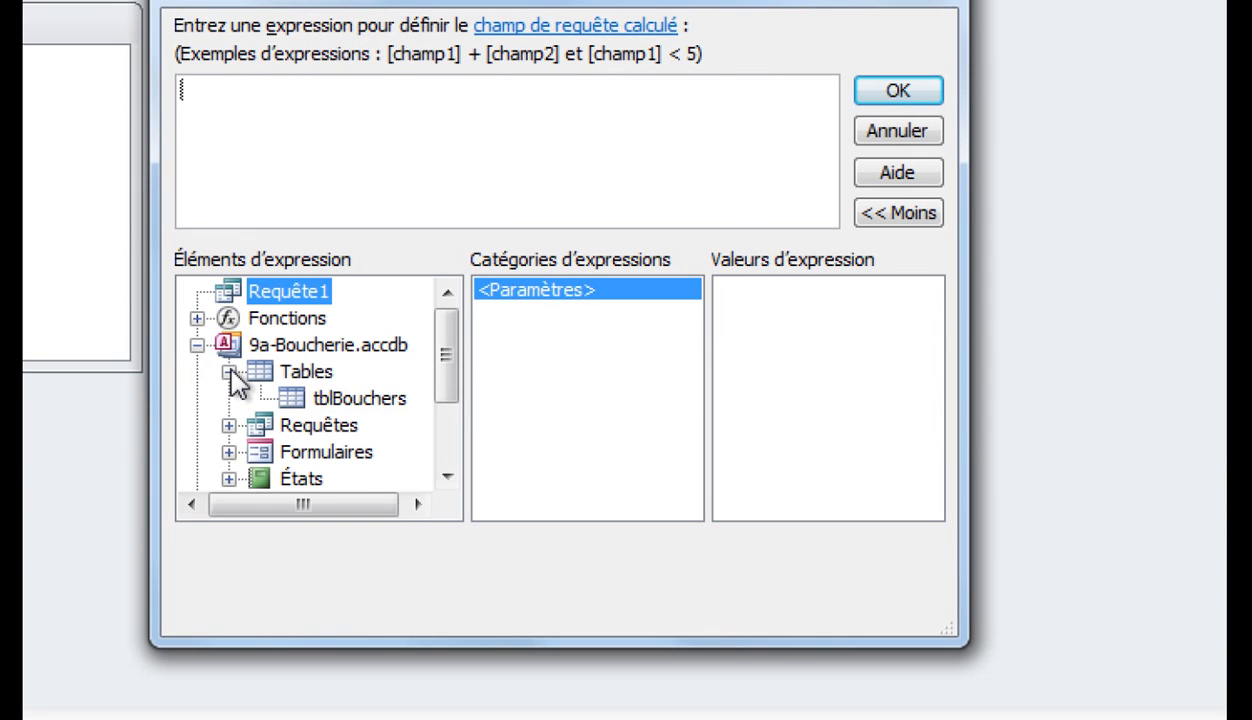
{"action": "left_click", "coordinate": [325, 400]}
{"action": "double_click", "coordinate": [500, 378]}
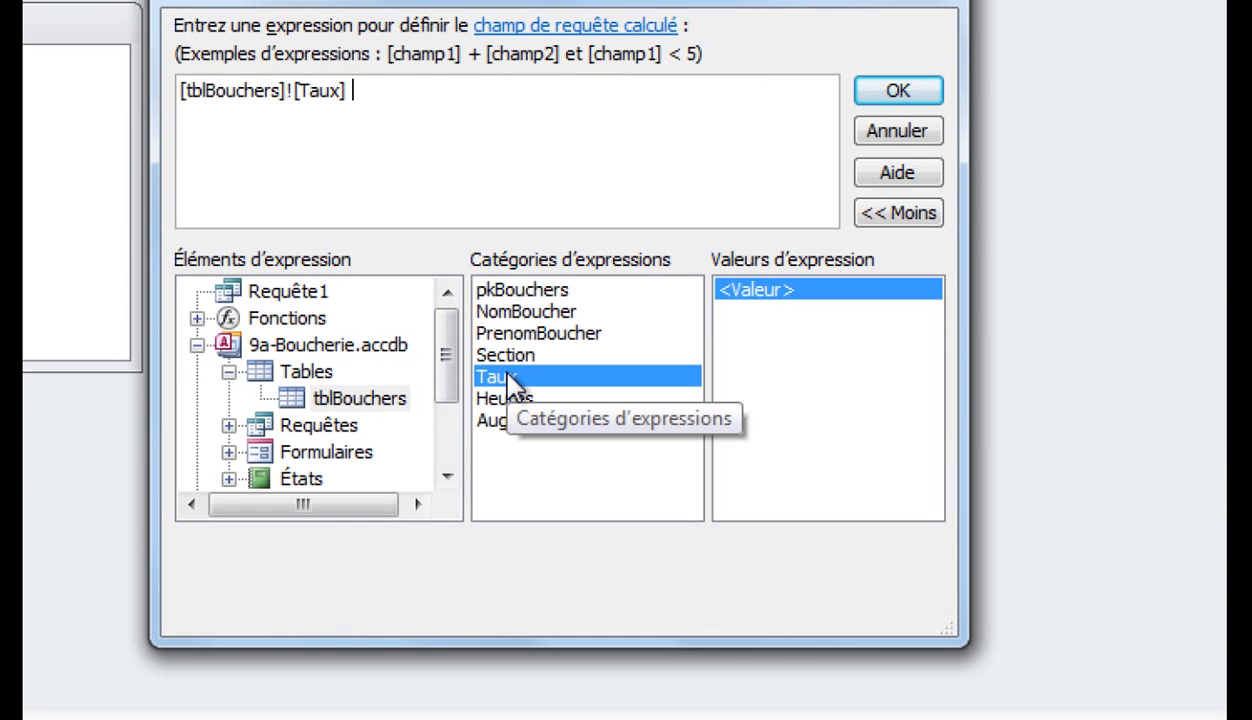
{"action": "type", "text": "*"}
{"action": "left_click", "coordinate": [500, 396]}
{"action": "double_click", "coordinate": [500, 398]}
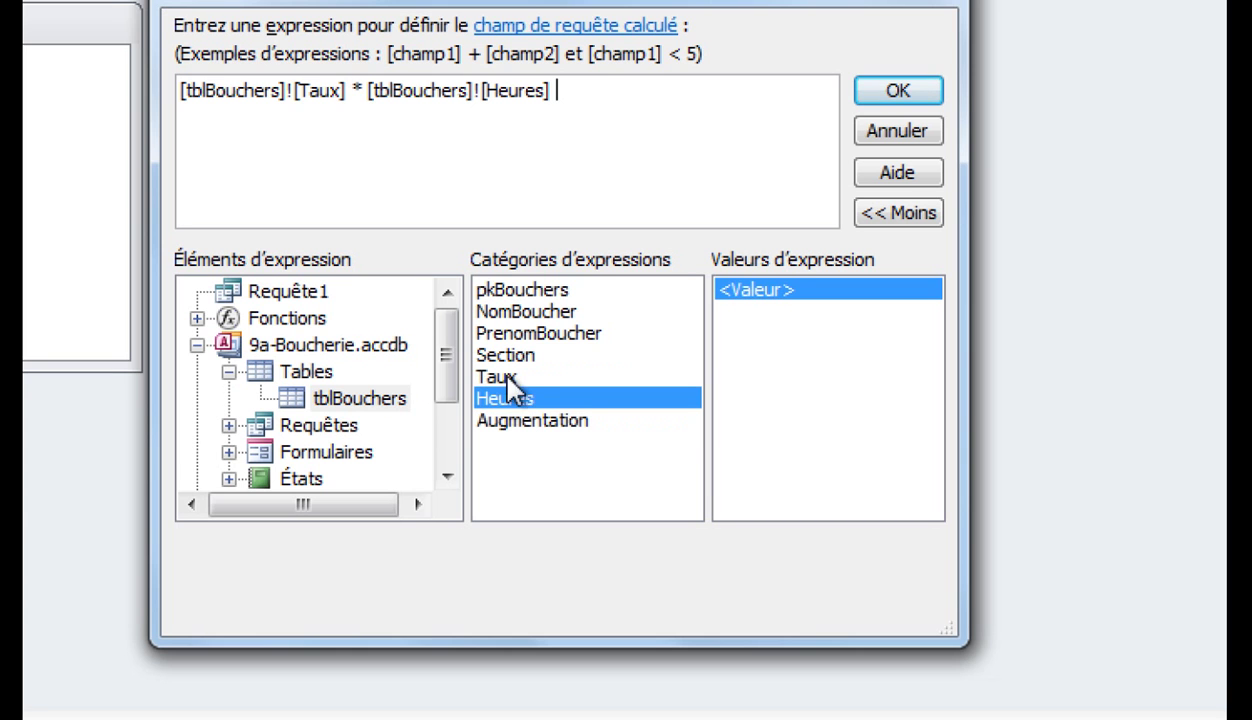
{"action": "left_click", "coordinate": [895, 95]}
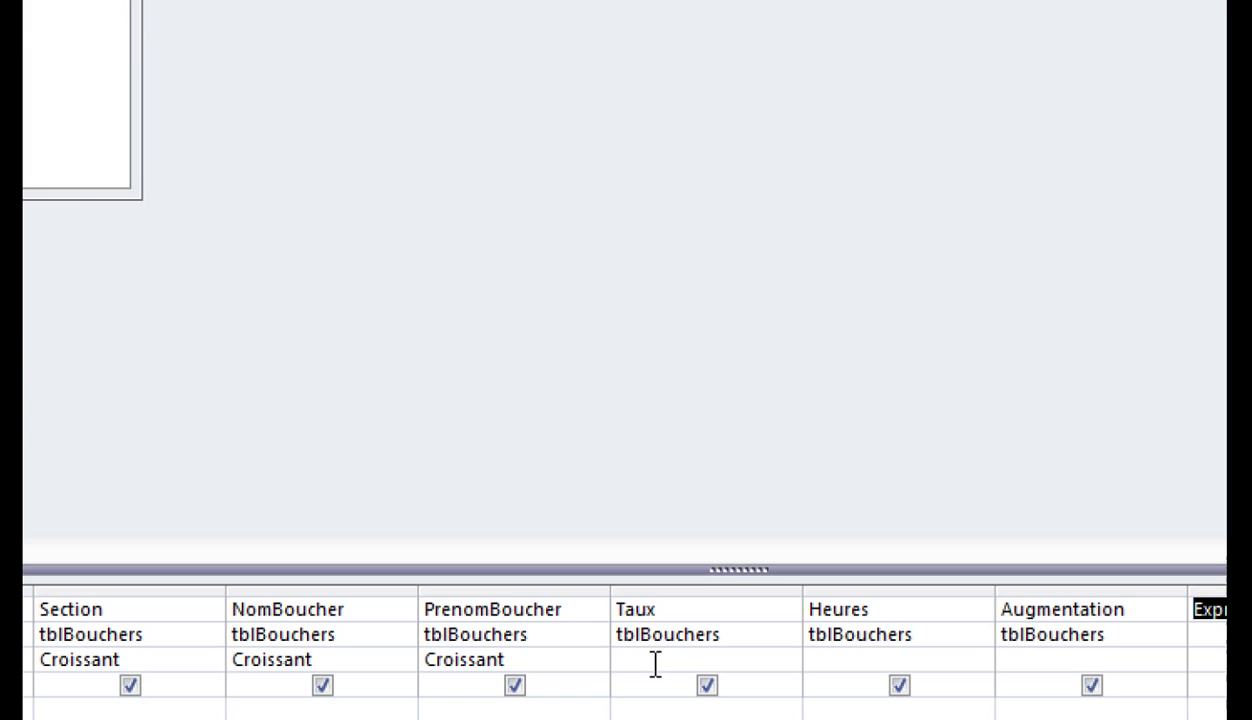
- Rename the calculated field as SalaireHebdo, keeping its expression
{"action": "left_click", "coordinate": [936, 578]}
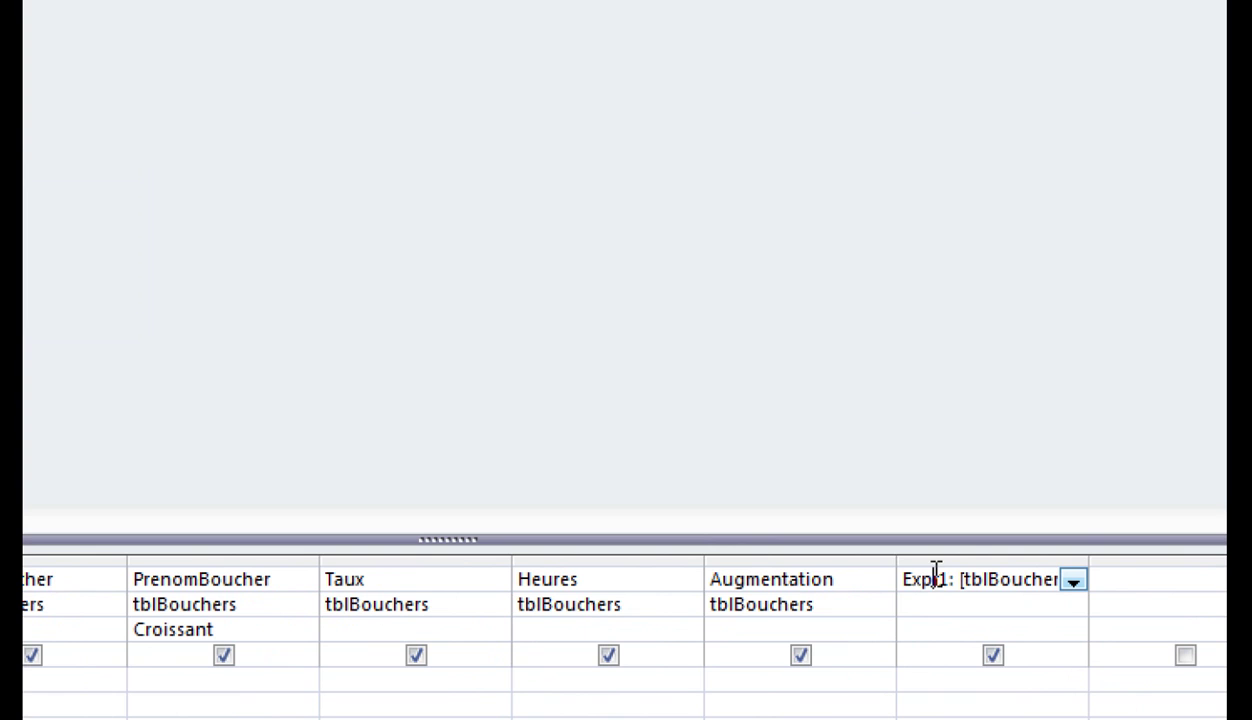
{"action": "left_click_drag", "start_coordinate": [946, 580], "coordinate": [862, 579]}
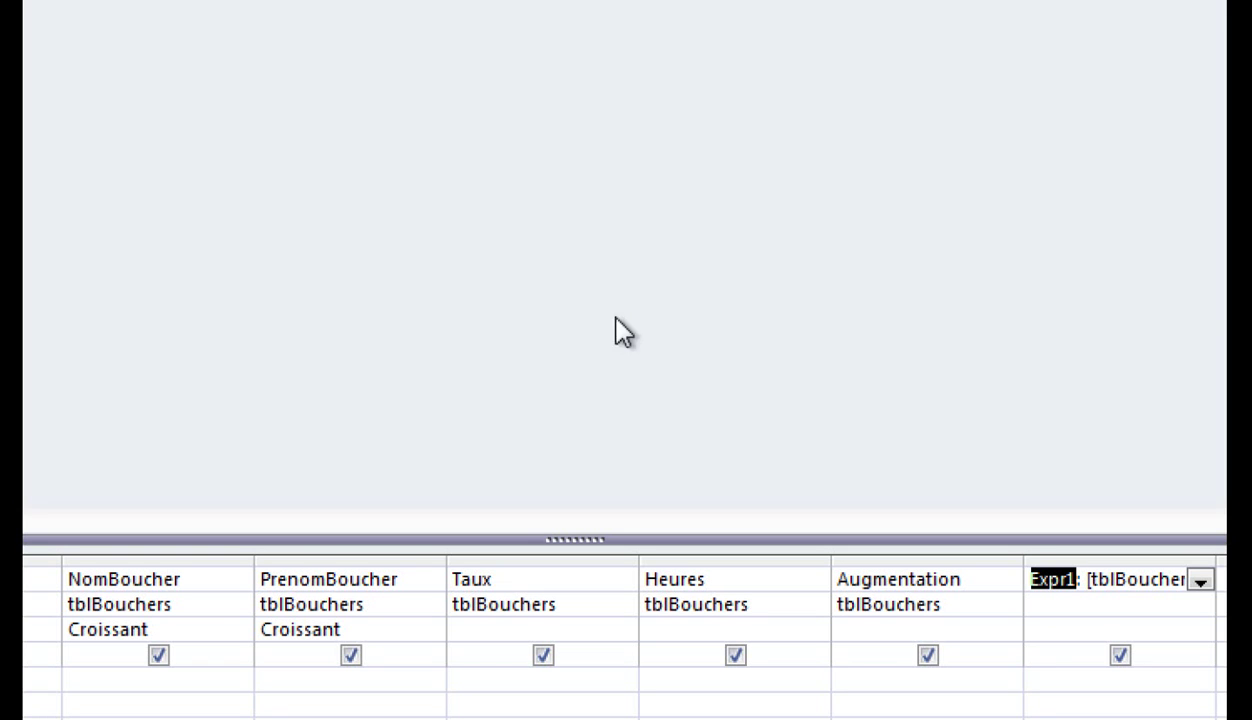
{"action": "type", "text": "SalaireHeb"}
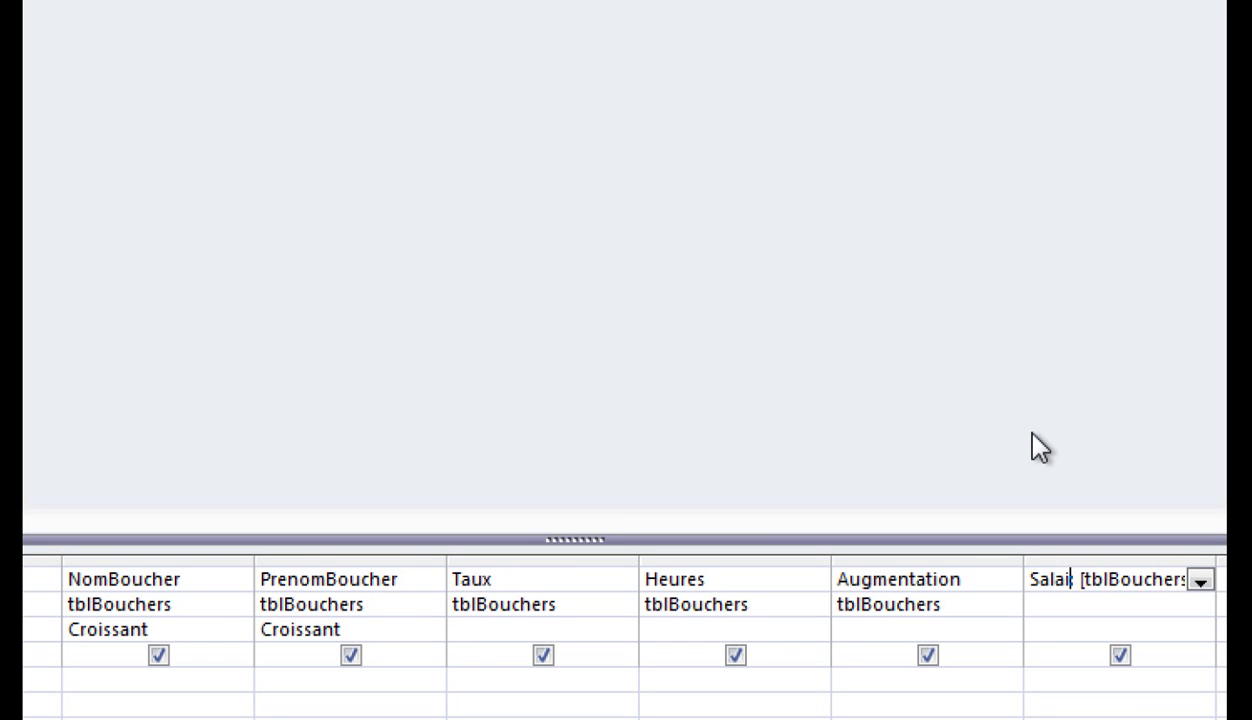
{"action": "type", "text": "do:"}
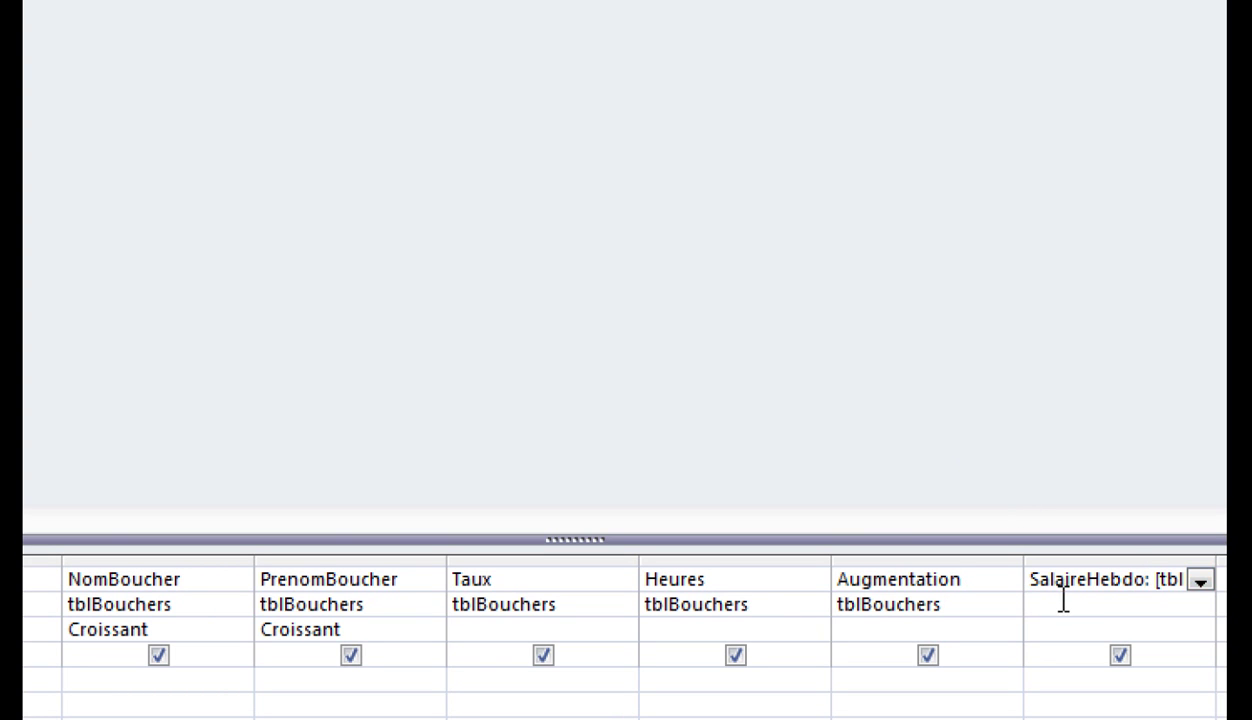
{"action": "left_click", "coordinate": [1040, 600]}
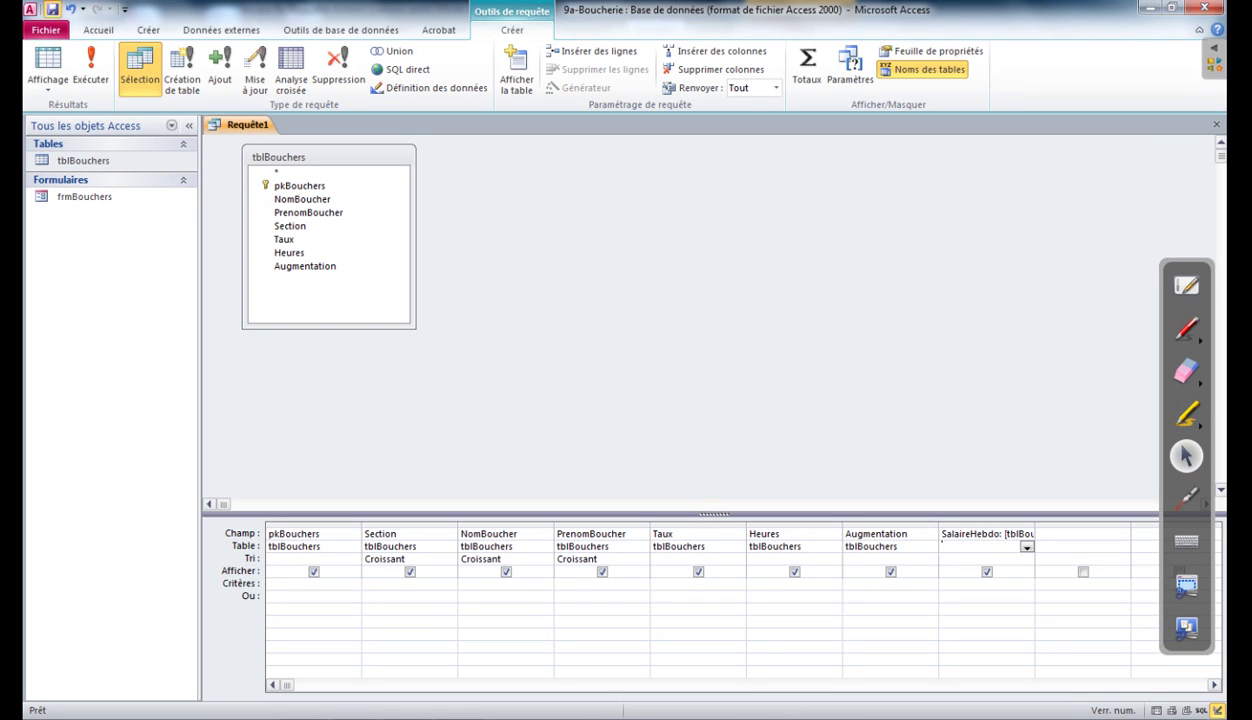
- Save the query as qryCreerListe, run it to preview the records, and return to its design
{"action": "left_click", "coordinate": [53, 9]}
{"action": "type", "text": "qryCreerListe"}
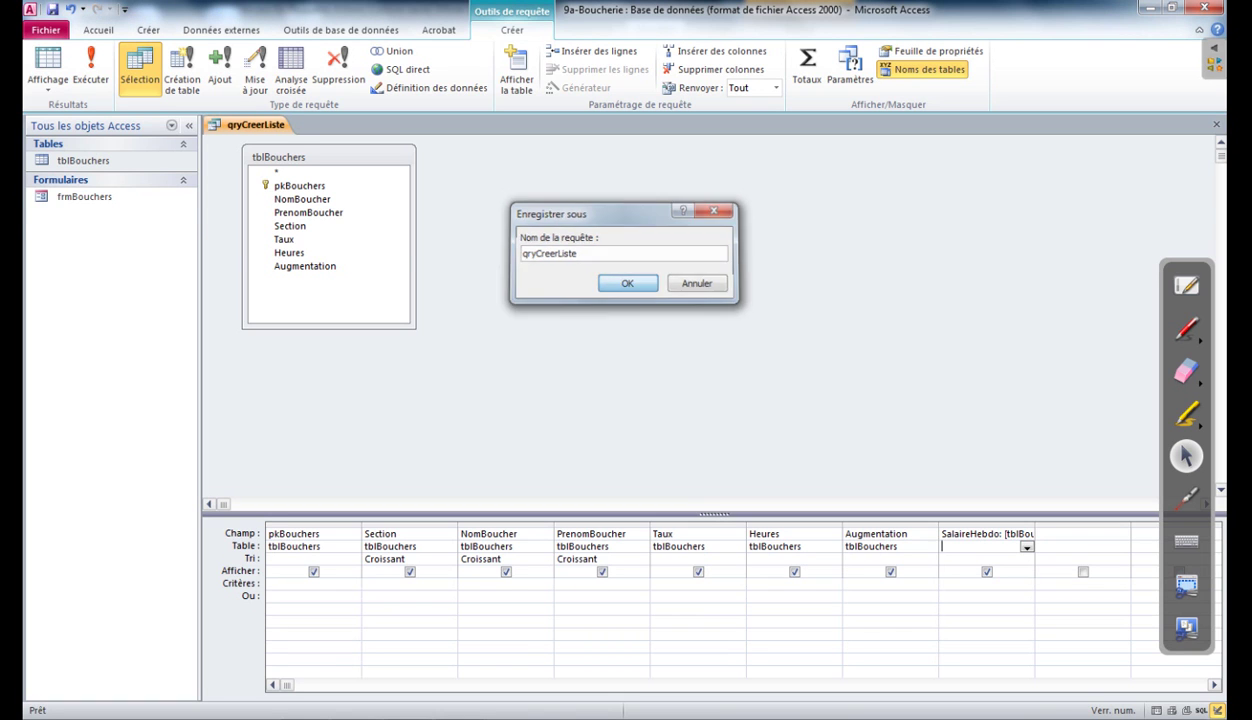
{"action": "left_click", "coordinate": [627, 283]}
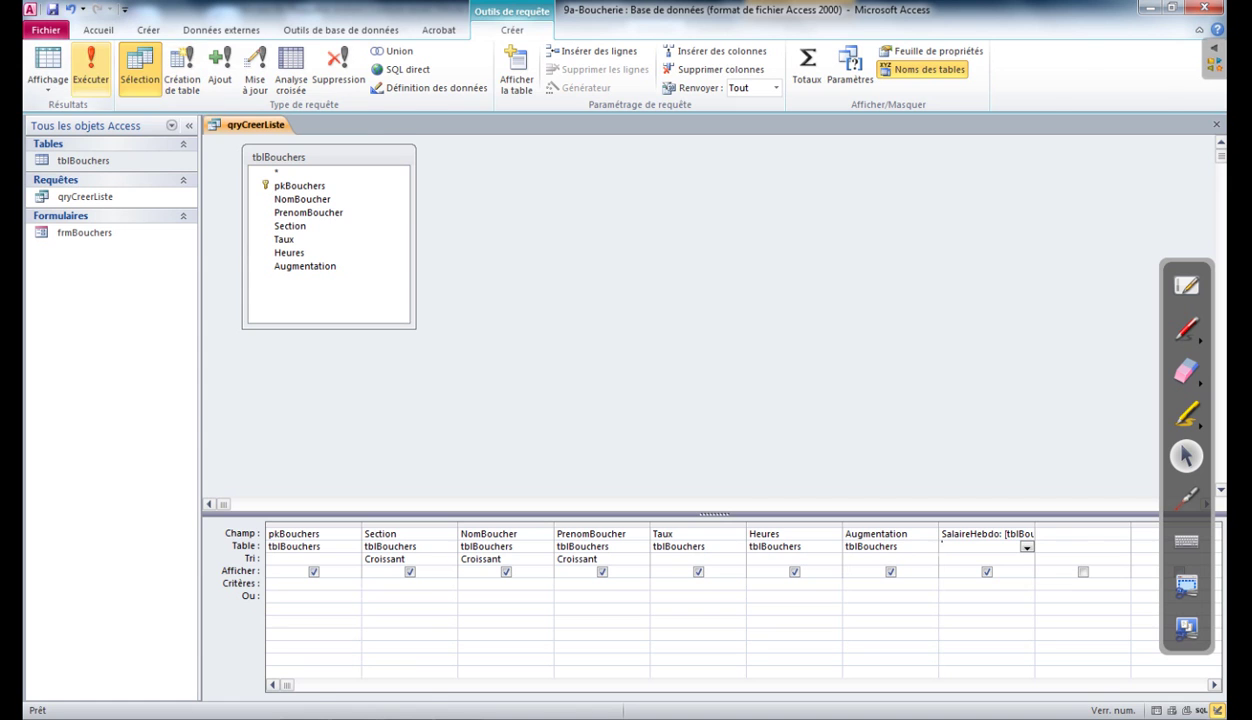
{"action": "left_click", "coordinate": [90, 72]}
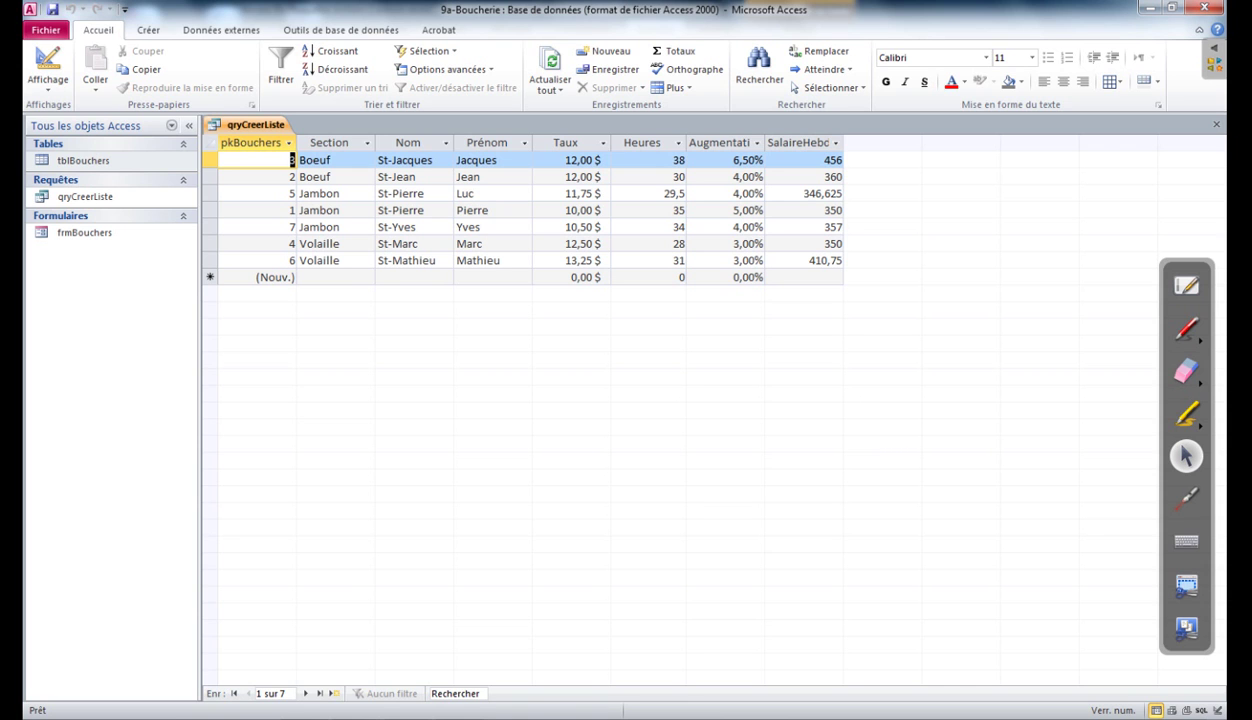
{"action": "left_click", "coordinate": [48, 70]}
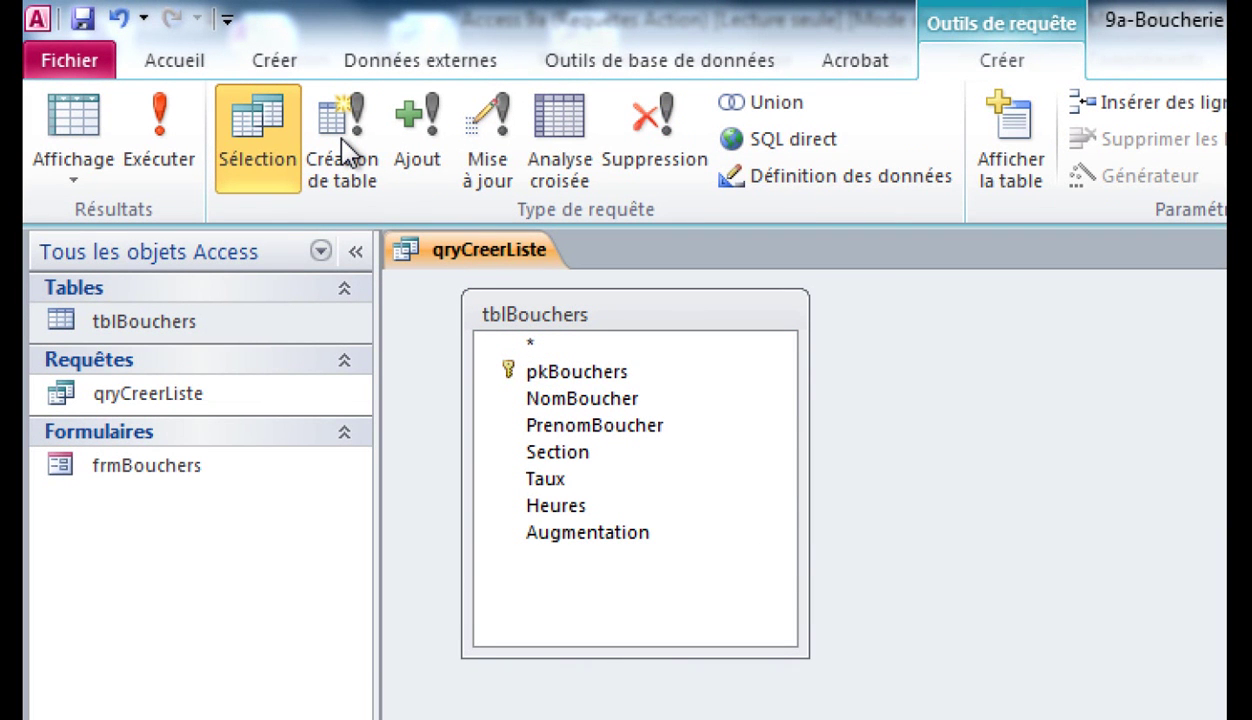
- Convert the query to a make-table query for the current database, with the target table name tblListeSalaires copied from the Word instructions
{"action": "left_click", "coordinate": [345, 155]}
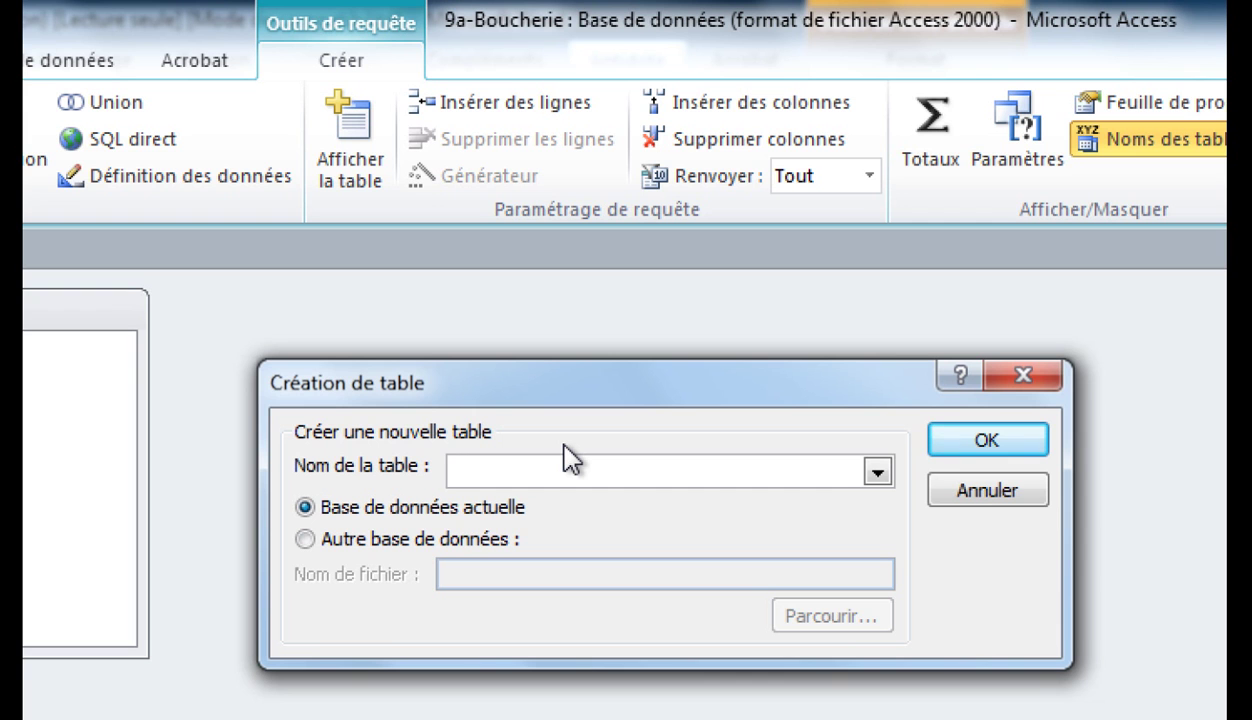
{"action": "key", "text": "alt"}
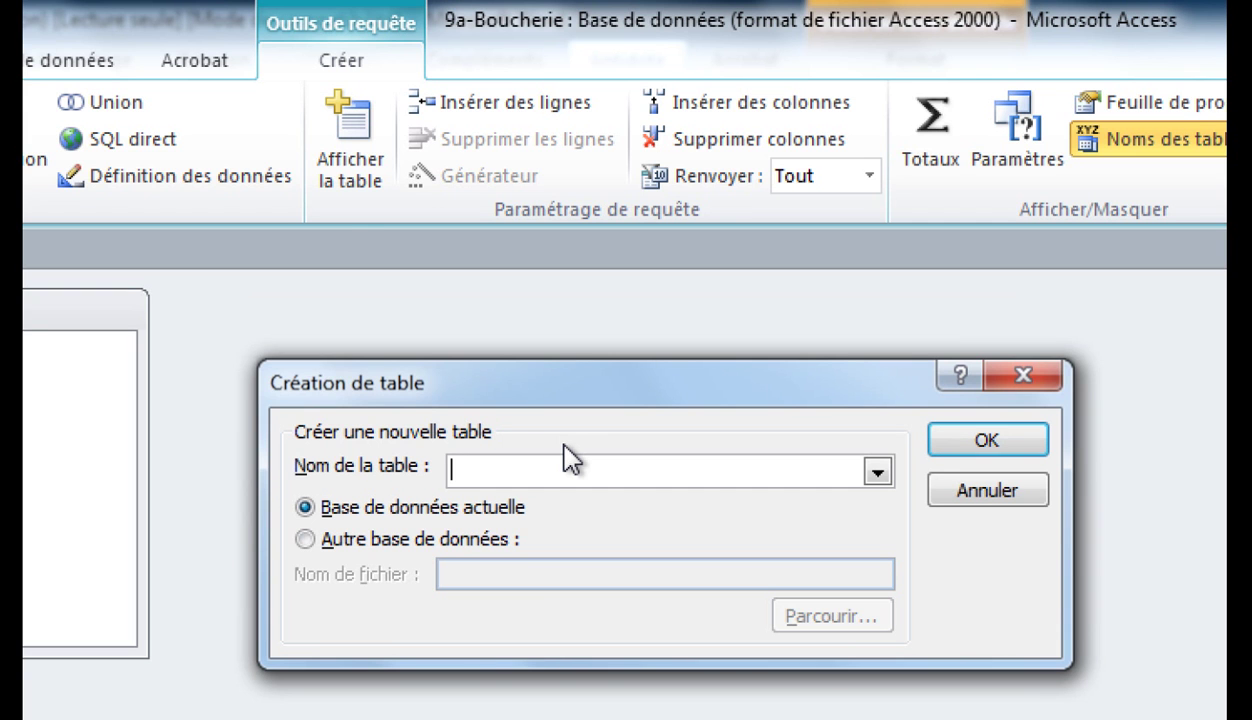
{"action": "key", "text": "alt+Tab"}
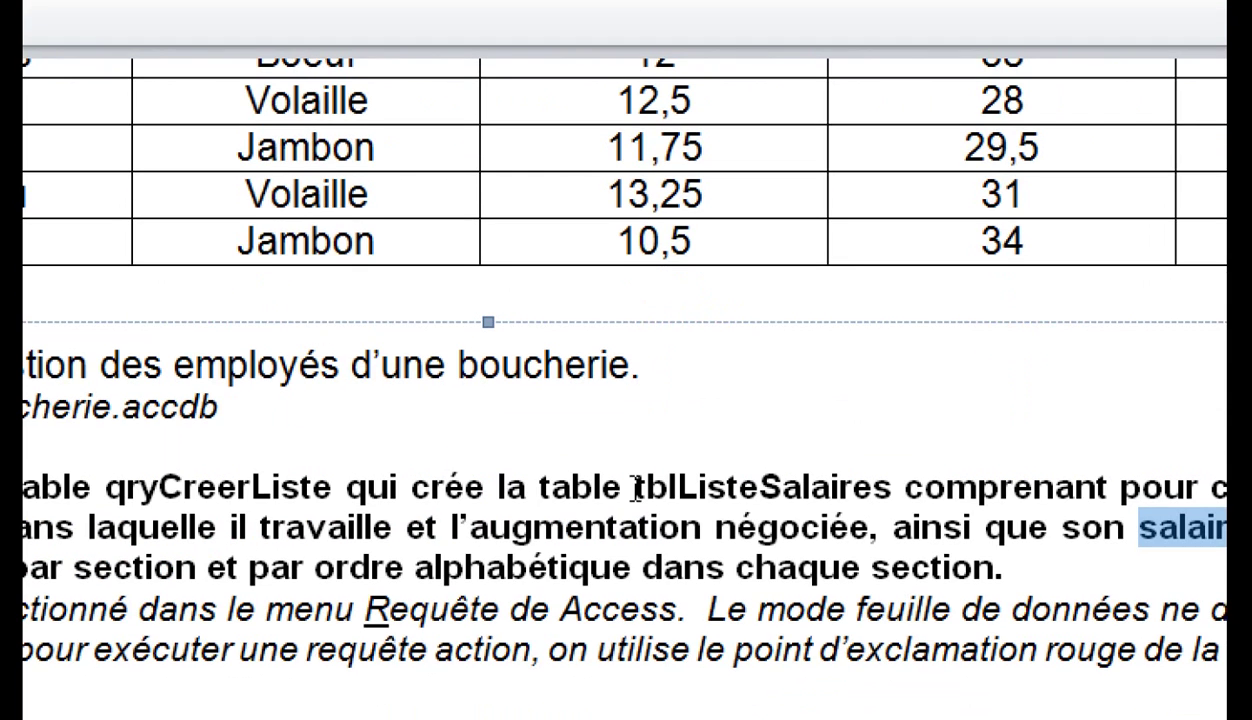
{"action": "left_click_drag", "start_coordinate": [634, 664], "coordinate": [892, 664]}
{"action": "key", "text": "ctrl+c"}
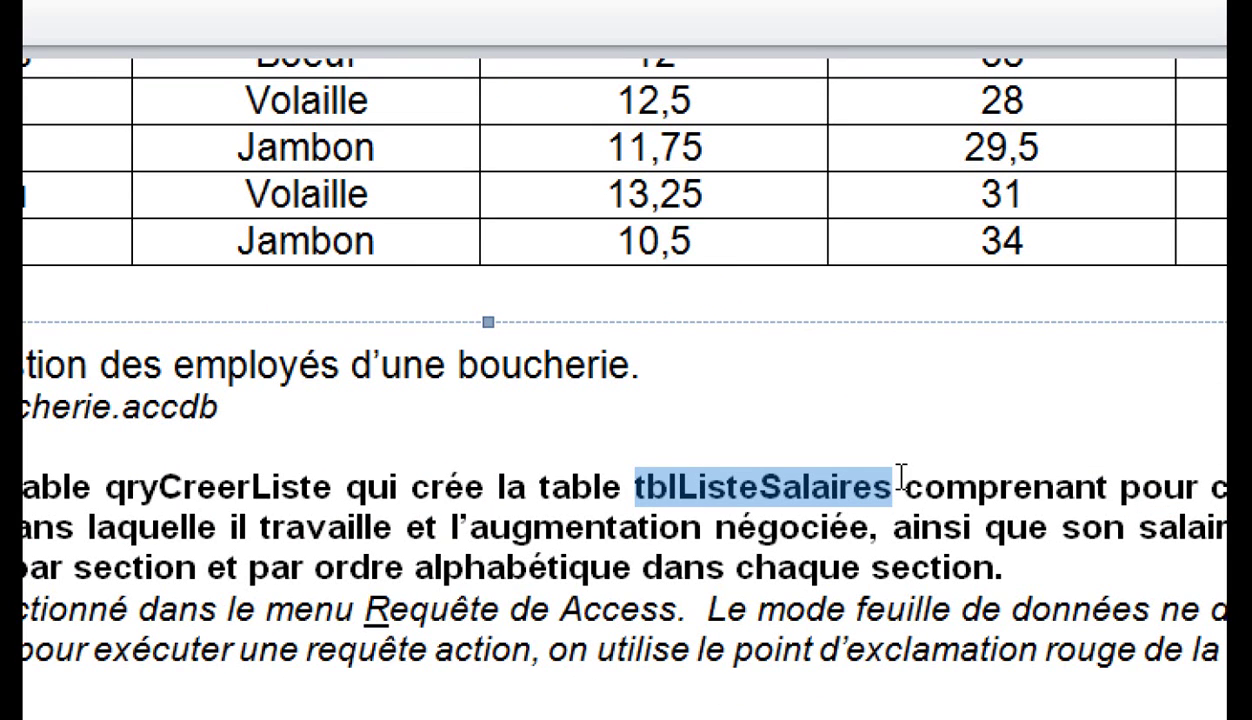
{"action": "key", "text": "alt+Tab"}
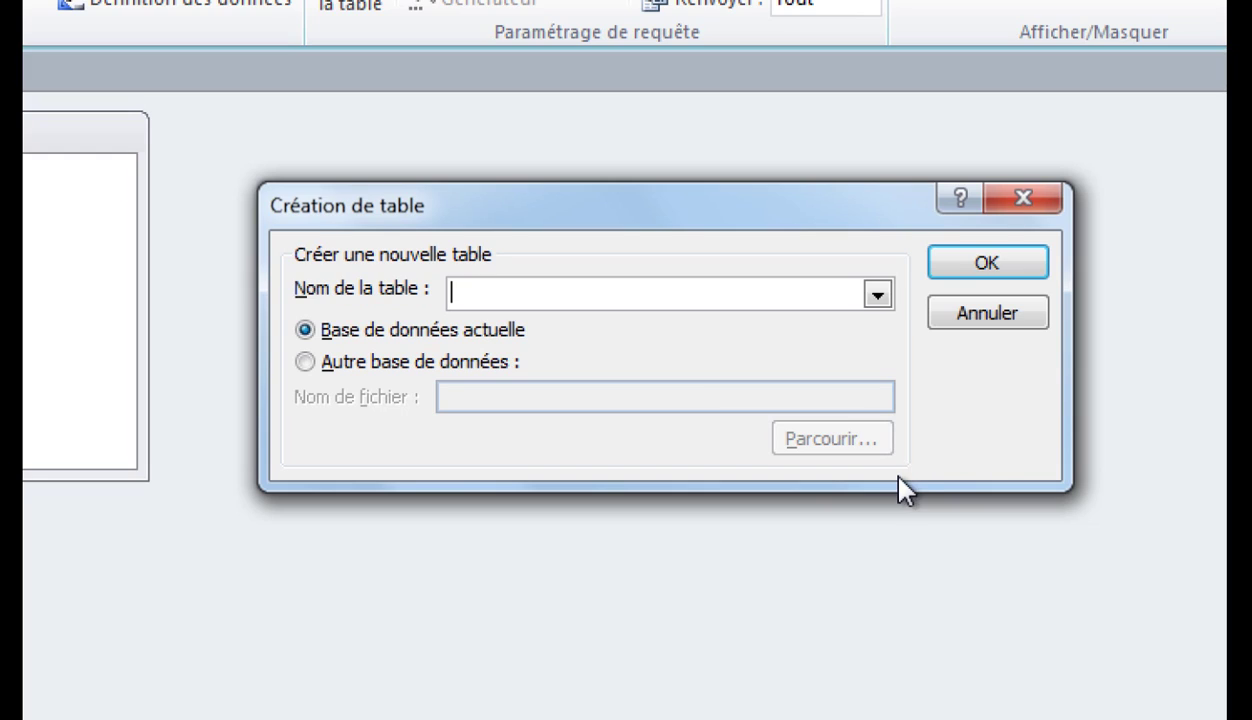
{"action": "key", "text": "ctrl+v"}
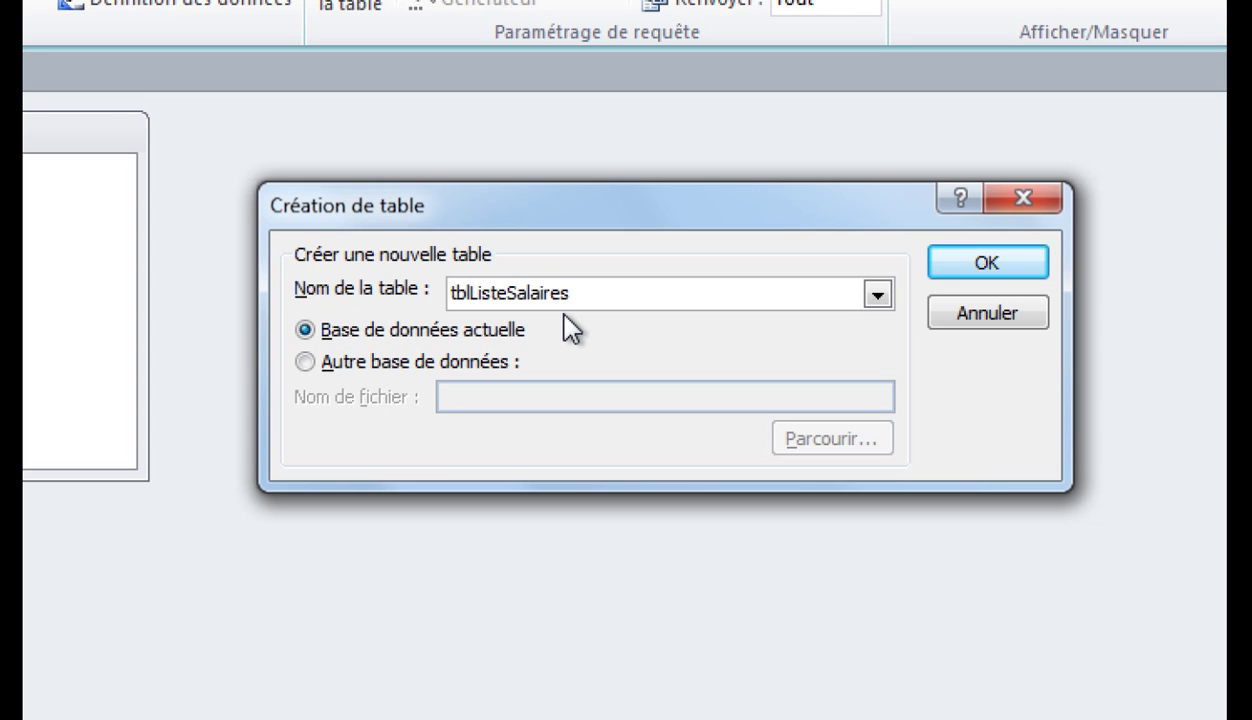
{"action": "left_click", "coordinate": [981, 268]}
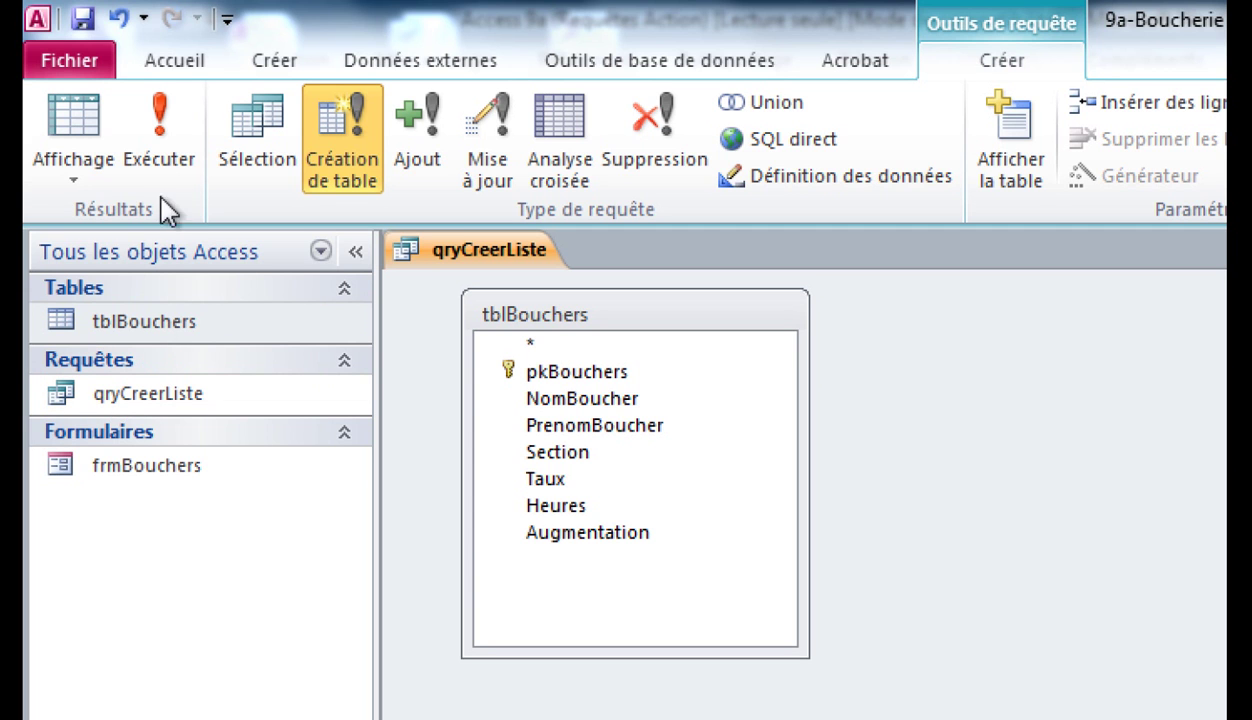
- Run the make-table query to create tblListeSalaires, and close qryCreerListe with its design changes saved
{"action": "left_click", "coordinate": [156, 150]}
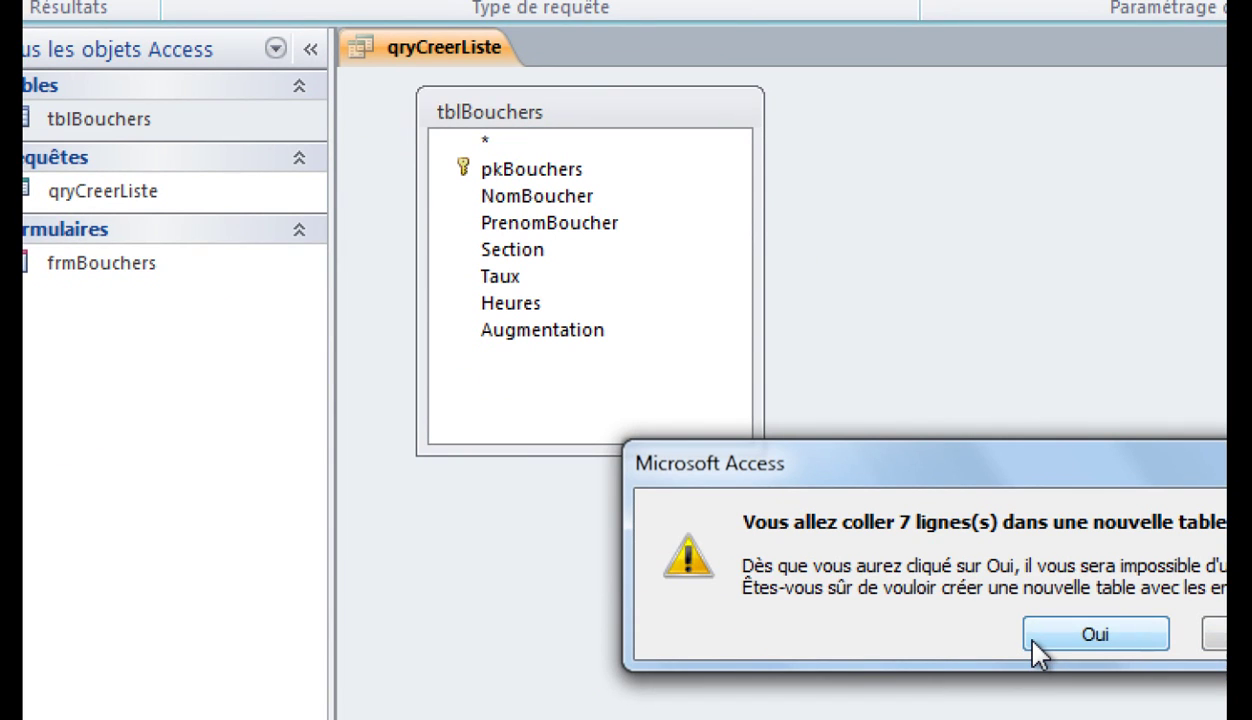
{"action": "left_click", "coordinate": [1095, 634]}
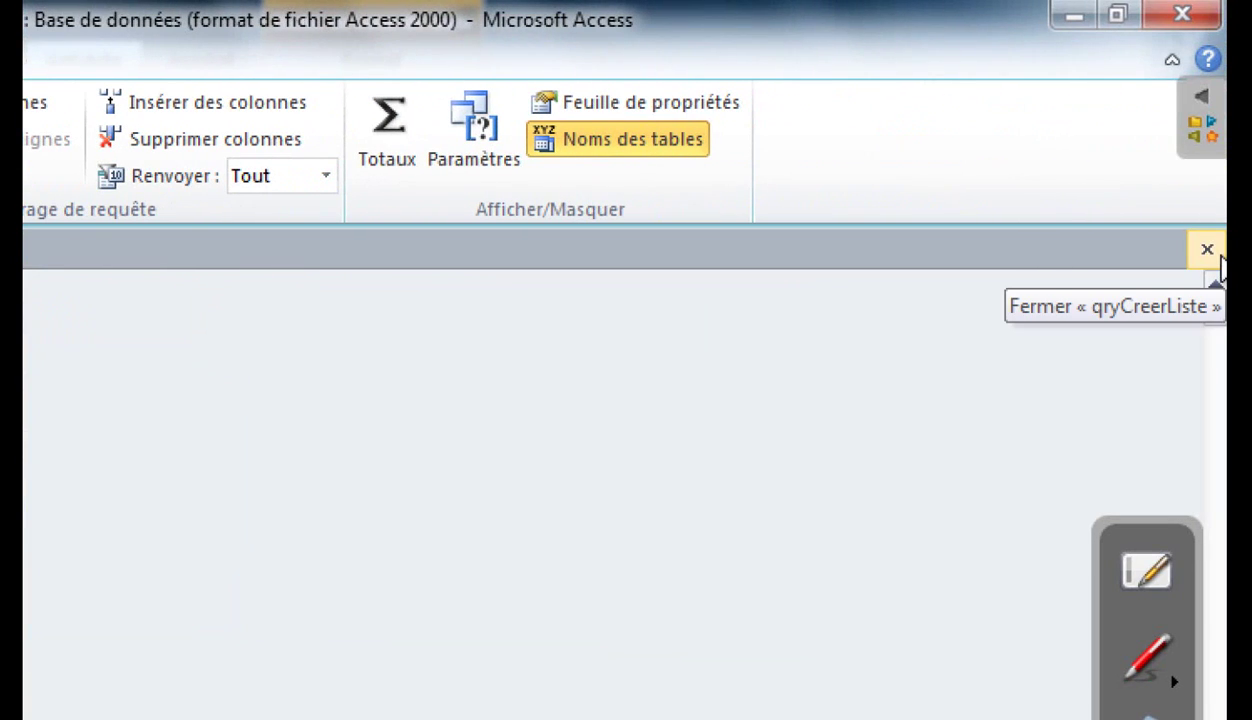
{"action": "left_click", "coordinate": [1218, 255]}
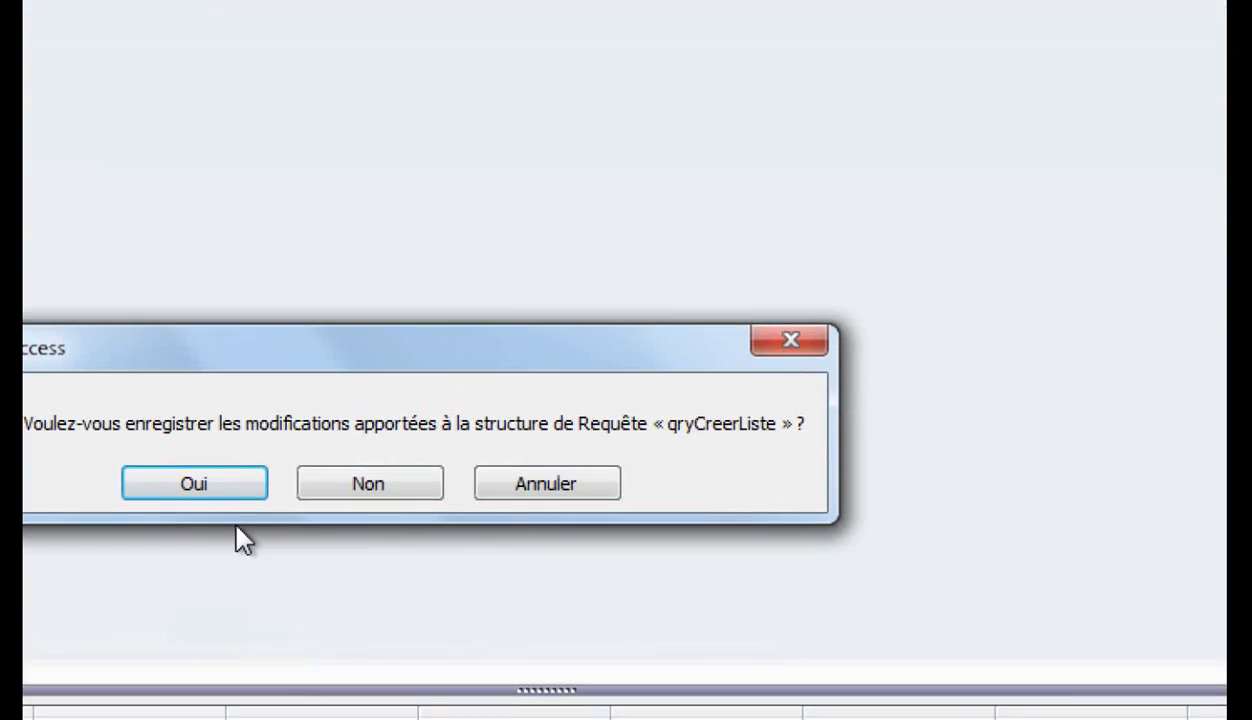
{"action": "left_click", "coordinate": [221, 492]}
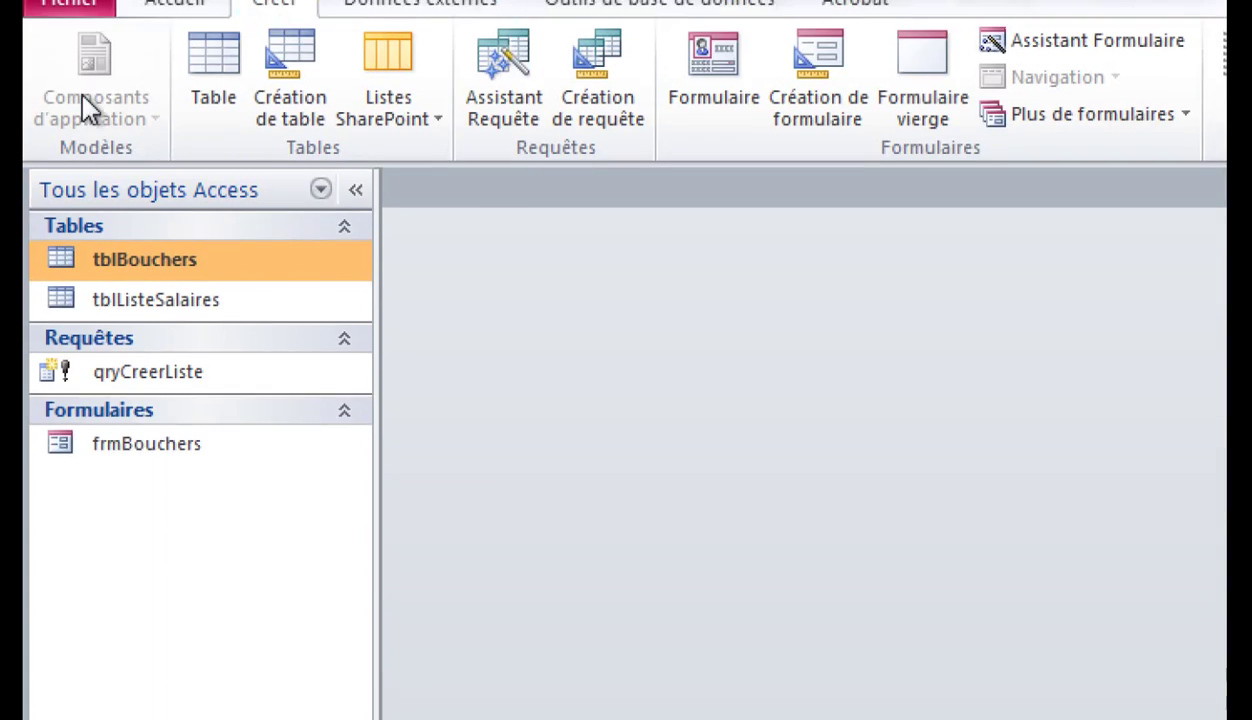
- Run the saved qryCreerListe again from the object list, accepting replacement of the existing tblListeSalaires table
{"action": "double_click", "coordinate": [140, 376]}
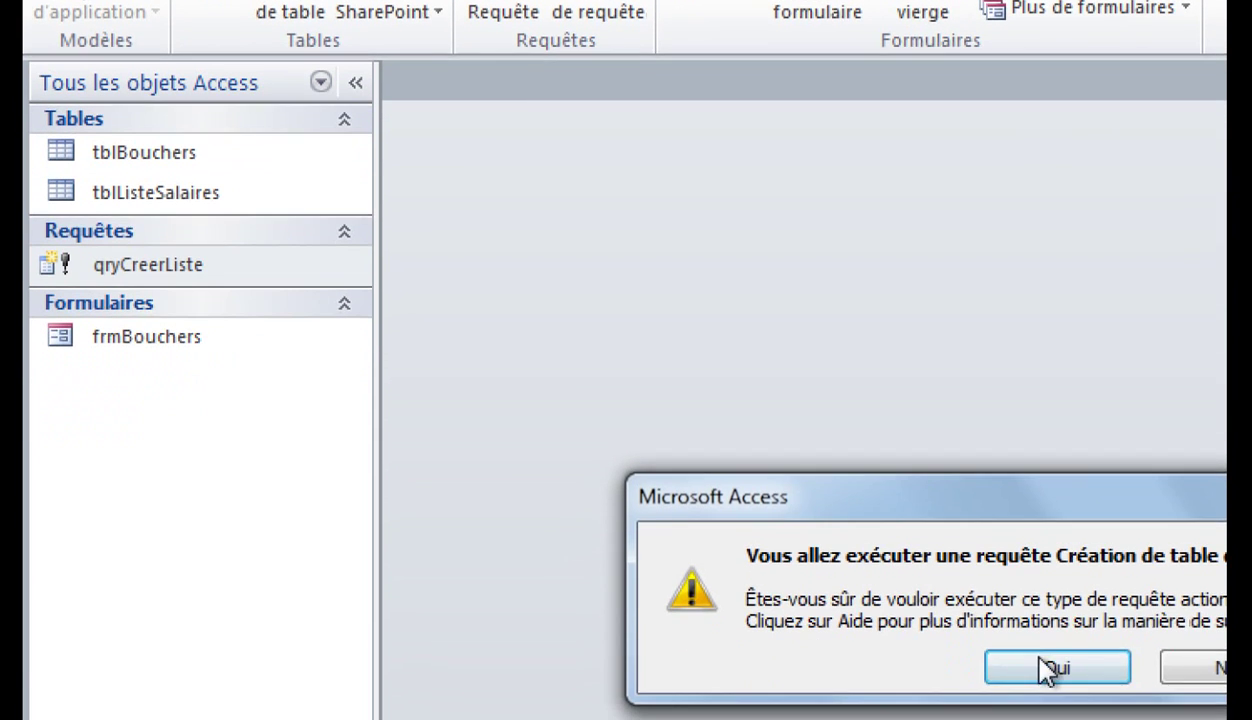
{"action": "left_click", "coordinate": [1048, 672]}
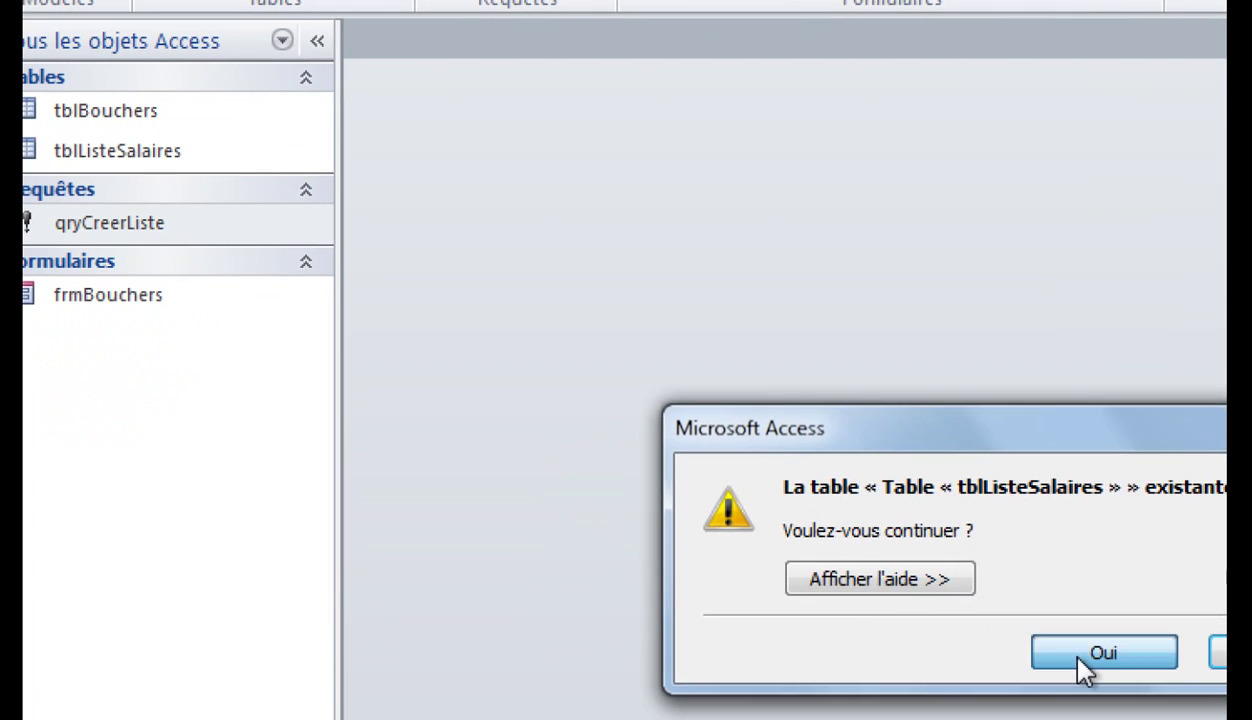
{"action": "left_click", "coordinate": [1113, 692]}
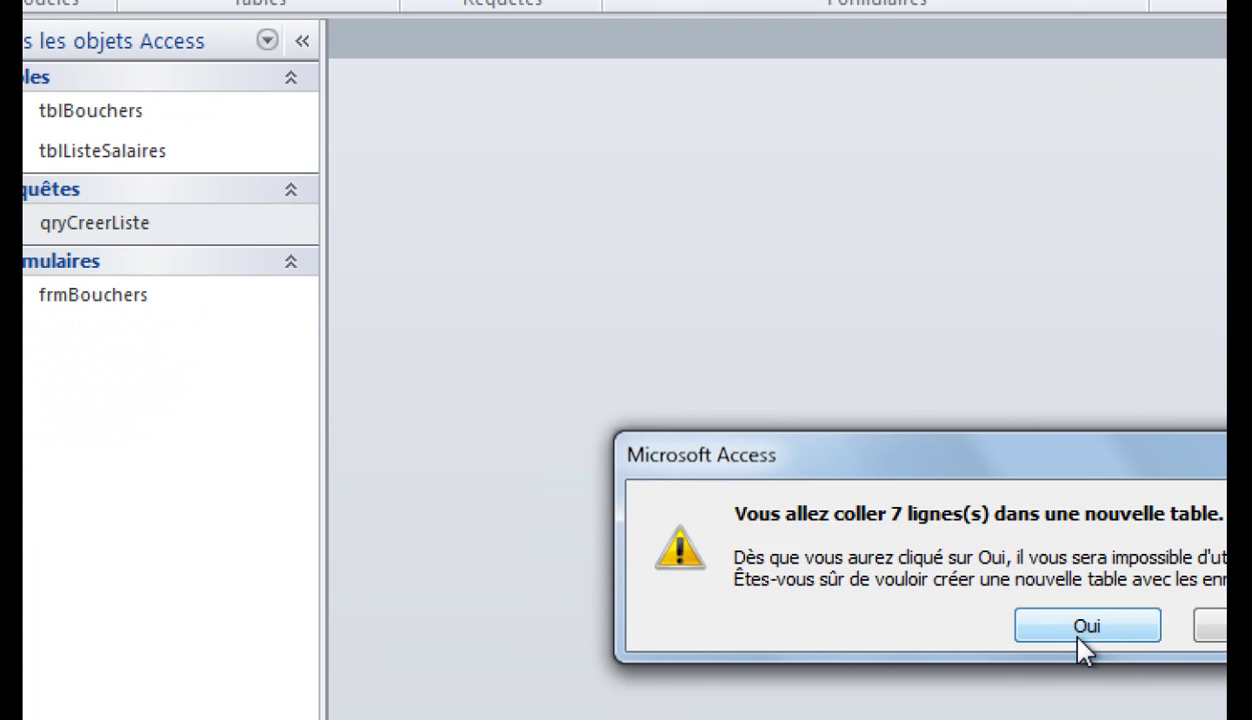
{"action": "left_click", "coordinate": [1129, 675]}
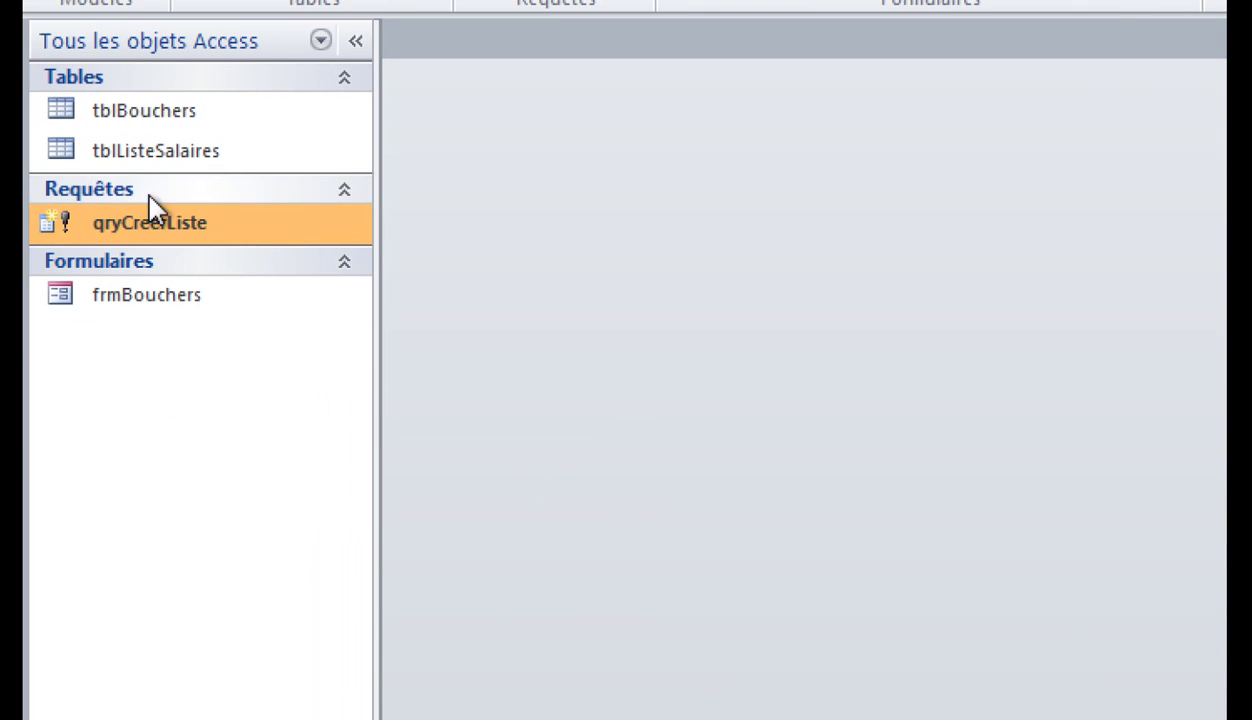
- Point out tblListeSalaires and tblBouchers in the object list, and switch to Word to highlight tblListeSalaires in the note on the subsequent queries
{"action": "left_click", "coordinate": [165, 170]}
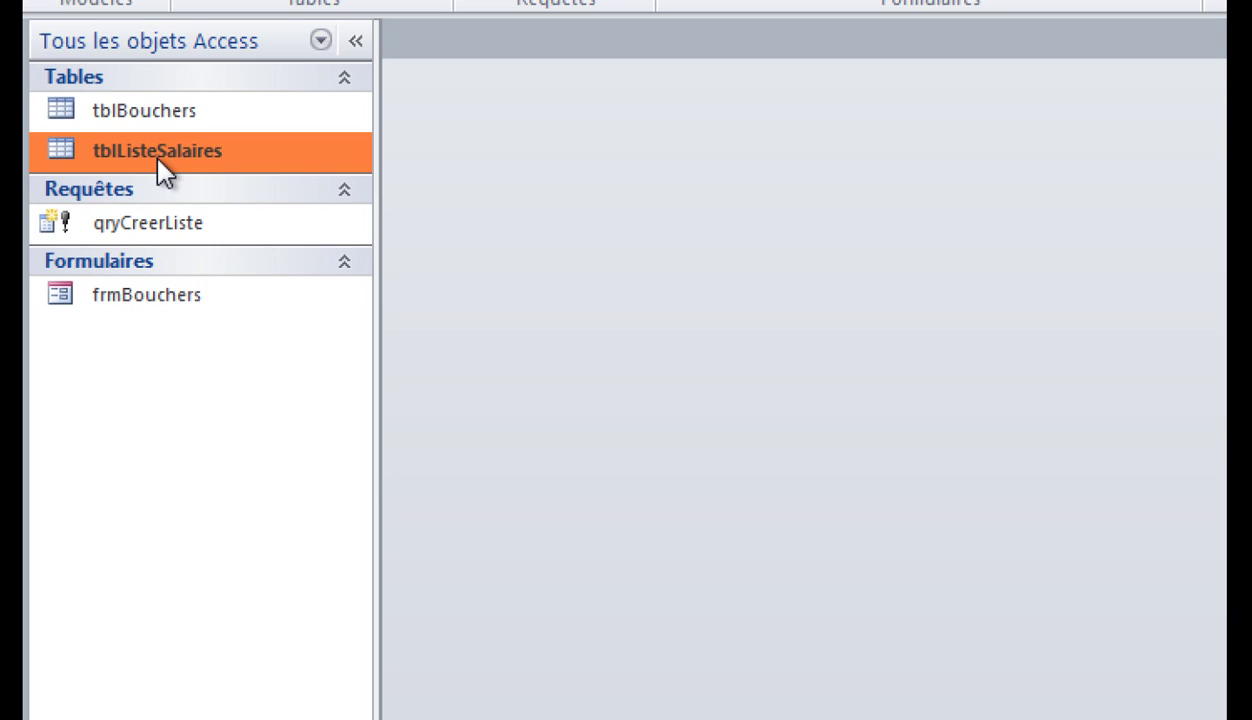
{"action": "left_click", "coordinate": [185, 115]}
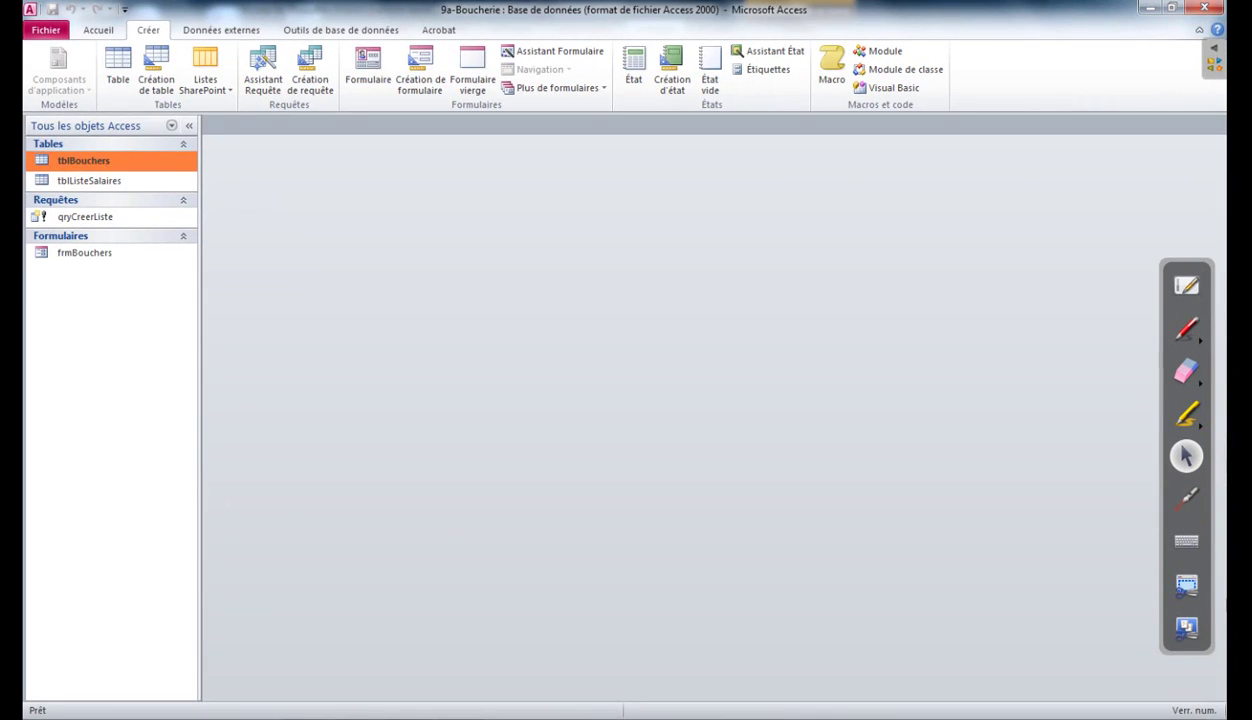
{"action": "key", "text": "alt+Tab"}
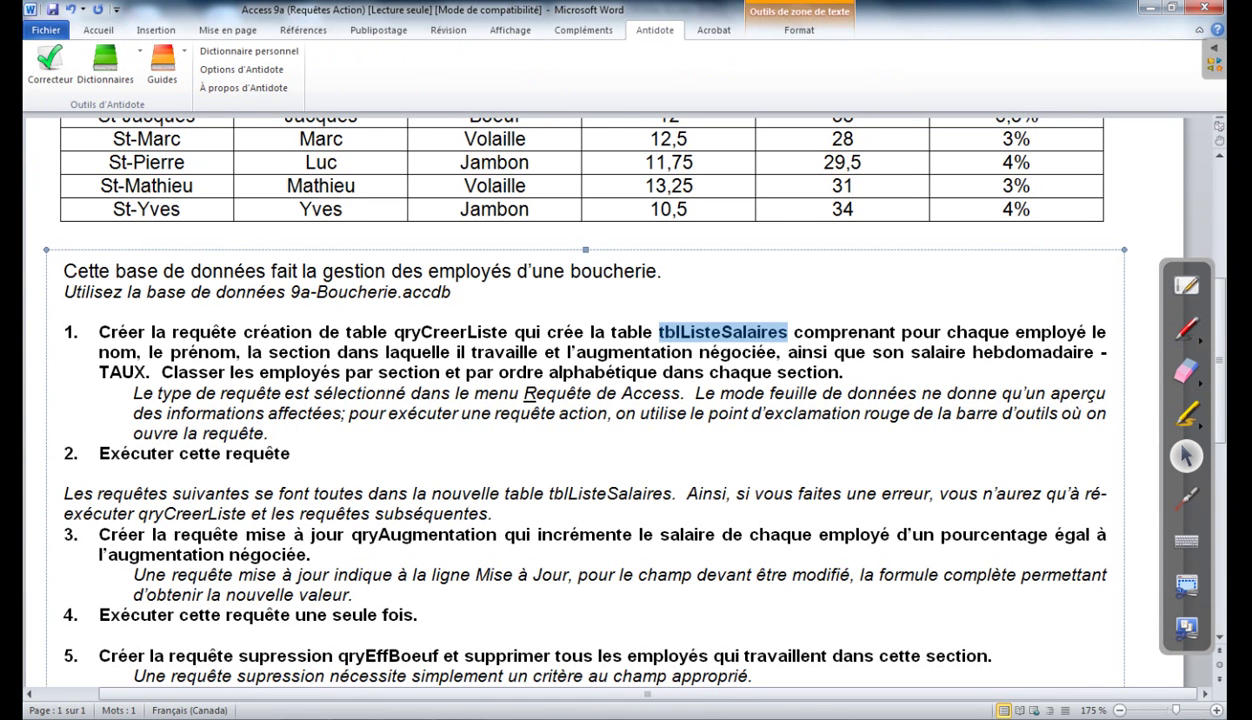
{"action": "scroll", "coordinate": [600, 400], "scroll_direction": "down", "scroll_amount": 3}
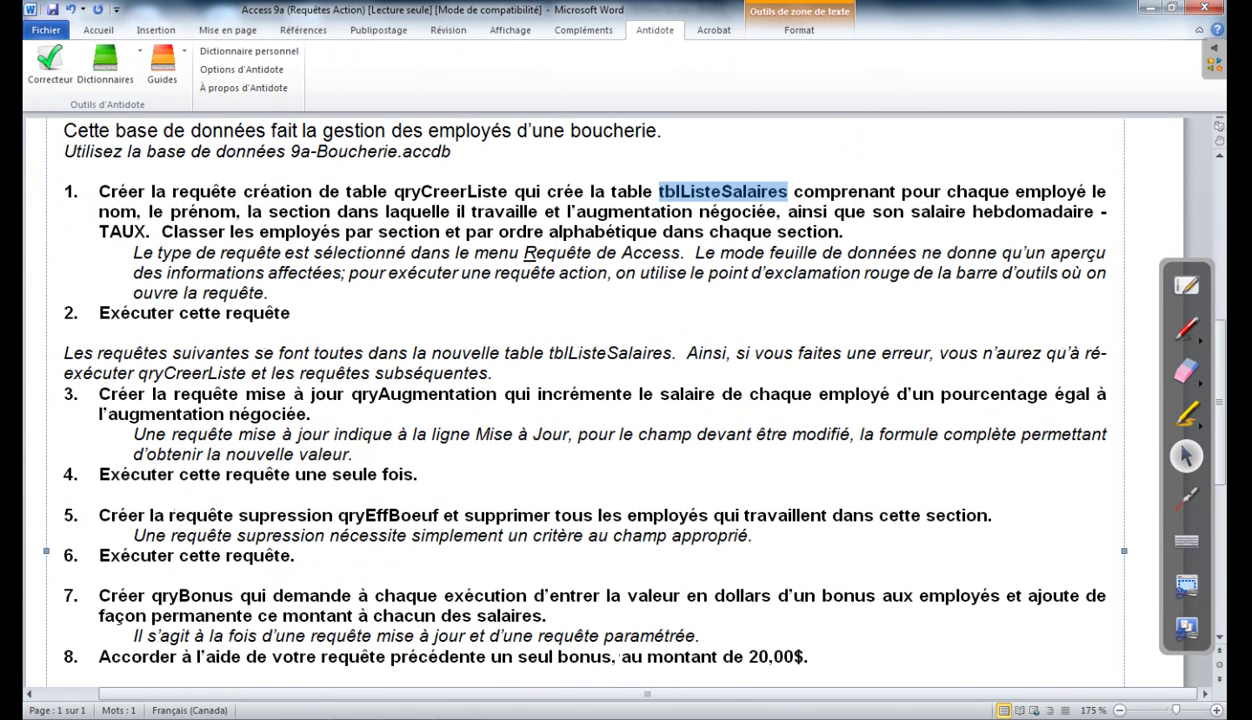
{"action": "left_click_drag", "start_coordinate": [549, 352], "coordinate": [672, 352]}
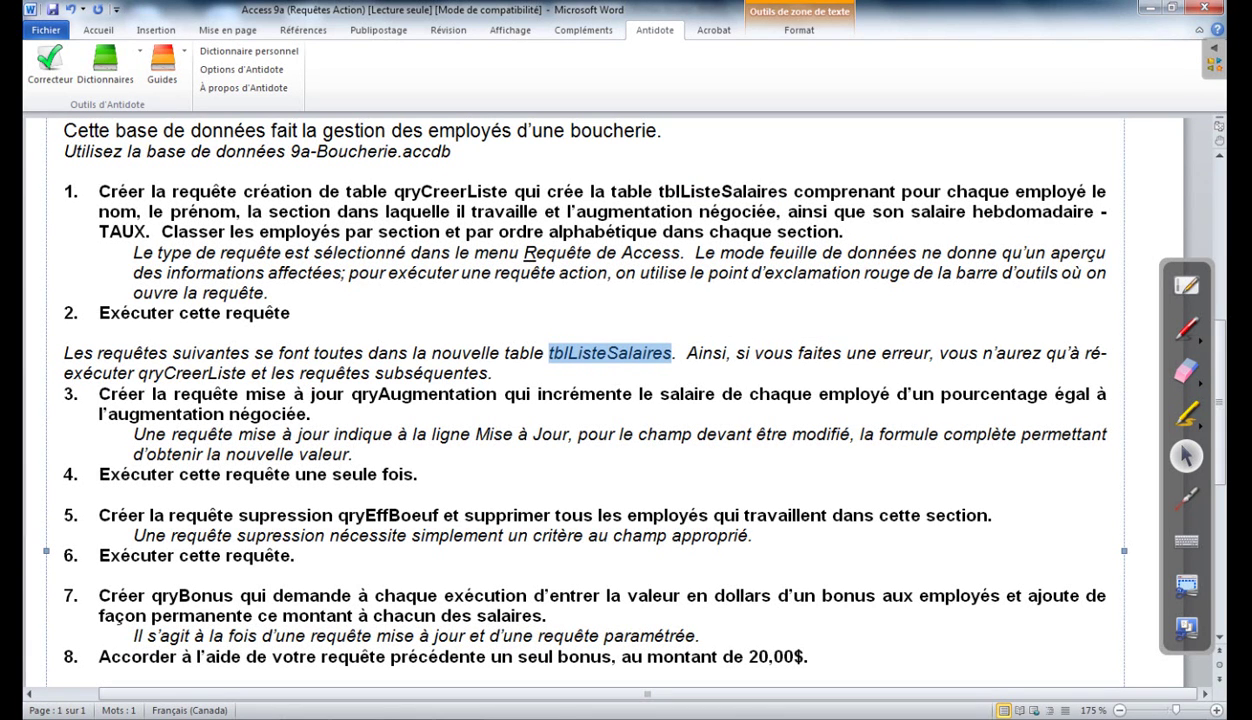
- Read instruction 3 in Word, highlighting qryAugmentation, the salary to increment and the negotiated increase
{"action": "left_click", "coordinate": [181, 394]}
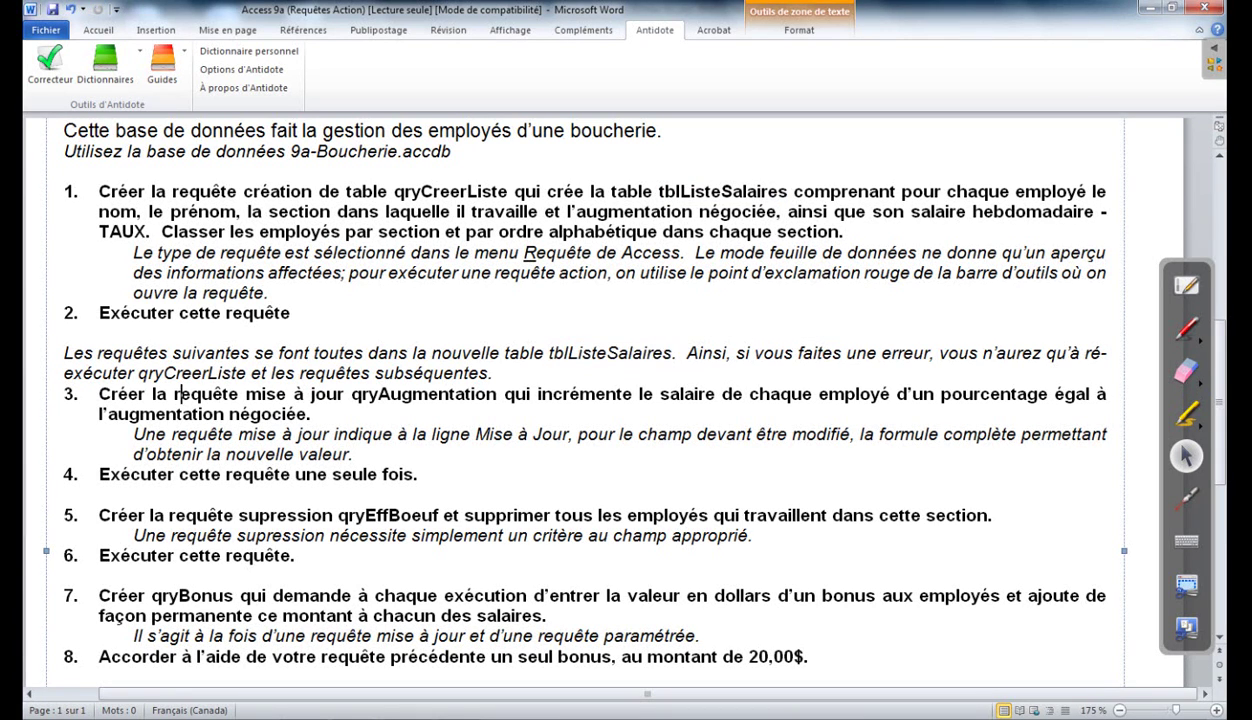
{"action": "left_click_drag", "start_coordinate": [244, 394], "coordinate": [496, 394]}
{"action": "left_click", "coordinate": [351, 394]}
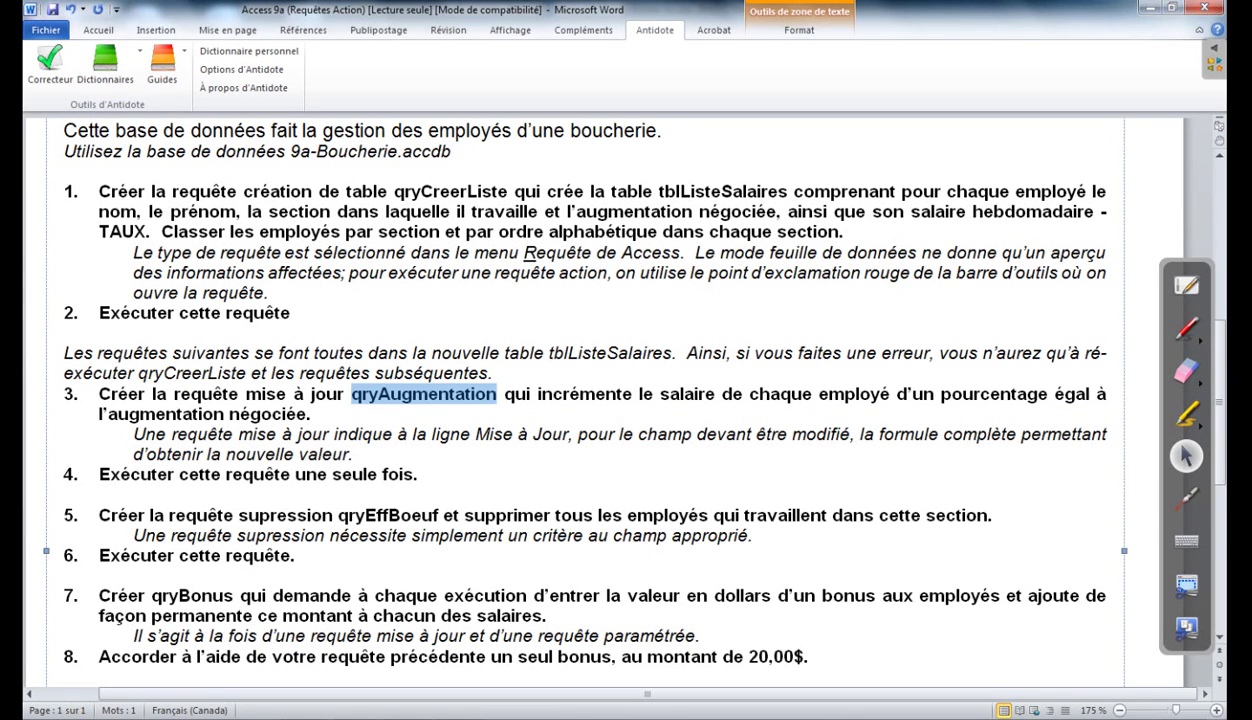
{"action": "left_click_drag", "start_coordinate": [702, 394], "coordinate": [657, 395]}
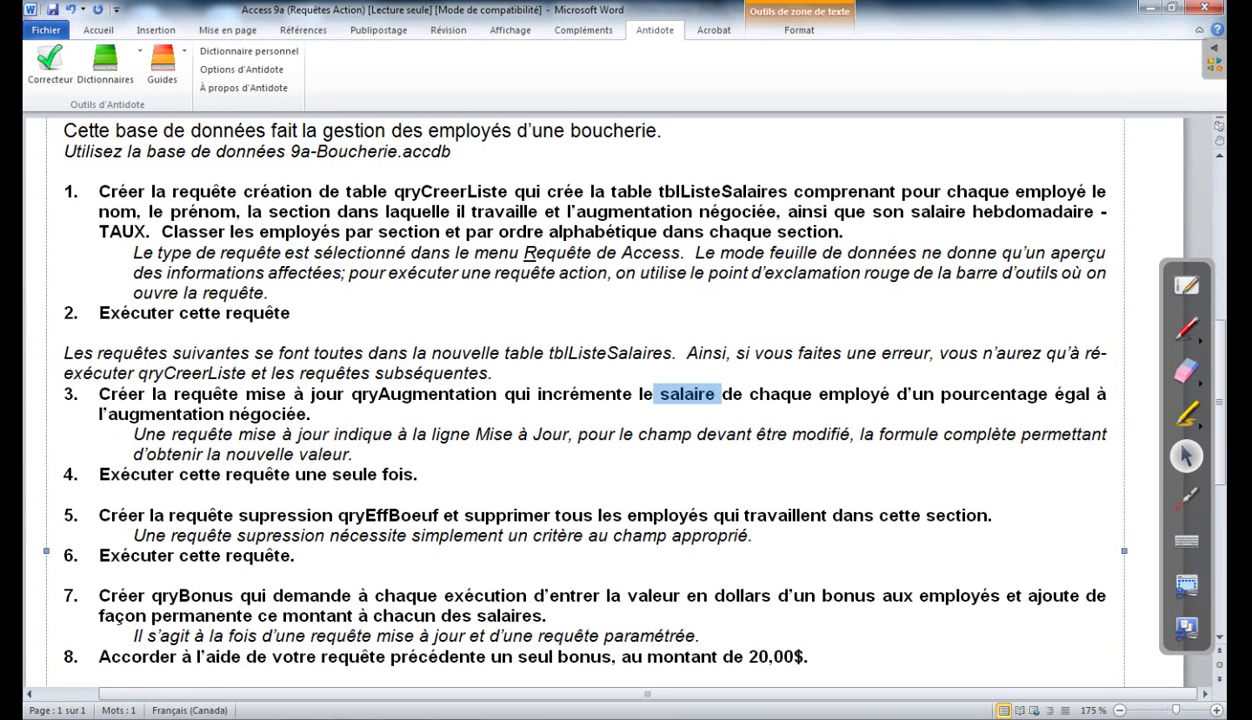
{"action": "left_click_drag", "start_coordinate": [311, 414], "coordinate": [99, 414]}
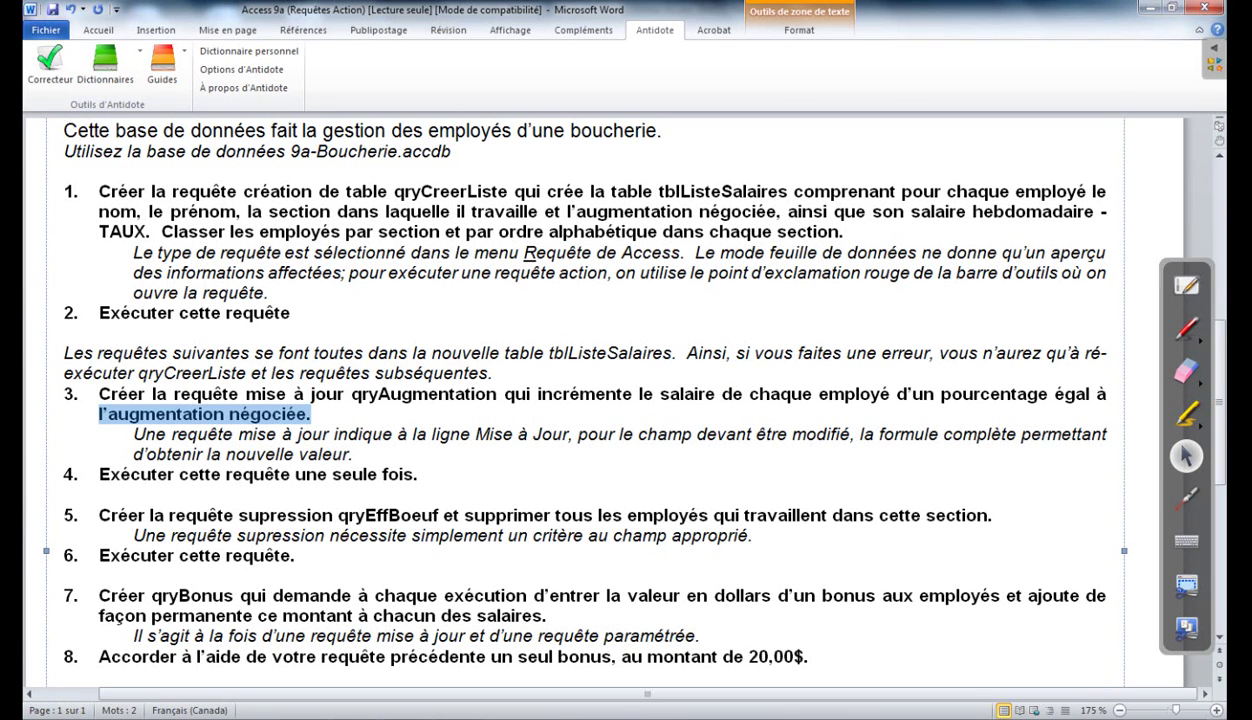
{"action": "left_click_drag", "start_coordinate": [714, 394], "coordinate": [640, 394]}
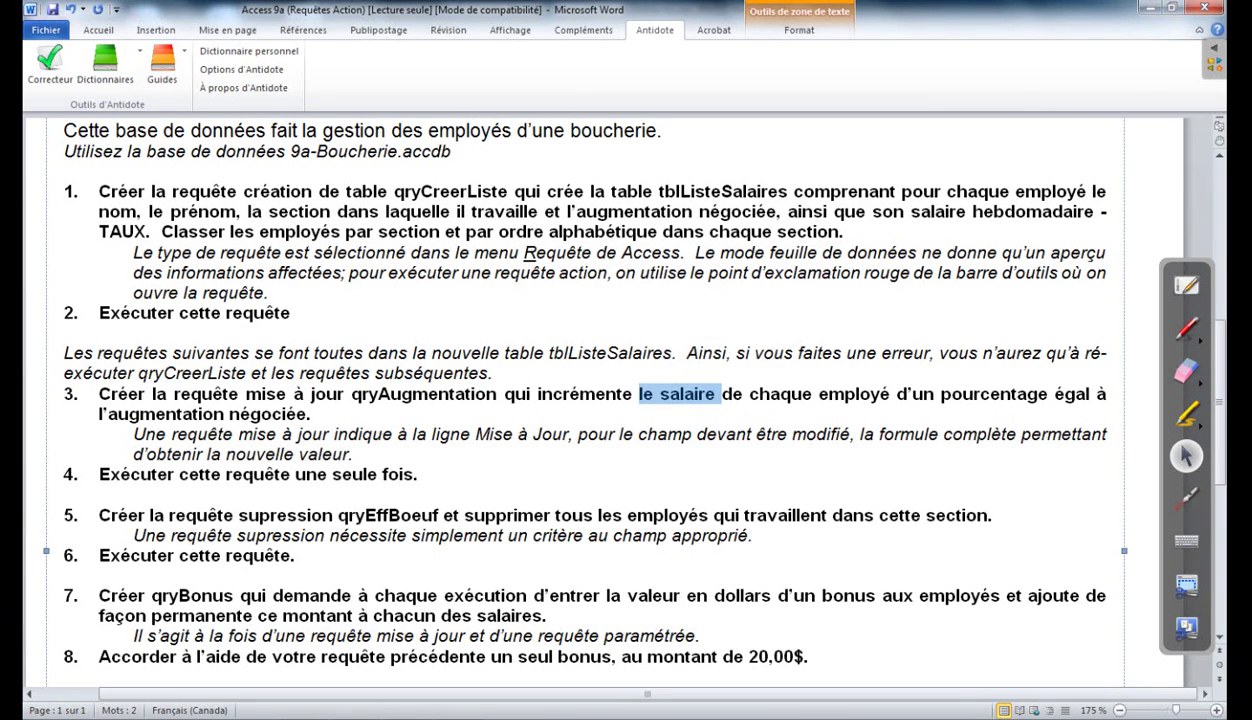
{"action": "left_click_drag", "start_coordinate": [497, 394], "coordinate": [351, 394]}
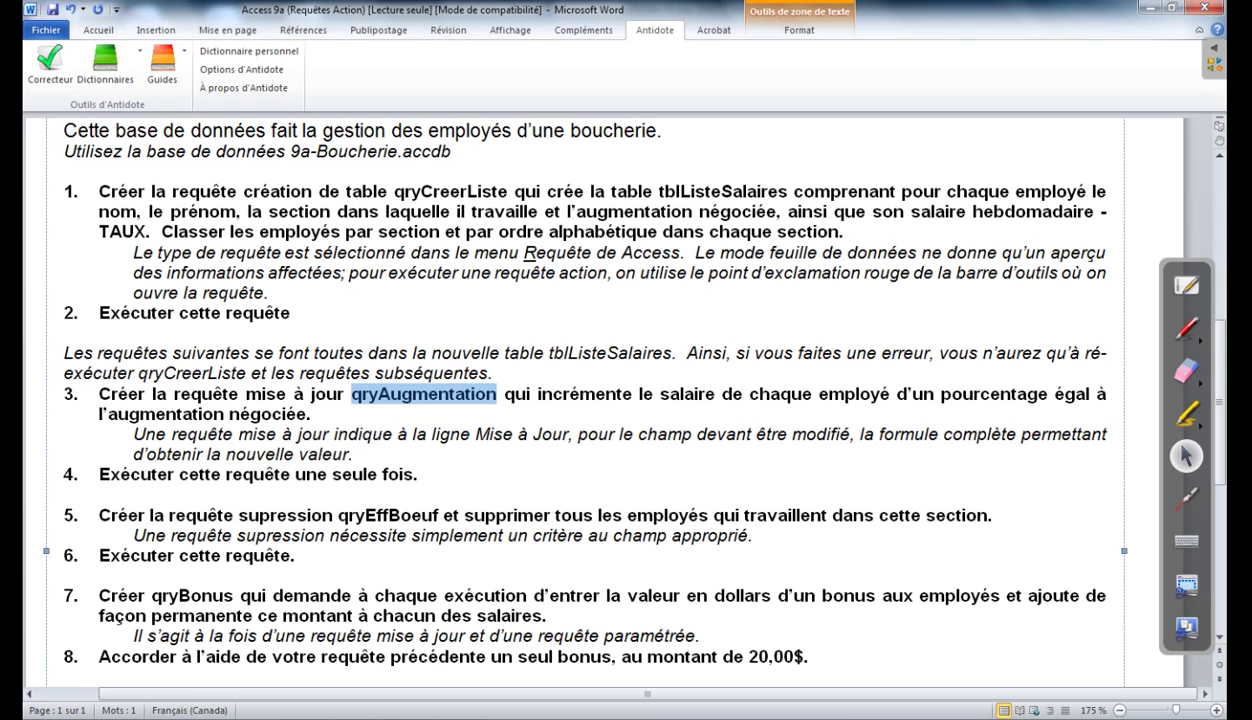
- Switch to Access, create a new design-view query based on tblListeSalaires, and enlarge its field list to show every field
{"action": "key", "text": "alt+Tab"}
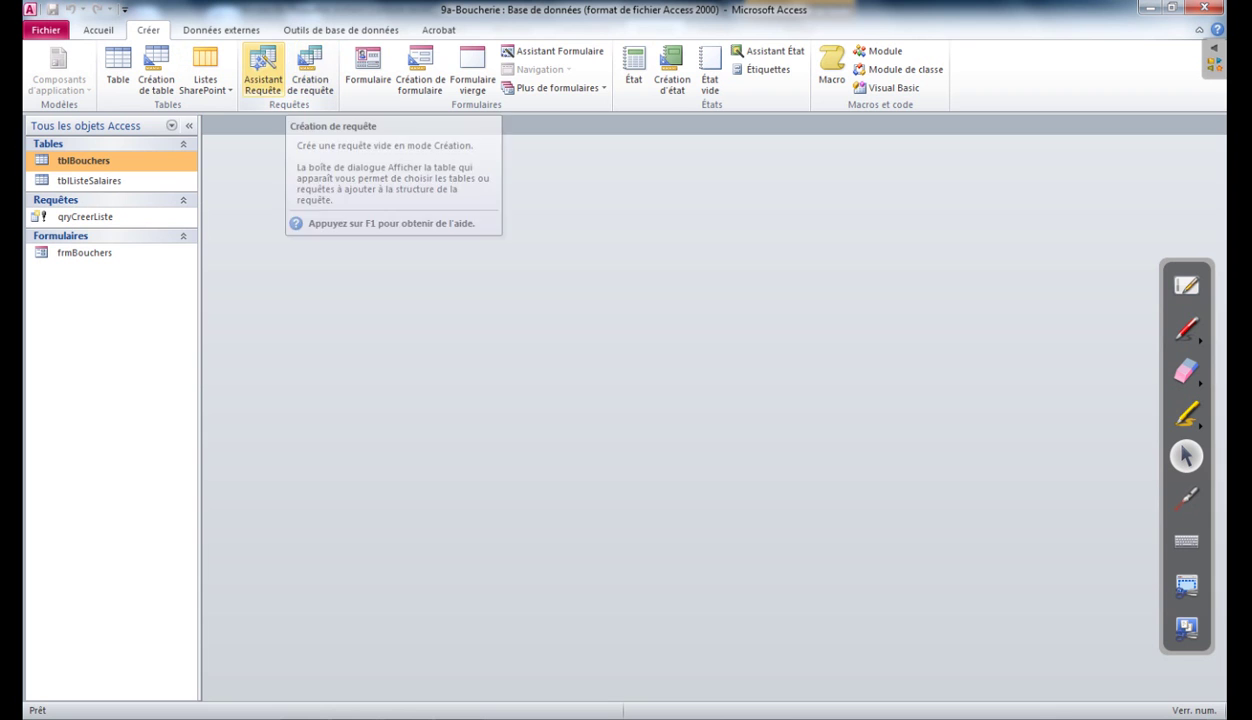
{"action": "left_click", "coordinate": [310, 72]}
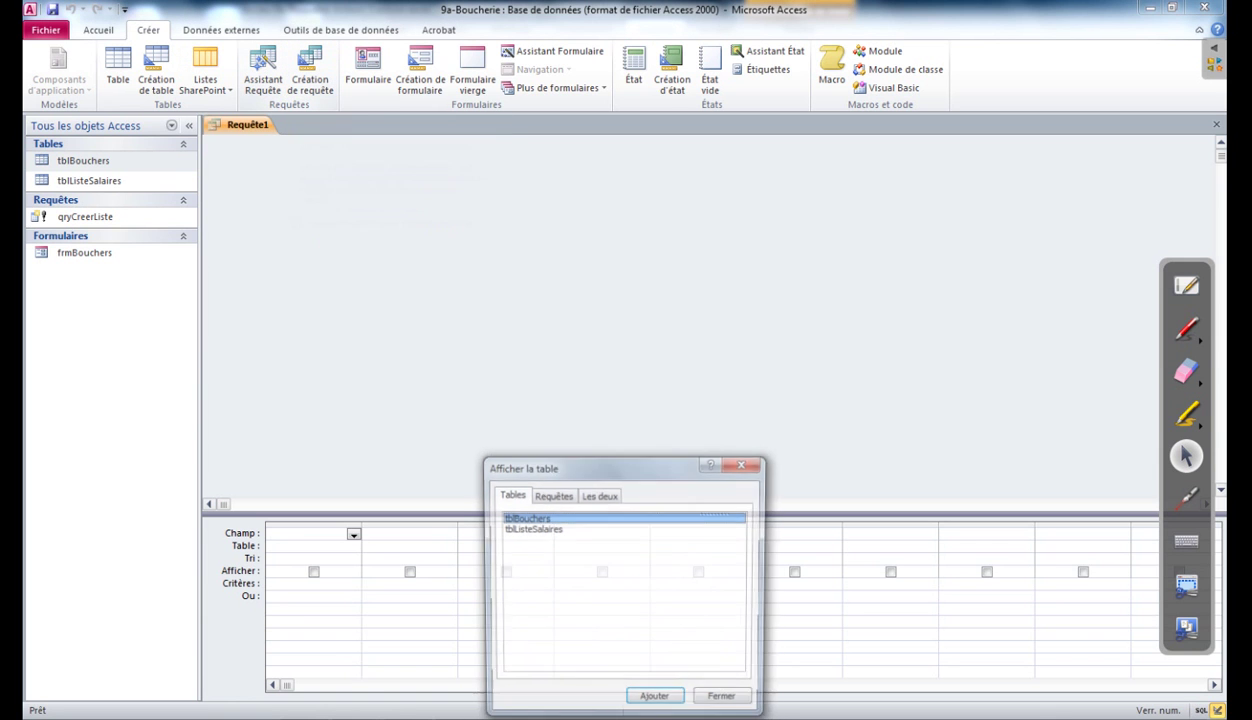
{"action": "left_click_drag", "start_coordinate": [600, 466], "coordinate": [603, 224]}
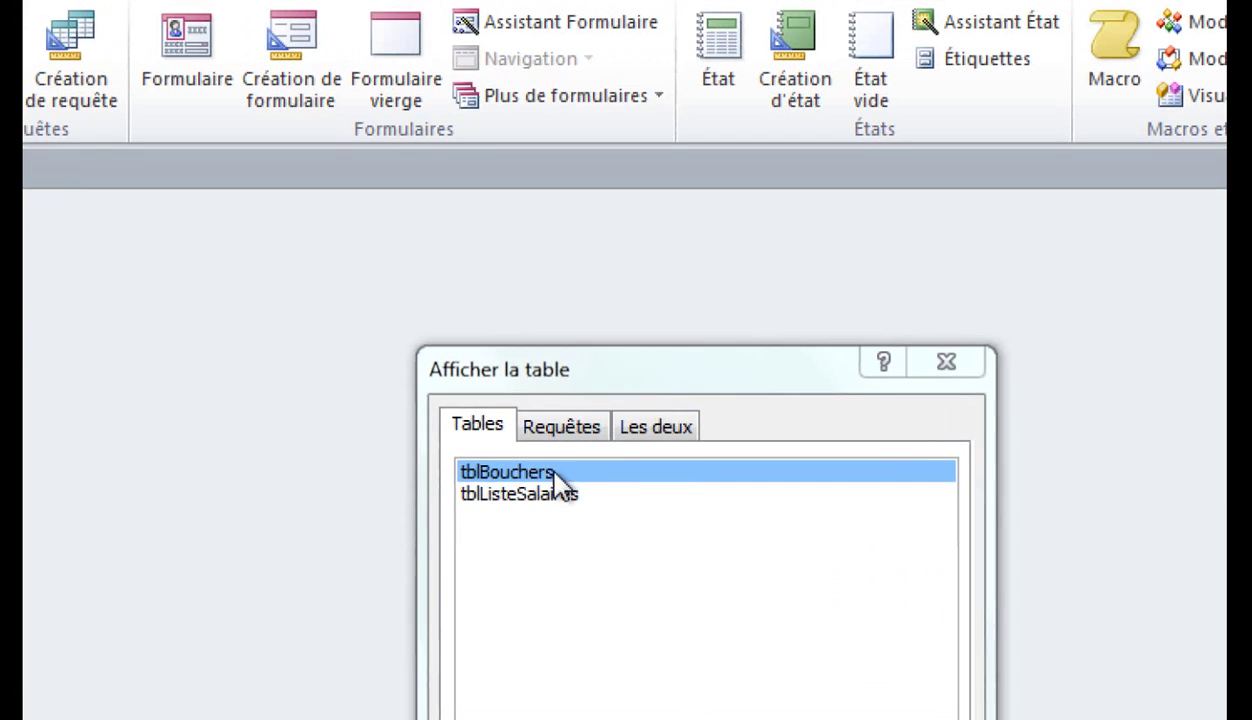
{"action": "left_click", "coordinate": [546, 288]}
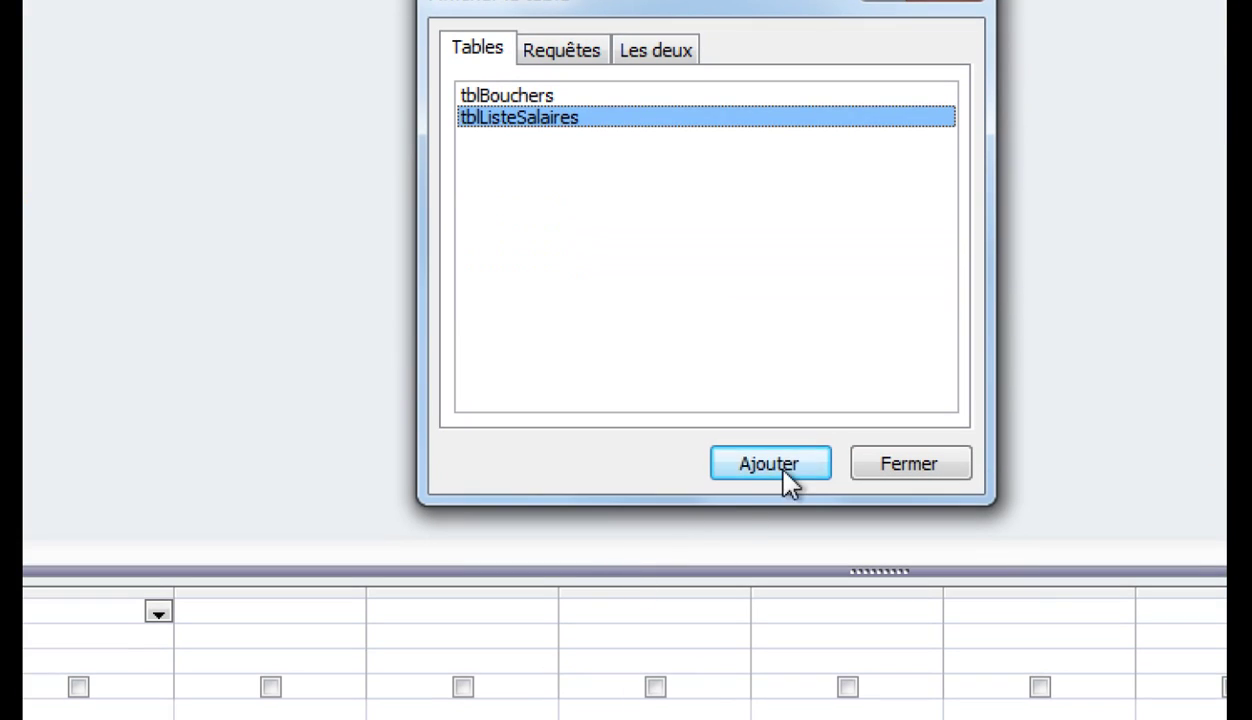
{"action": "left_click", "coordinate": [795, 473]}
{"action": "left_click", "coordinate": [905, 467]}
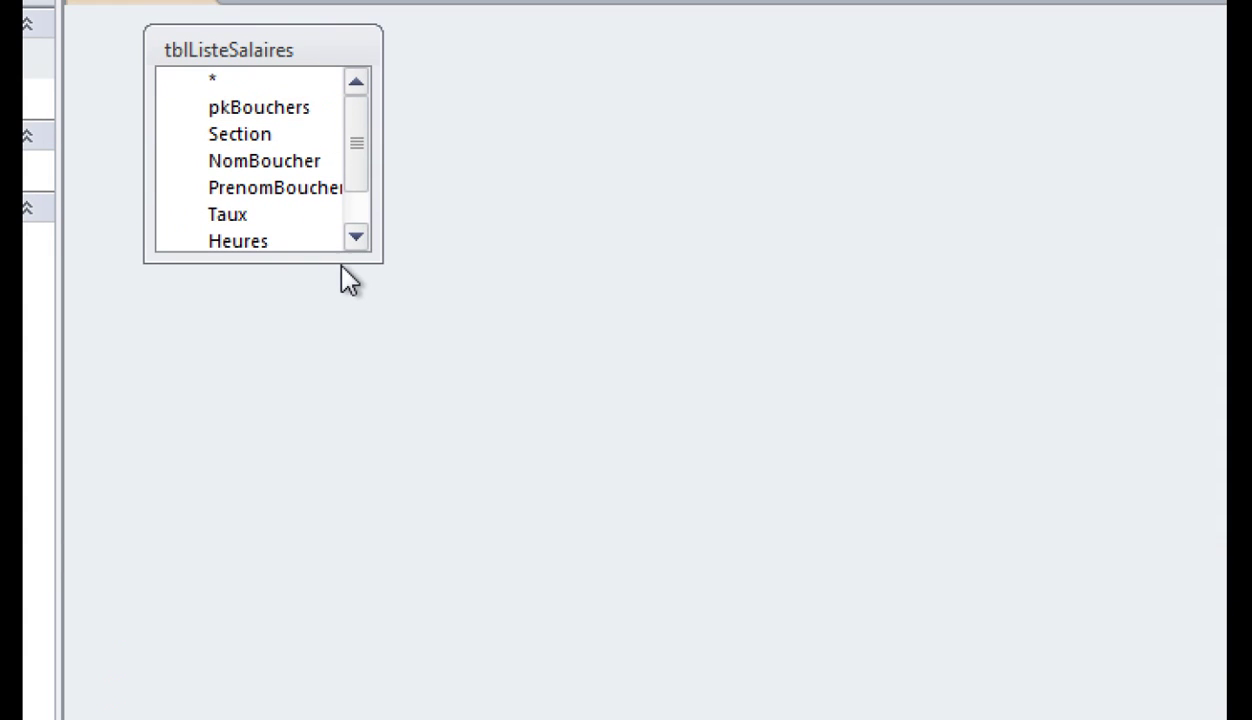
{"action": "left_click_drag", "start_coordinate": [345, 258], "coordinate": [478, 409]}
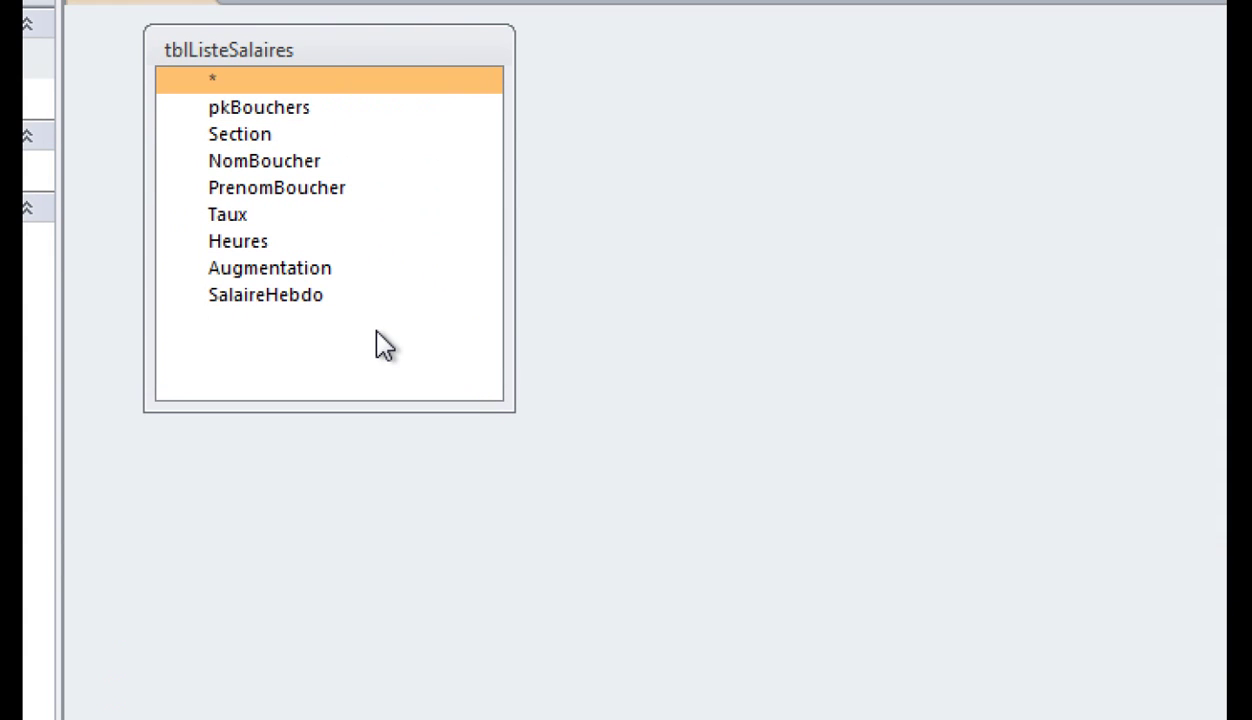
- Add all the tblListeSalaires fields, from pkBouchers to SalaireHebdo, to the query grid and save the query as qryAugmentation
{"action": "left_click", "coordinate": [285, 113]}
{"action": "left_click", "coordinate": [258, 138]}
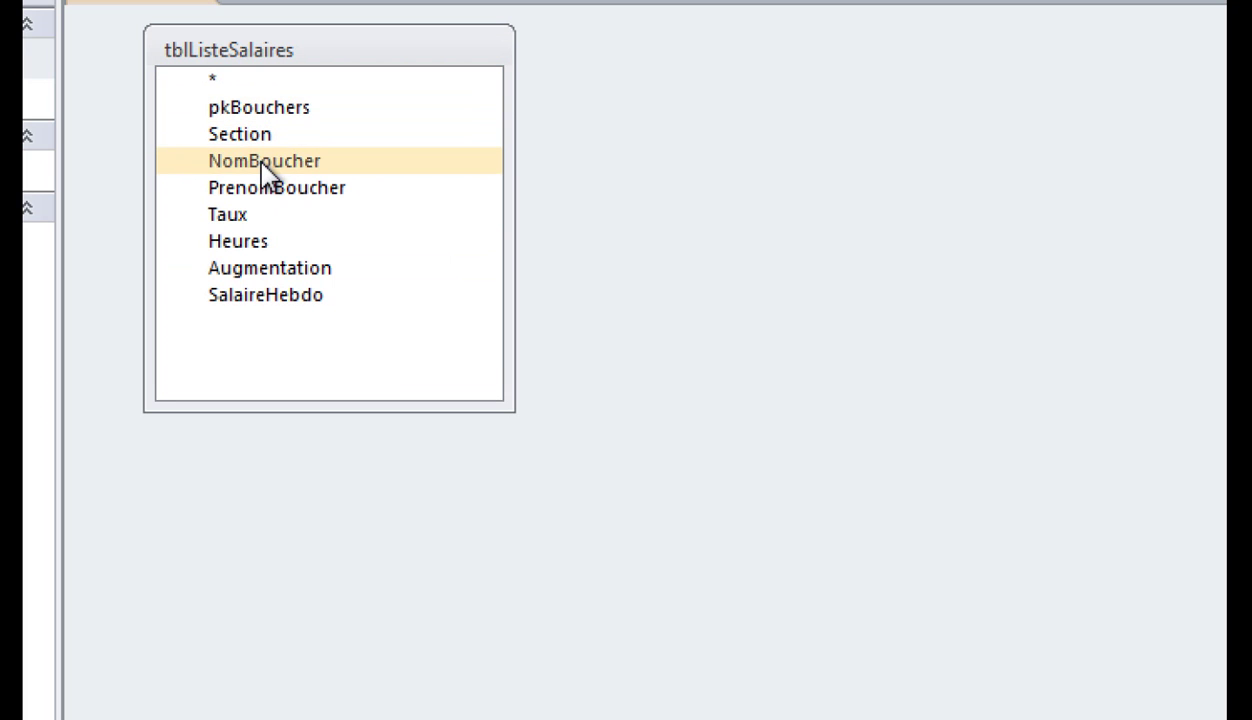
{"action": "left_click", "coordinate": [240, 216]}
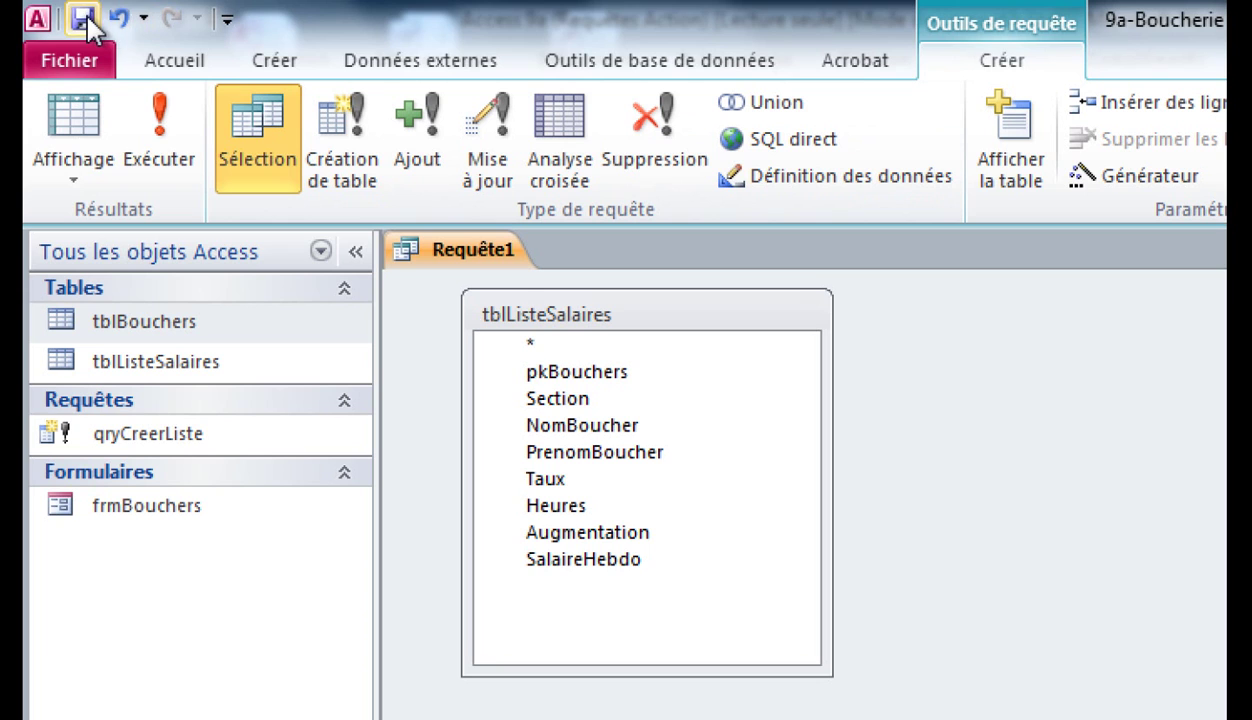
{"action": "left_click", "coordinate": [82, 18]}
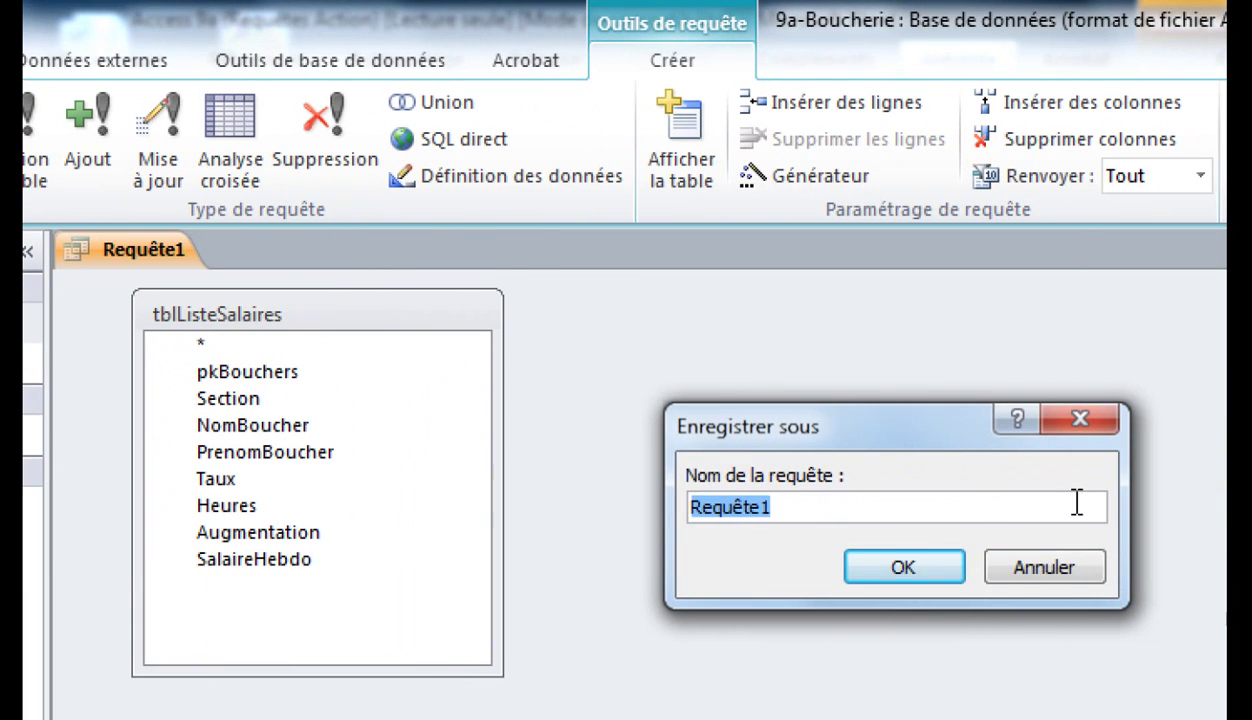
{"action": "type", "text": "qryAugmentation"}
{"action": "left_click", "coordinate": [920, 575]}
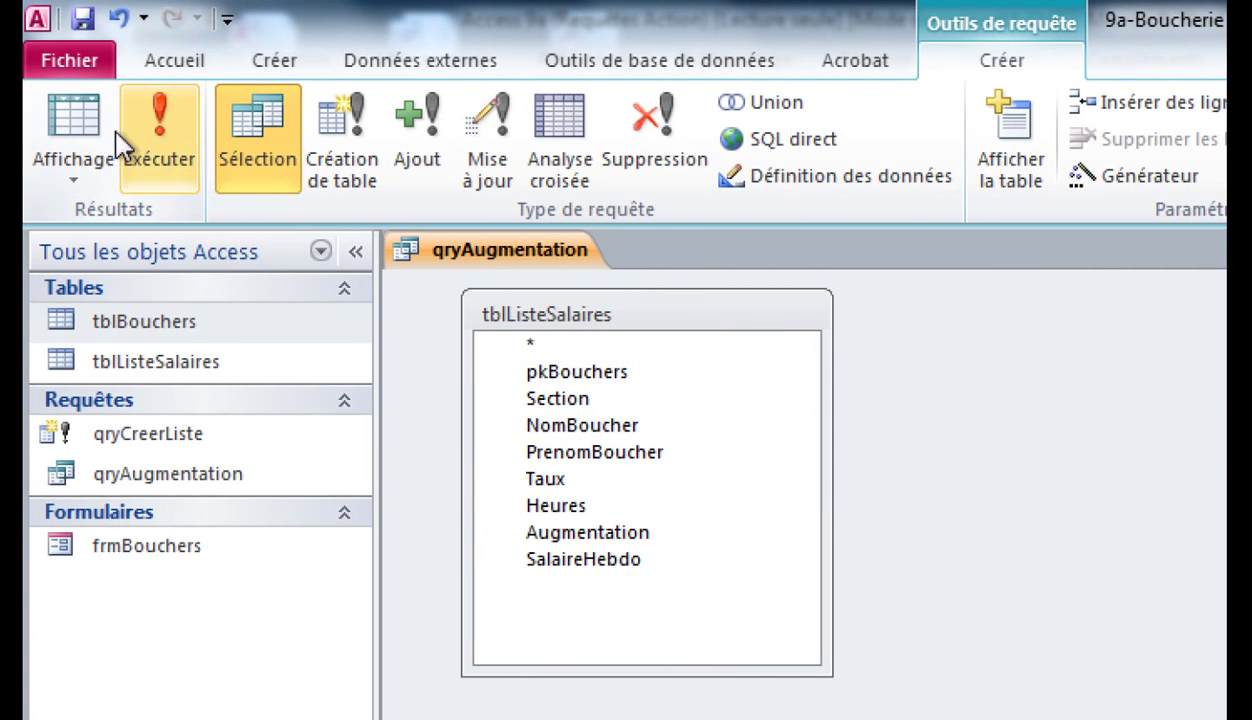
- Preview qryAugmentation's records in datasheet view, and convert the query to an update query in design view
{"action": "left_click", "coordinate": [122, 148]}
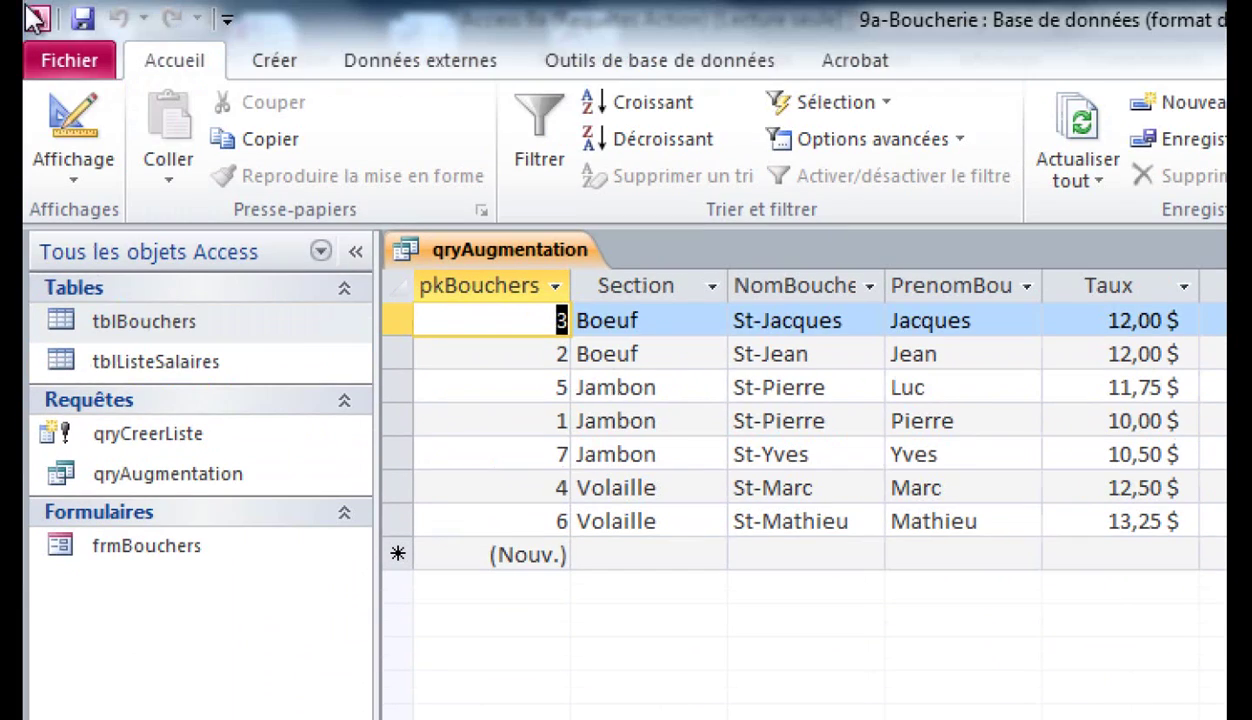
{"action": "left_click", "coordinate": [62, 118]}
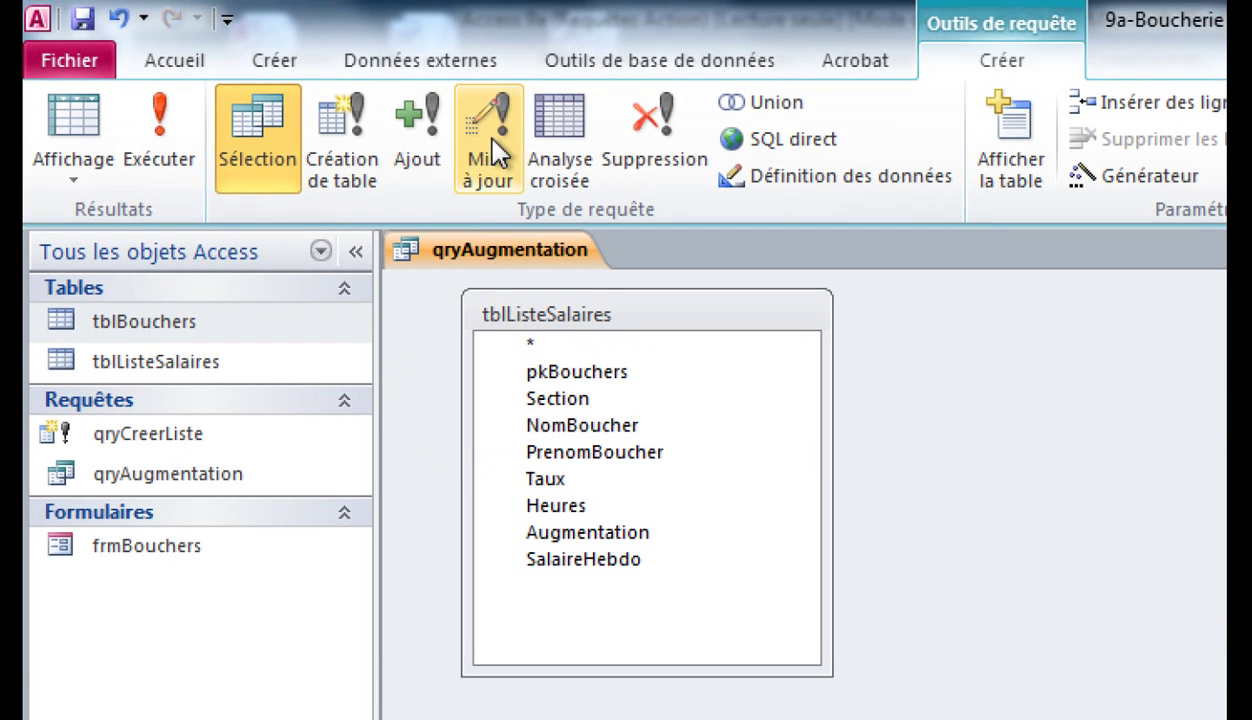
{"action": "left_click", "coordinate": [497, 155]}
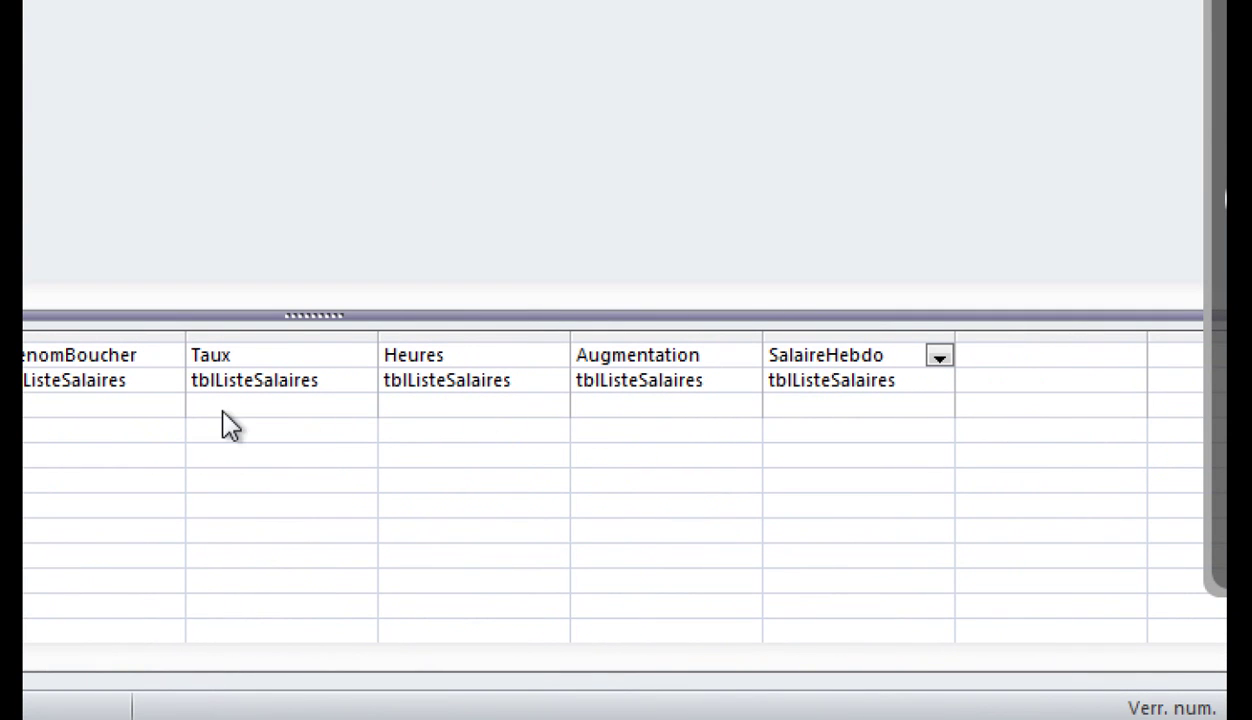
{"action": "left_click", "coordinate": [262, 410]}
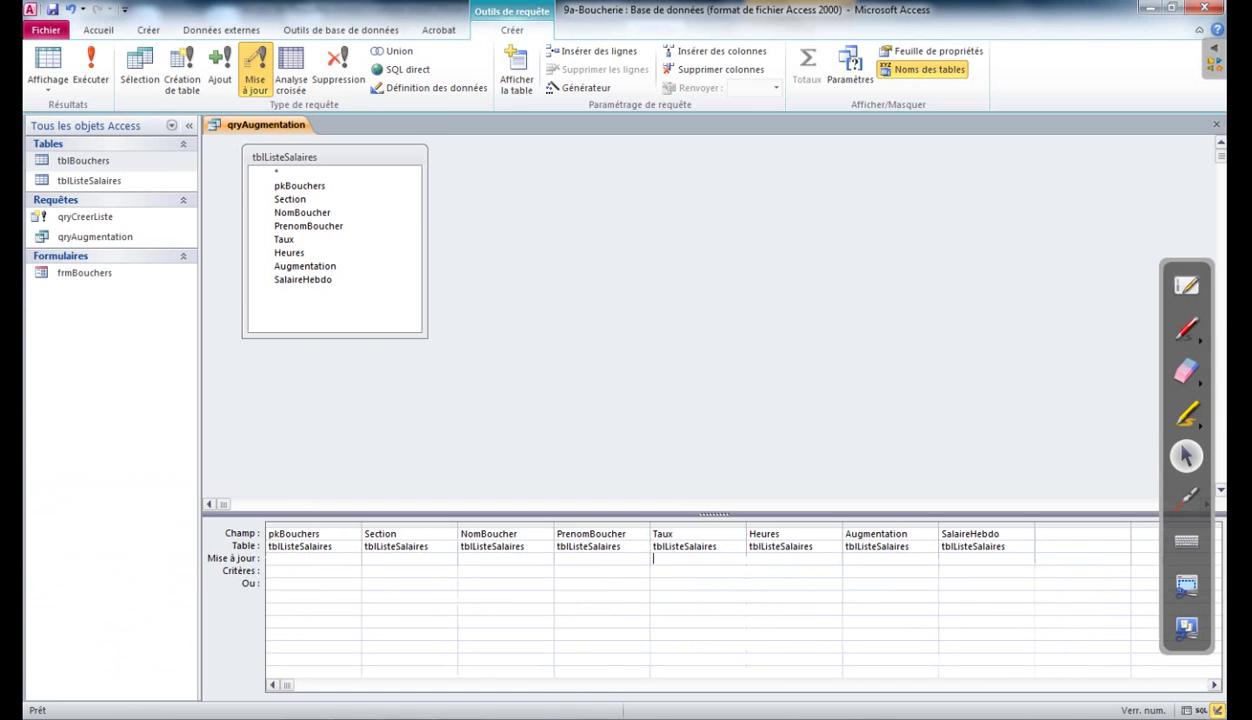
- Switch to Word to highlight the salary wording in instruction 3, and return to Access
{"action": "key", "text": "alt+Tab"}
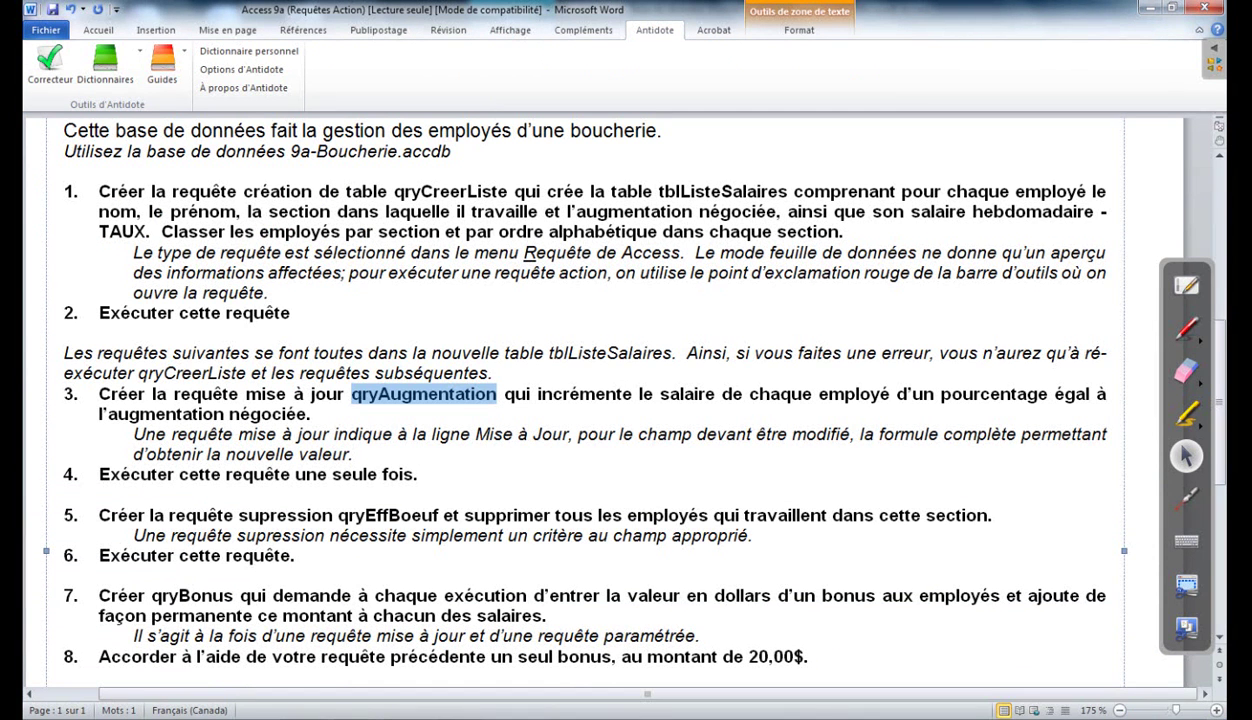
{"action": "left_click_drag", "start_coordinate": [659, 394], "coordinate": [818, 394]}
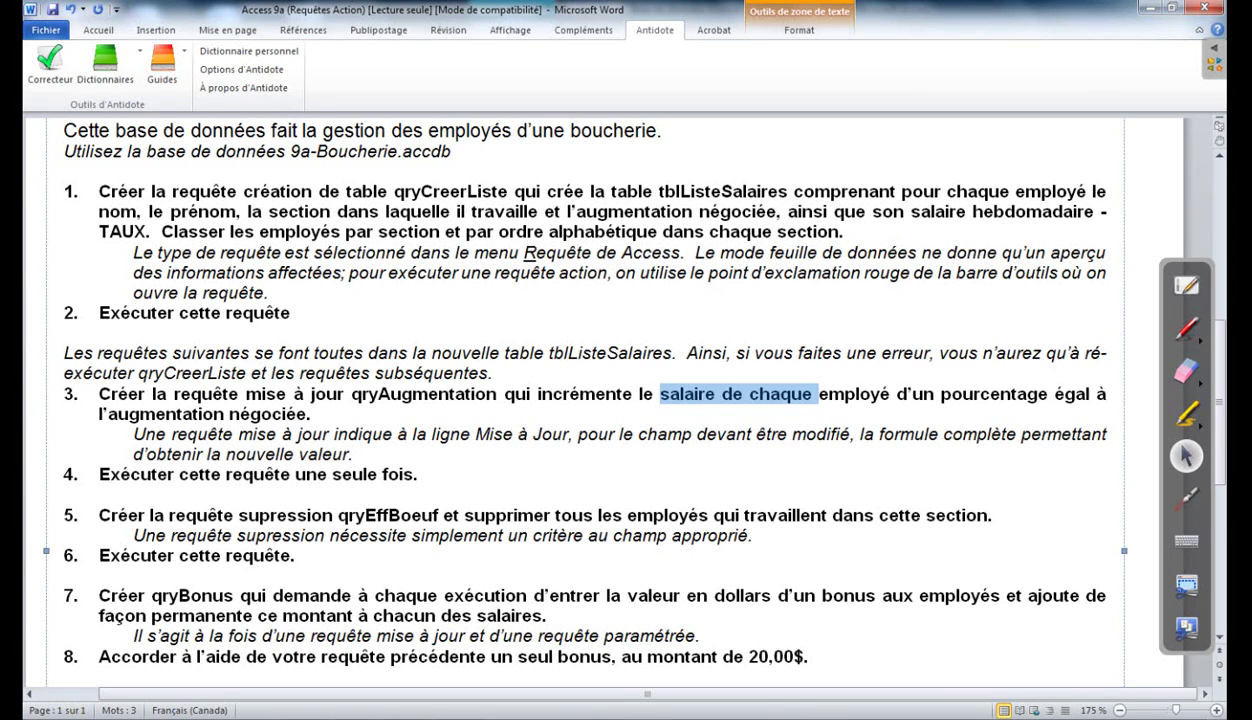
{"action": "key", "text": "alt+Tab"}
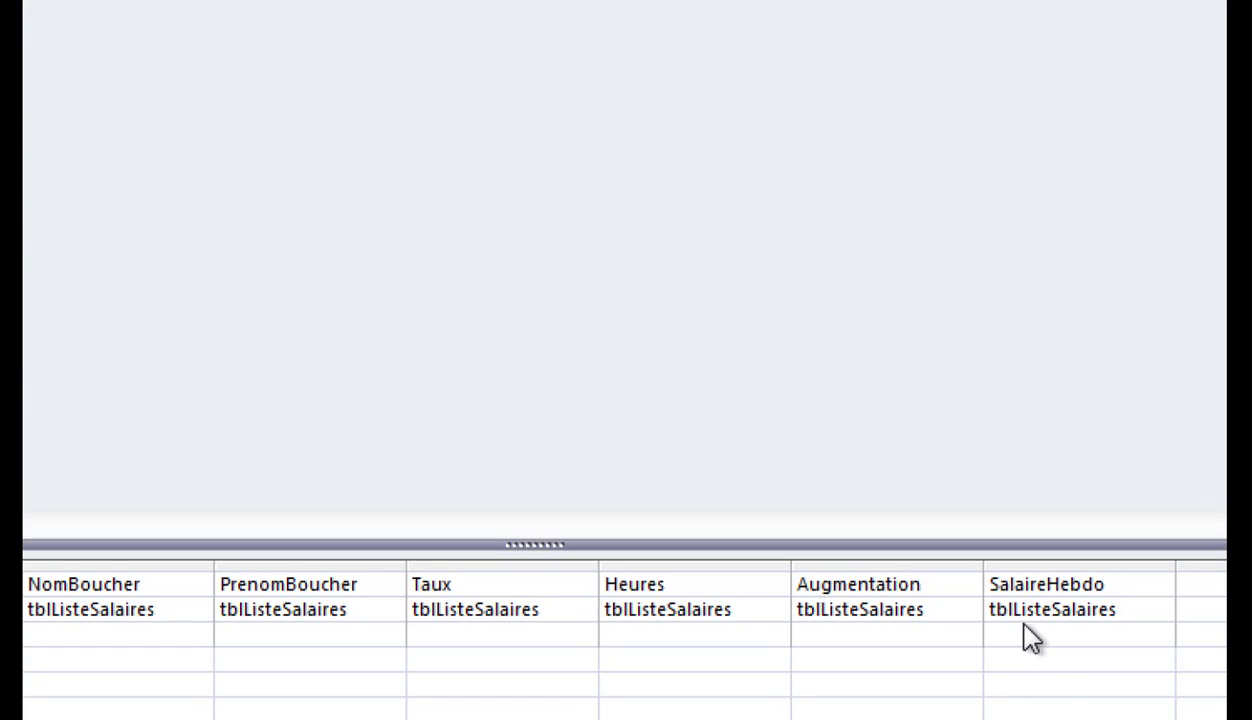
- Build the expression [SalaireHebdo] + ( [SalaireHebdo] * [Augmentation] ) for the SalaireHebdo update value in the Expression Builder
{"action": "left_click", "coordinate": [910, 432]}
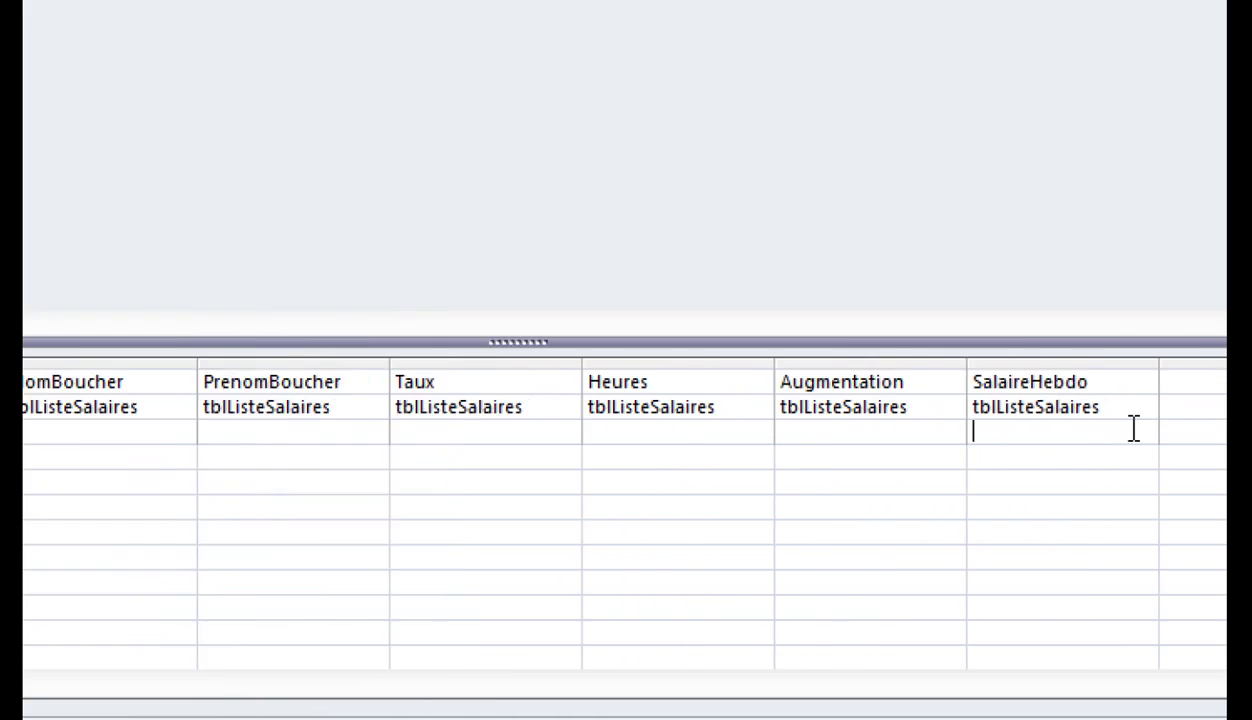
{"action": "right_click", "coordinate": [1045, 433]}
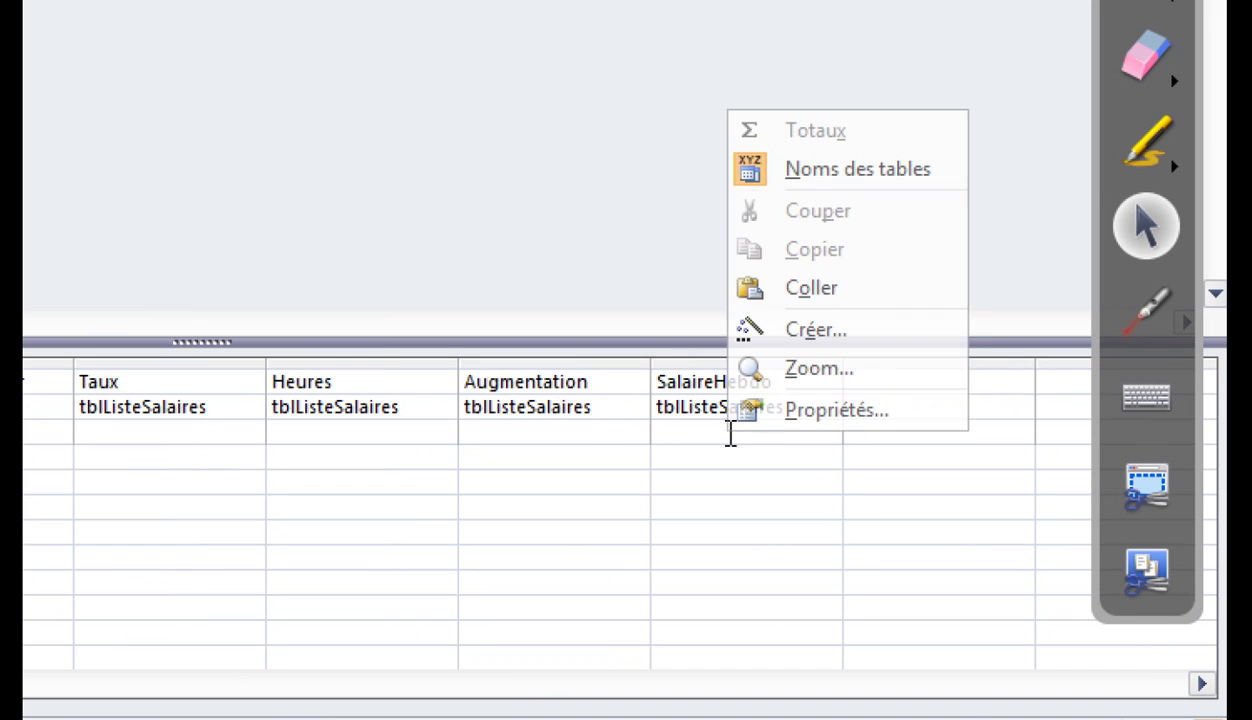
{"action": "left_click", "coordinate": [822, 344]}
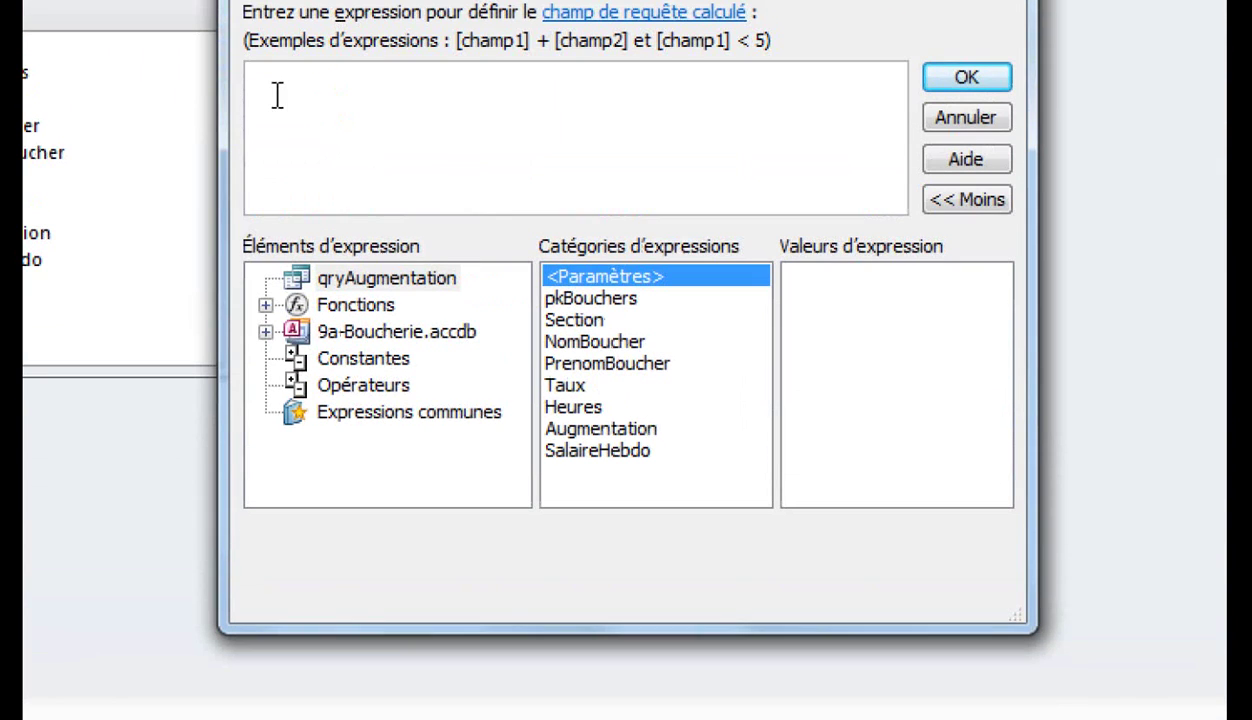
{"action": "double_click", "coordinate": [582, 452]}
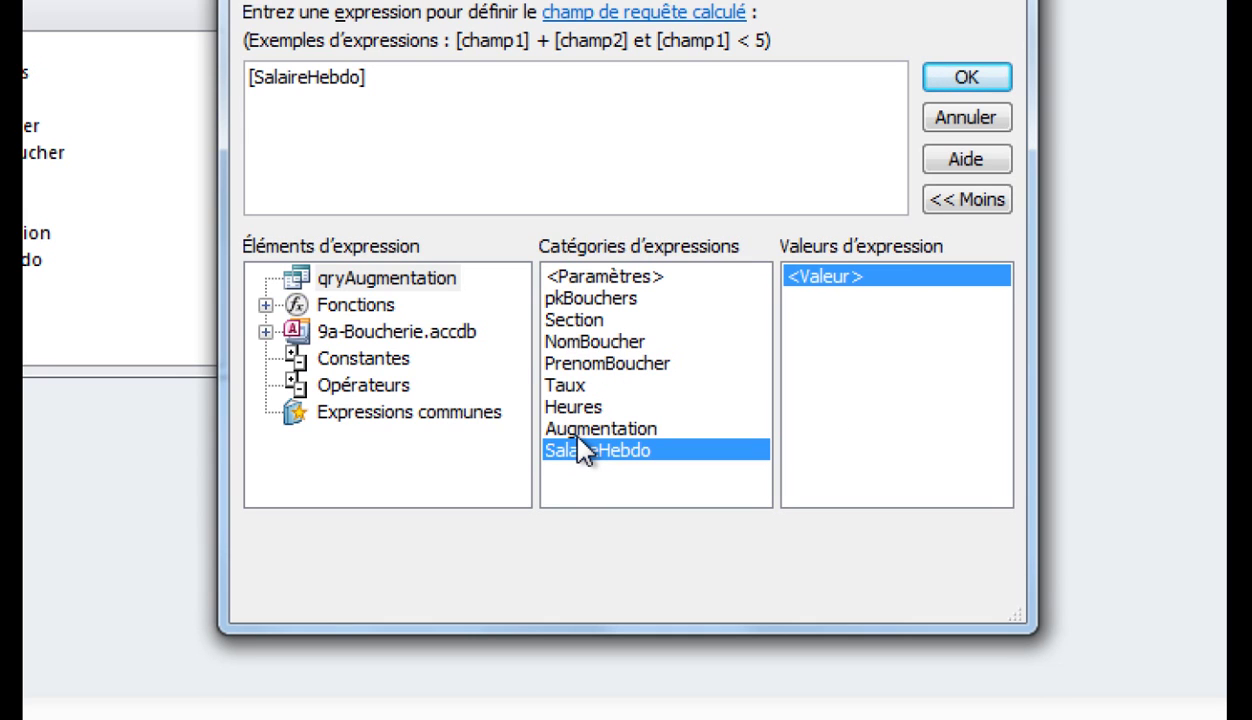
{"action": "type", "text": "+ ("}
{"action": "double_click", "coordinate": [646, 452]}
{"action": "type", "text": "*"}
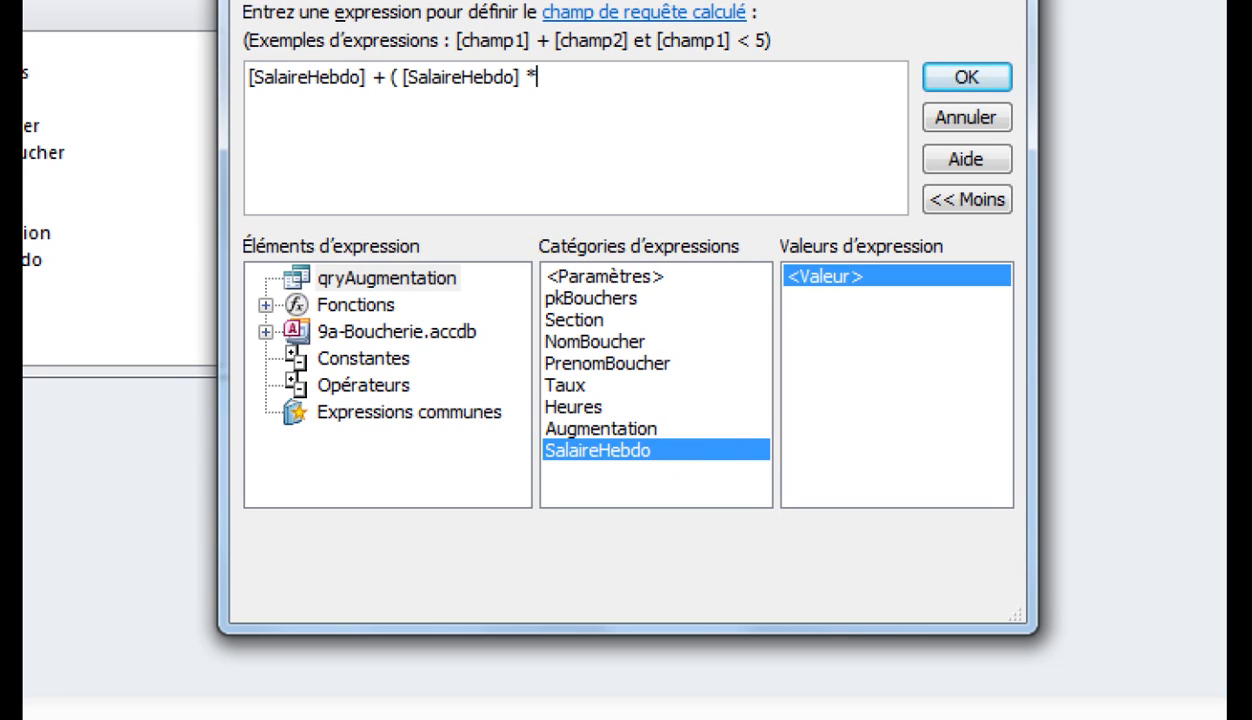
{"action": "double_click", "coordinate": [656, 430]}
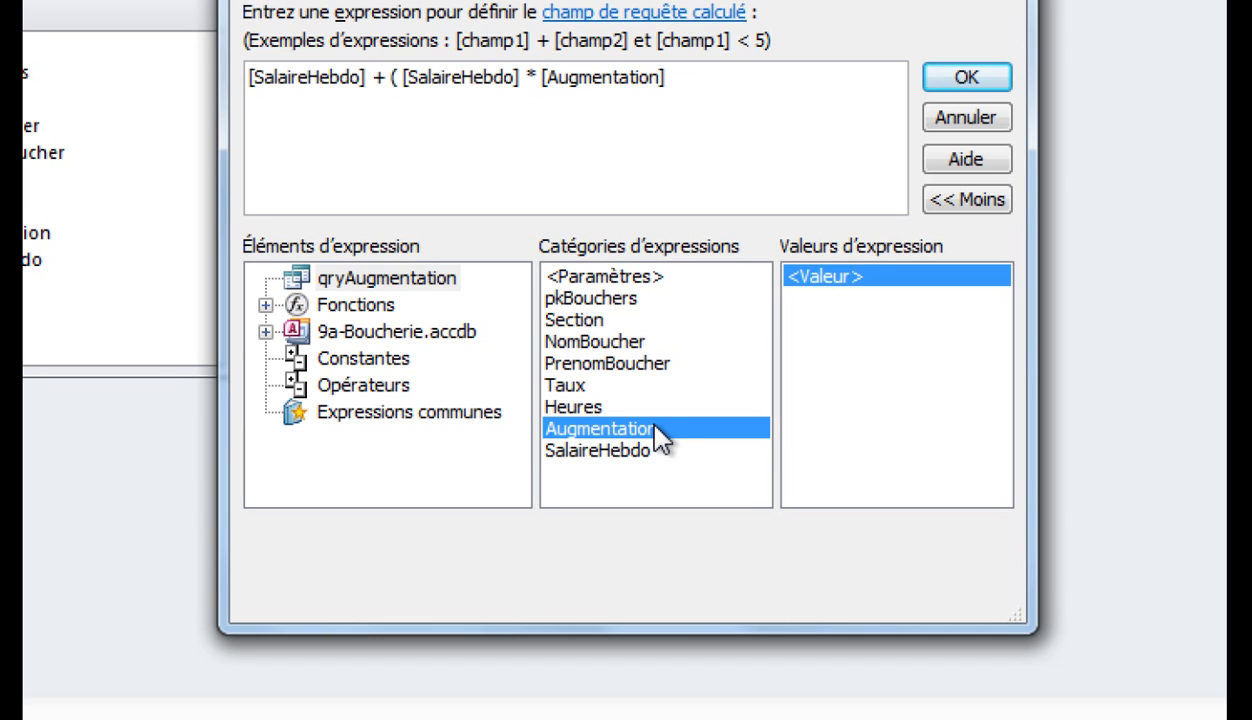
{"action": "type", "text": ")"}
{"action": "mouse_move", "coordinate": [402, 44]}
{"action": "left_mouse_down"}
{"action": "mouse_move", "coordinate": [384, 72]}
{"action": "mouse_move", "coordinate": [405, 115]}
{"action": "left_mouse_up"}
{"action": "mouse_move", "coordinate": [655, 37]}
{"action": "left_mouse_down"}
{"action": "mouse_move", "coordinate": [672, 72]}
{"action": "mouse_move", "coordinate": [652, 117]}
{"action": "left_mouse_up"}
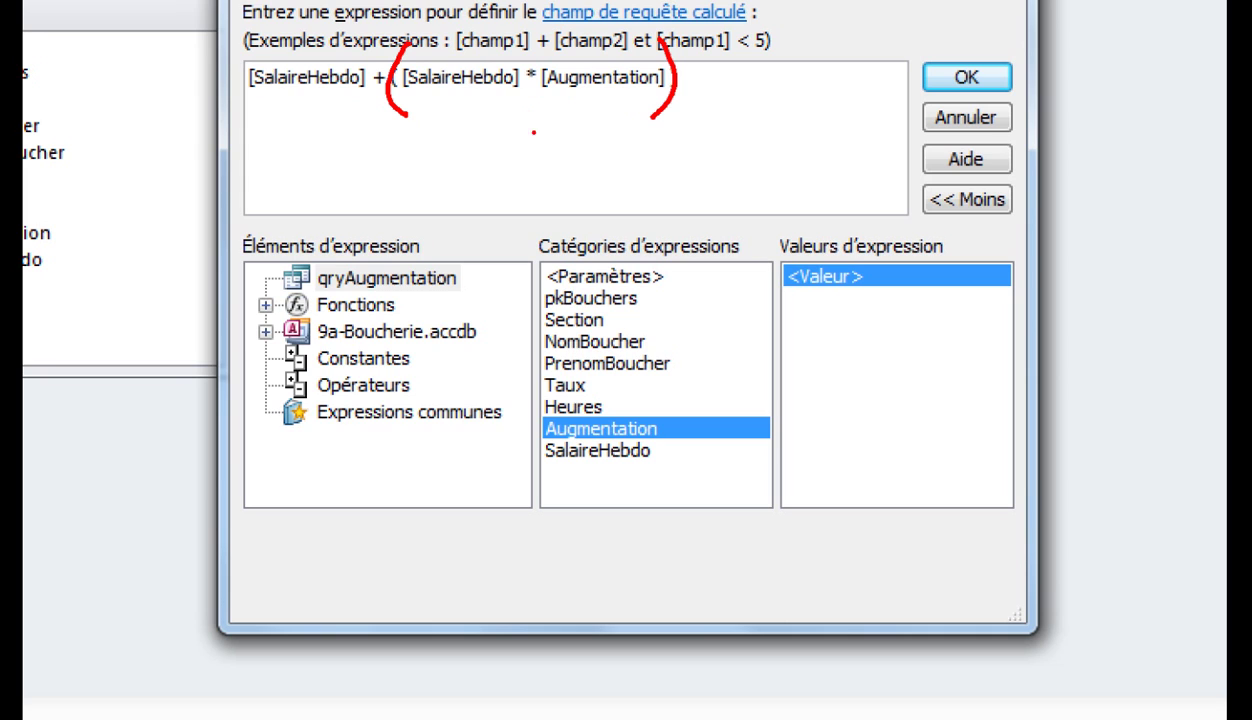
{"action": "mouse_move", "coordinate": [529, 156]}
{"action": "left_mouse_down"}
{"action": "mouse_move", "coordinate": [531, 101]}
{"action": "mouse_move", "coordinate": [537, 117]}
{"action": "left_mouse_up"}
{"action": "left_click_drag", "start_coordinate": [268, 158], "coordinate": [338, 156]}
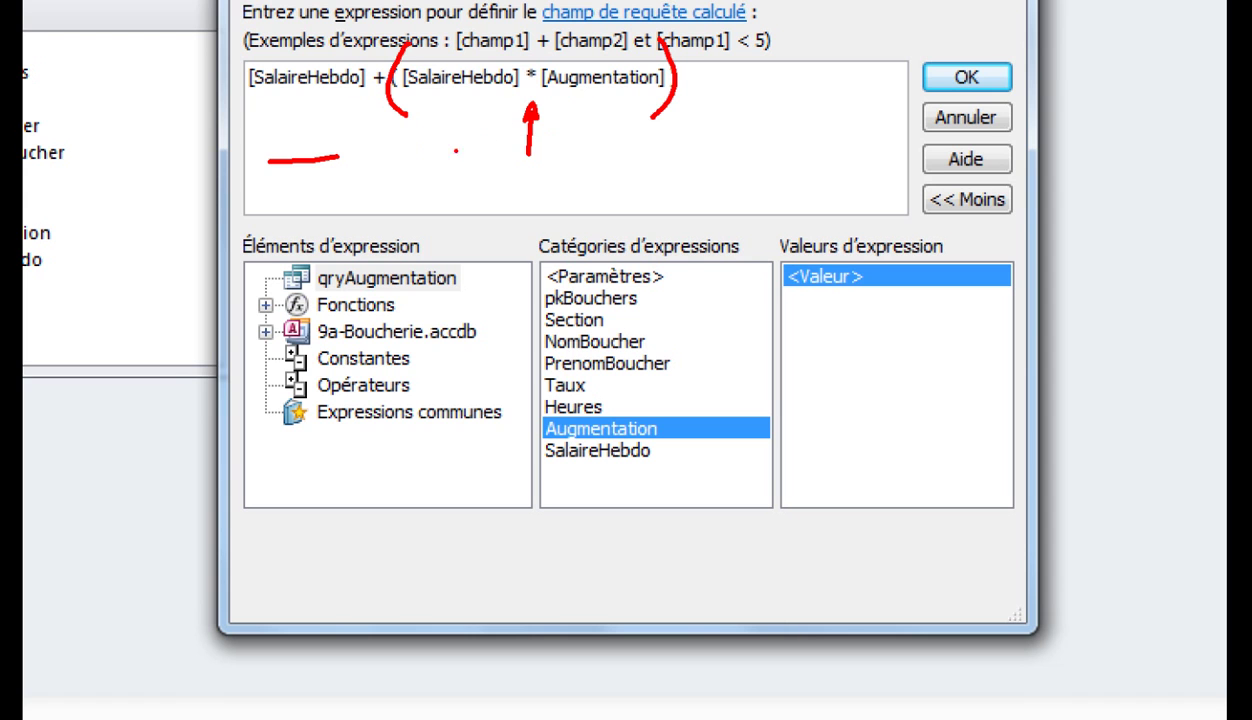
{"action": "left_click_drag", "start_coordinate": [714, 130], "coordinate": [782, 127]}
{"action": "key", "text": "Escape"}
{"action": "key", "text": "ctrl+4"}
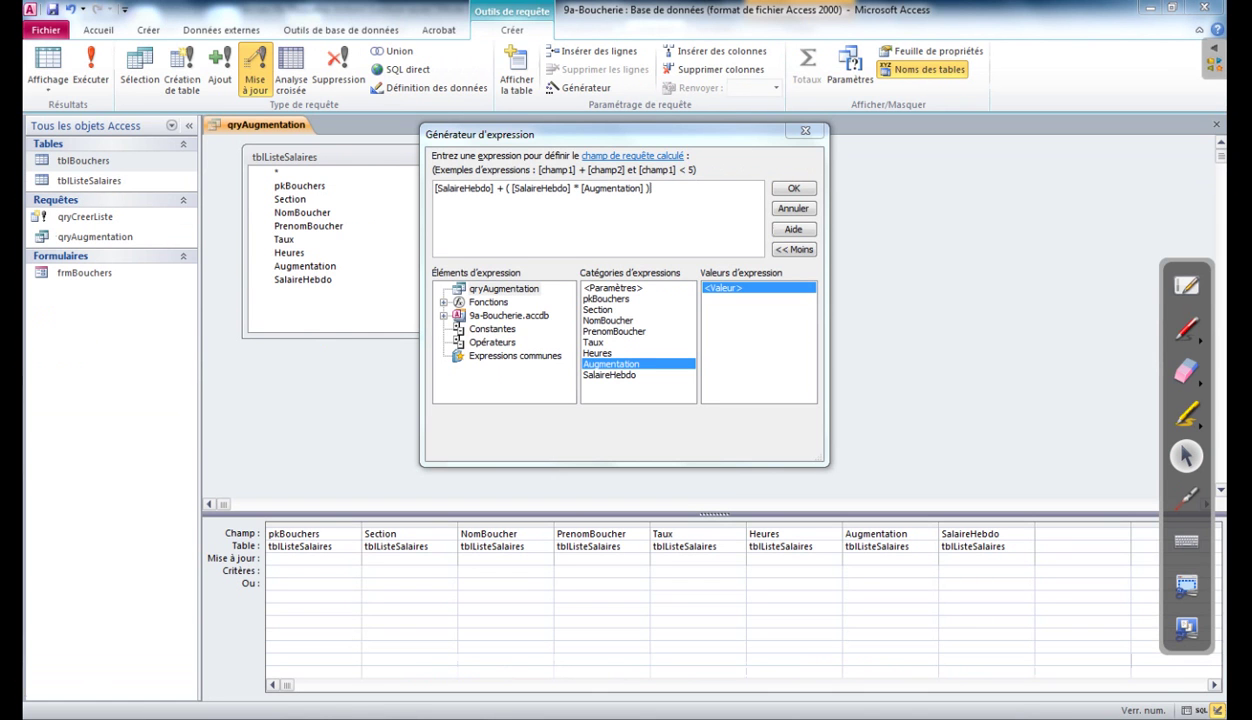
- Accept the expression as SalaireHebdo's update value and save qryAugmentation
{"action": "key", "text": "Return"}
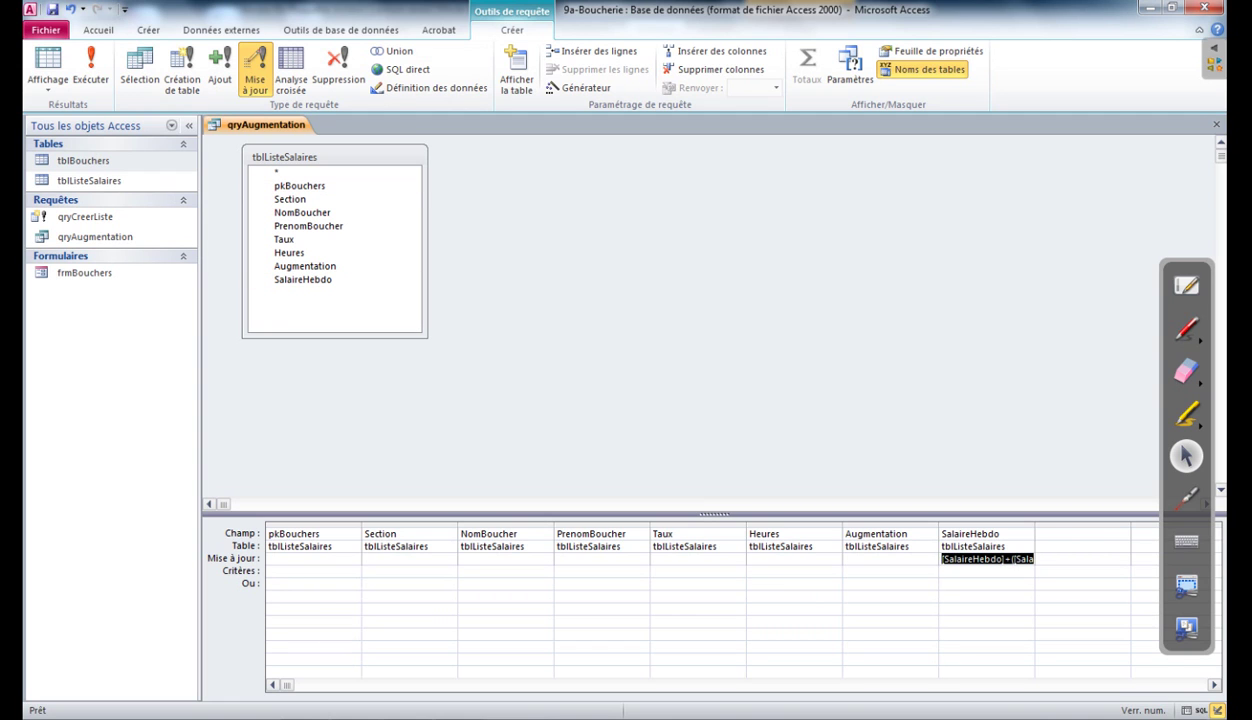
{"action": "key", "text": "ctrl+s"}
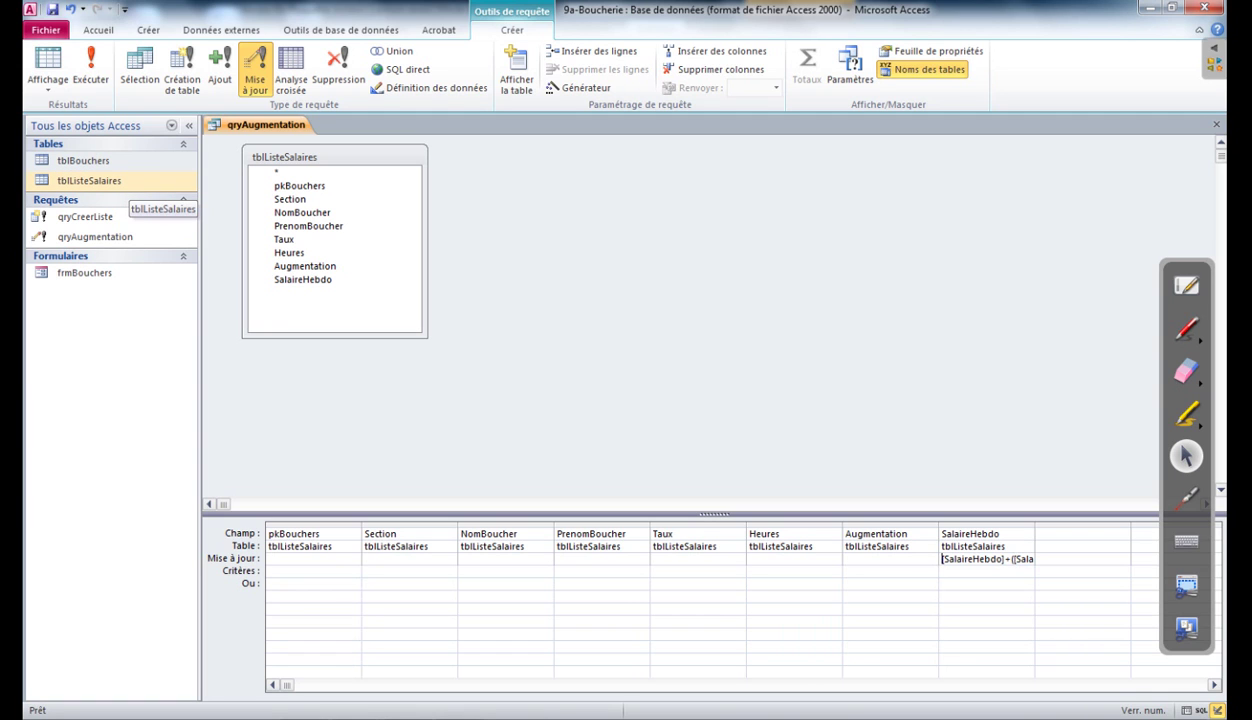
- Open tblListeSalaires and write its first two weekly salaries, 456 and 360, in red ink beside the datasheet
{"action": "left_click", "coordinate": [141, 176]}
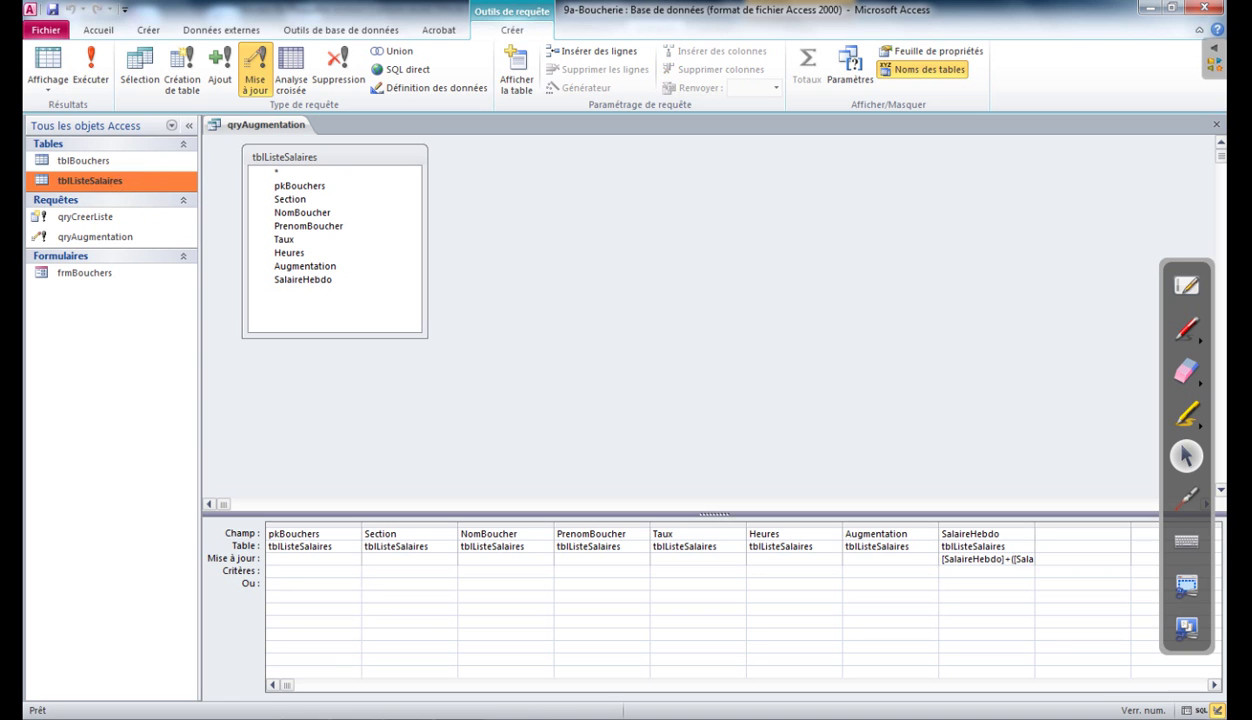
{"action": "double_click", "coordinate": [141, 176]}
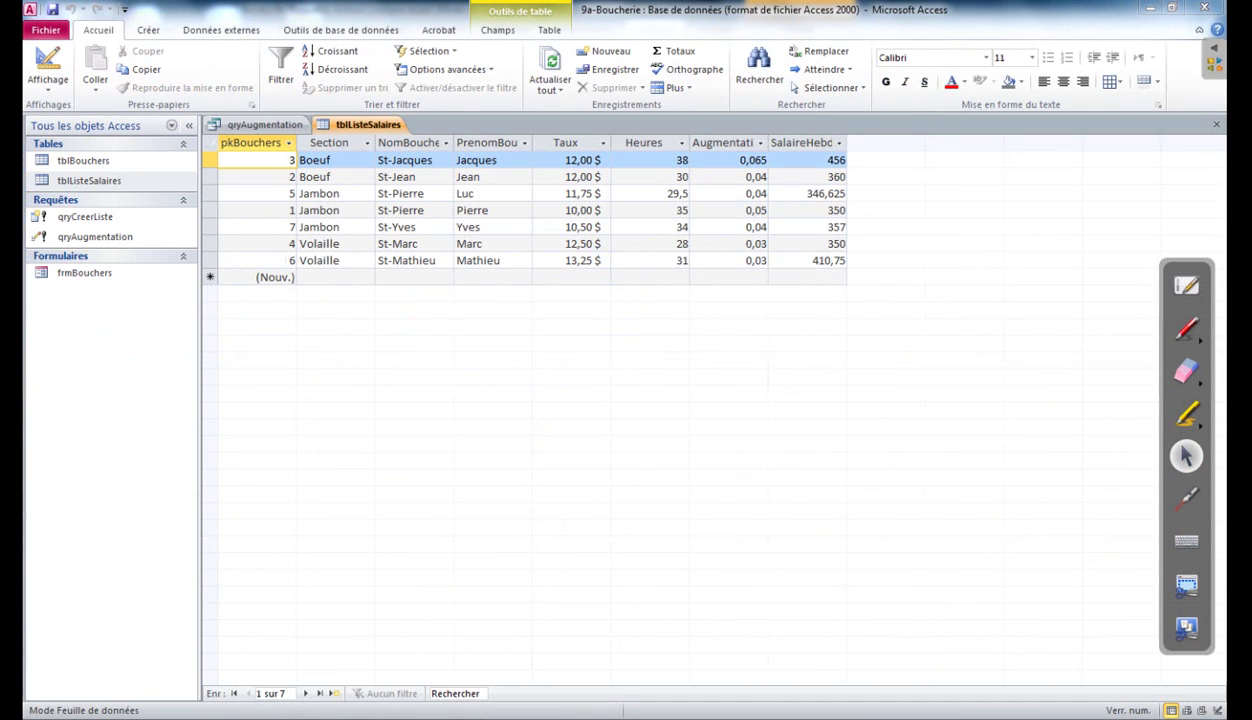
{"action": "left_click", "coordinate": [1186, 329]}
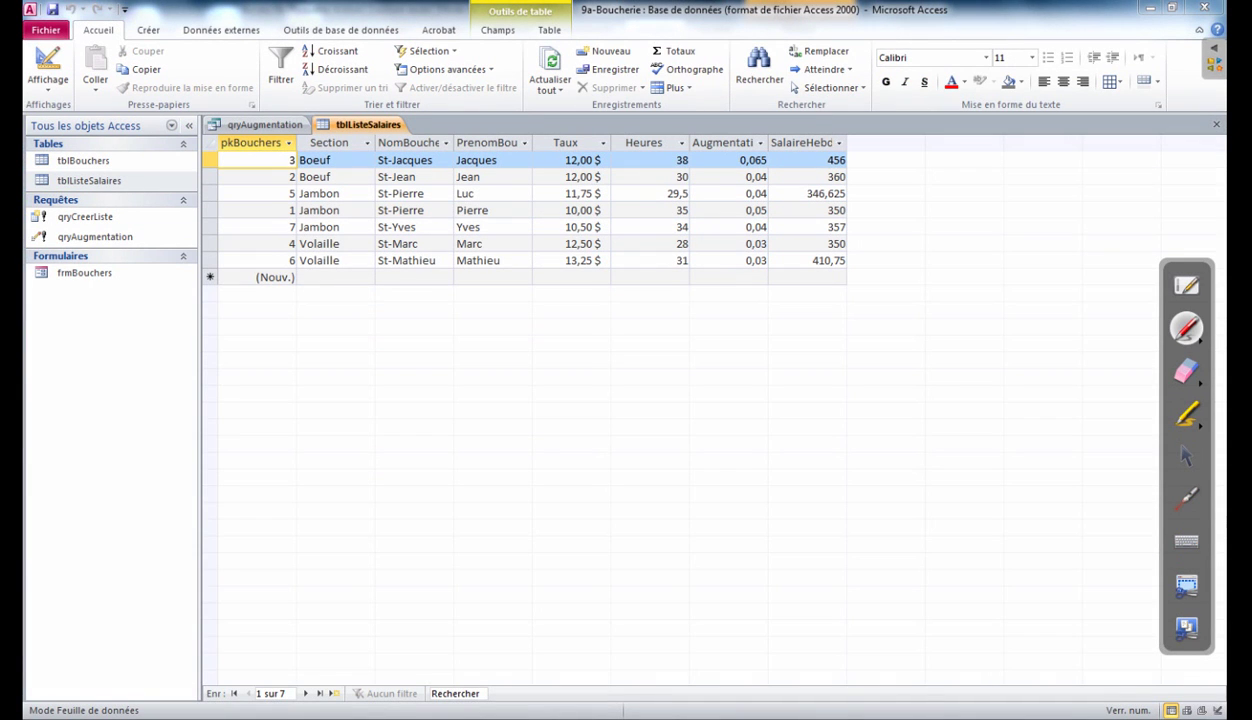
{"action": "left_click_drag", "start_coordinate": [990, 157], "coordinate": [995, 207]}
{"action": "mouse_move", "coordinate": [1035, 158]}
{"action": "left_mouse_down"}
{"action": "mouse_move", "coordinate": [1010, 200]}
{"action": "mouse_move", "coordinate": [1075, 190]}
{"action": "left_mouse_up"}
{"action": "mouse_move", "coordinate": [1012, 242]}
{"action": "left_mouse_down"}
{"action": "mouse_move", "coordinate": [1030, 256]}
{"action": "mouse_move", "coordinate": [1012, 276]}
{"action": "left_mouse_up"}
{"action": "mouse_move", "coordinate": [1058, 238]}
{"action": "left_mouse_down"}
{"action": "mouse_move", "coordinate": [1045, 268]}
{"action": "mouse_move", "coordinate": [1060, 262]}
{"action": "left_mouse_up"}
{"action": "mouse_move", "coordinate": [1085, 248]}
{"action": "left_mouse_down"}
{"action": "mouse_move", "coordinate": [1070, 270]}
{"action": "mouse_move", "coordinate": [1085, 248]}
{"action": "left_mouse_up"}
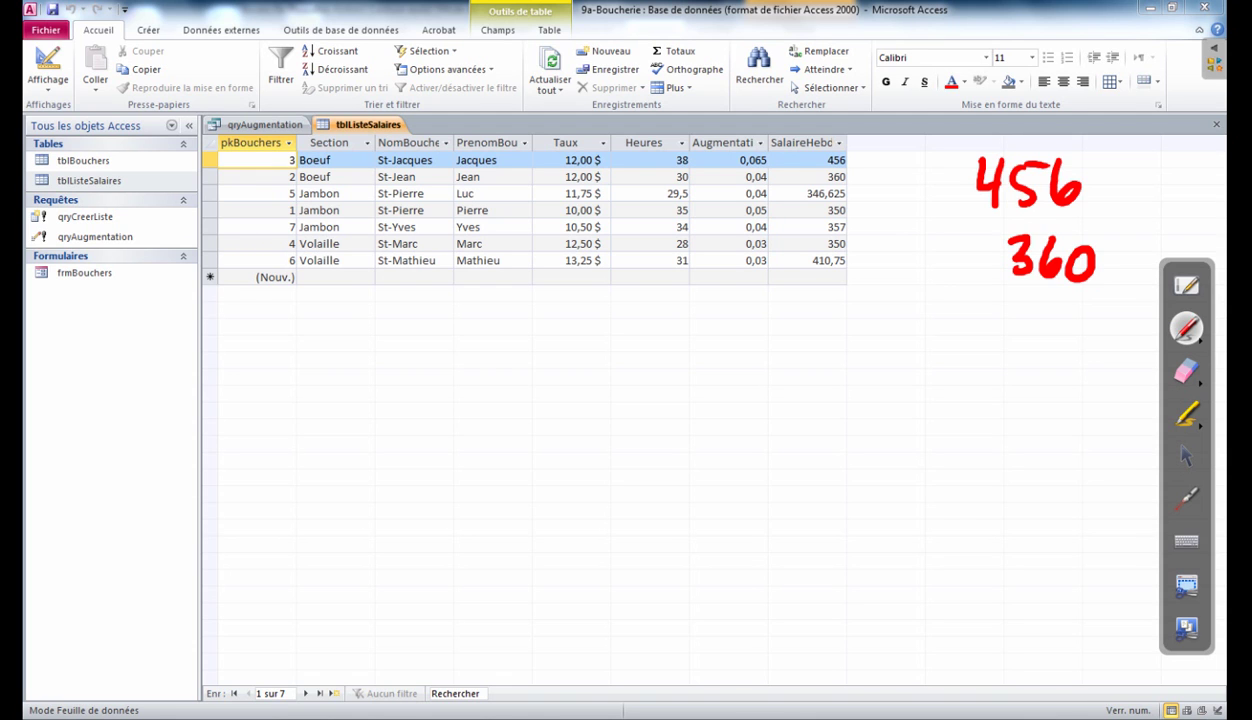
{"action": "left_click", "coordinate": [1186, 456]}
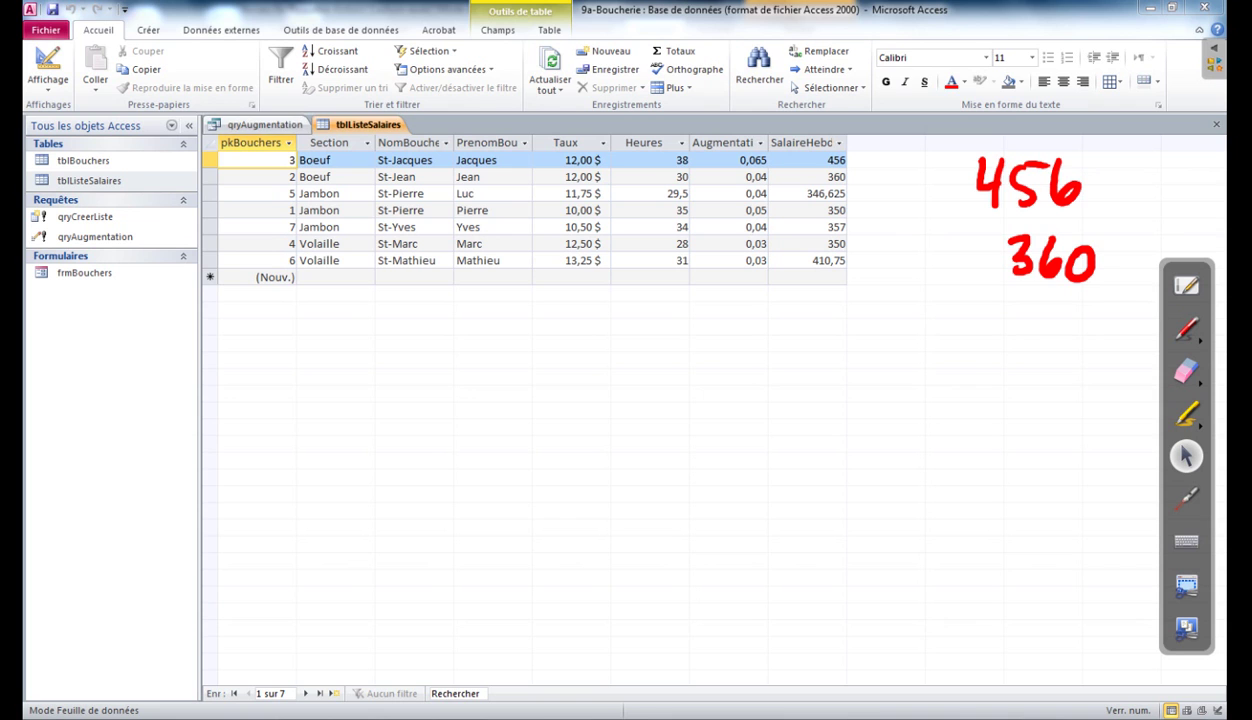
- Run qryAugmentation, accept the record update, and return to the tblListeSalaires datasheet to compare the weekly salaries
{"action": "left_click", "coordinate": [264, 125]}
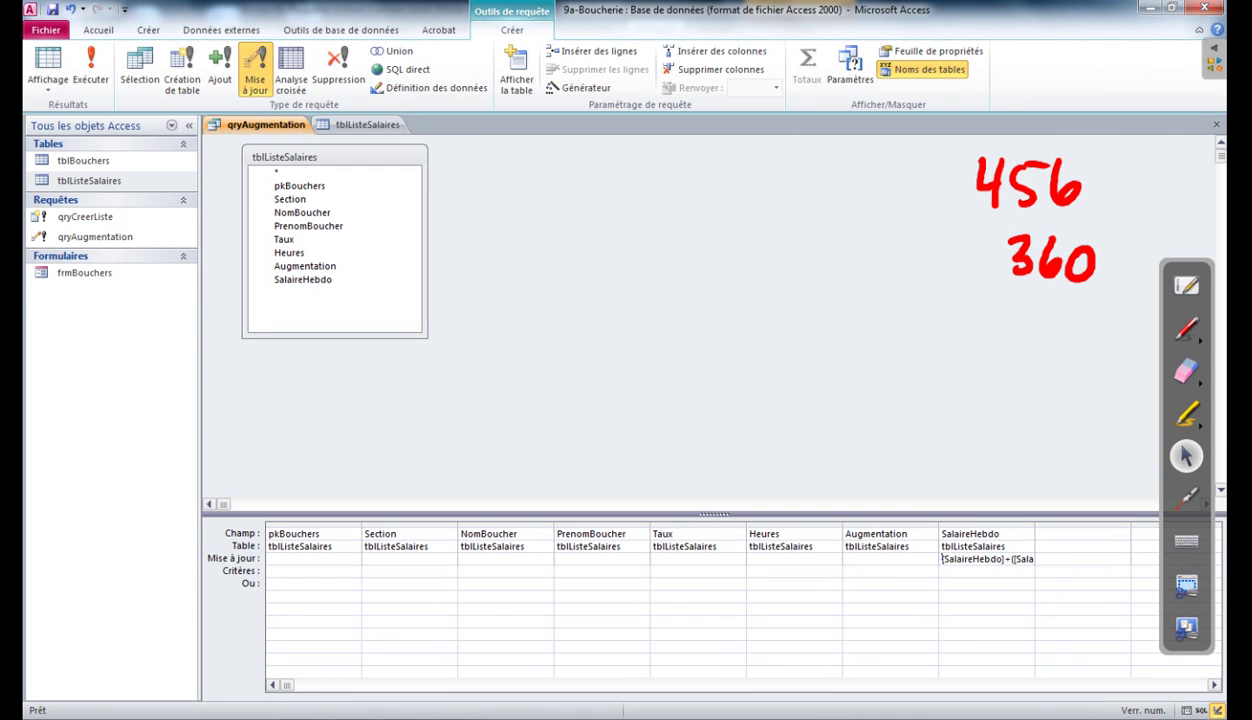
{"action": "left_click", "coordinate": [90, 72]}
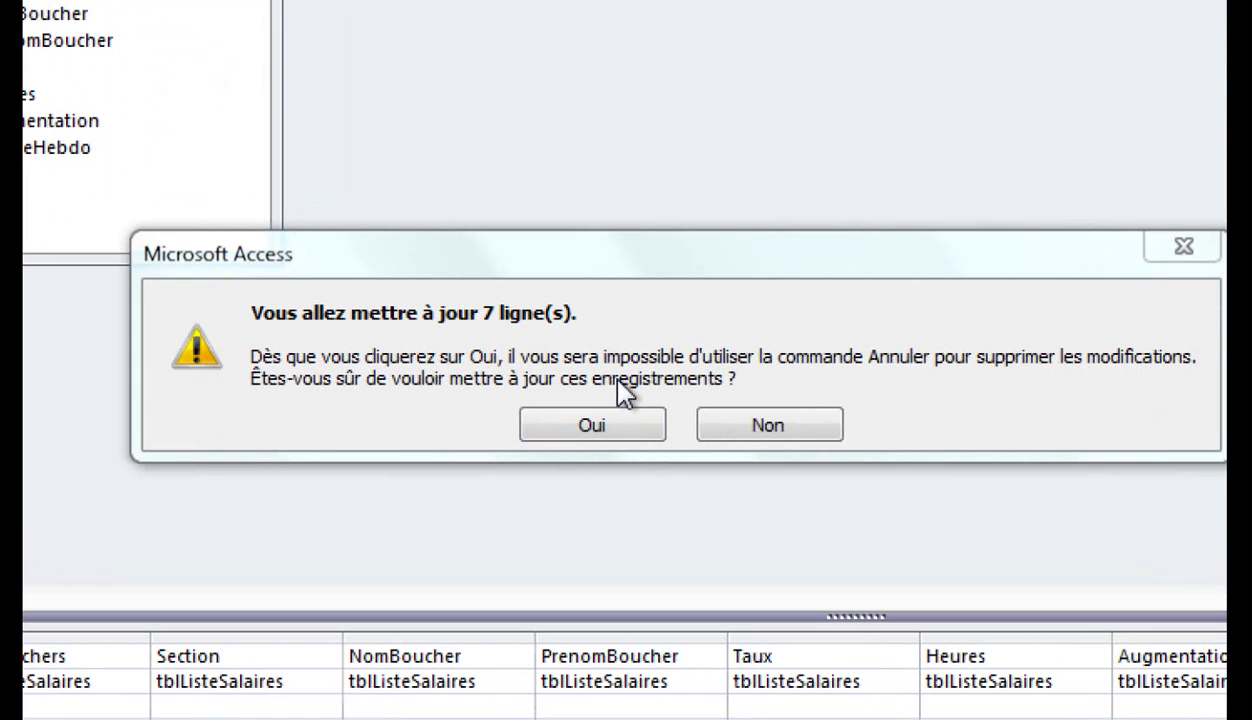
{"action": "left_click", "coordinate": [611, 424]}
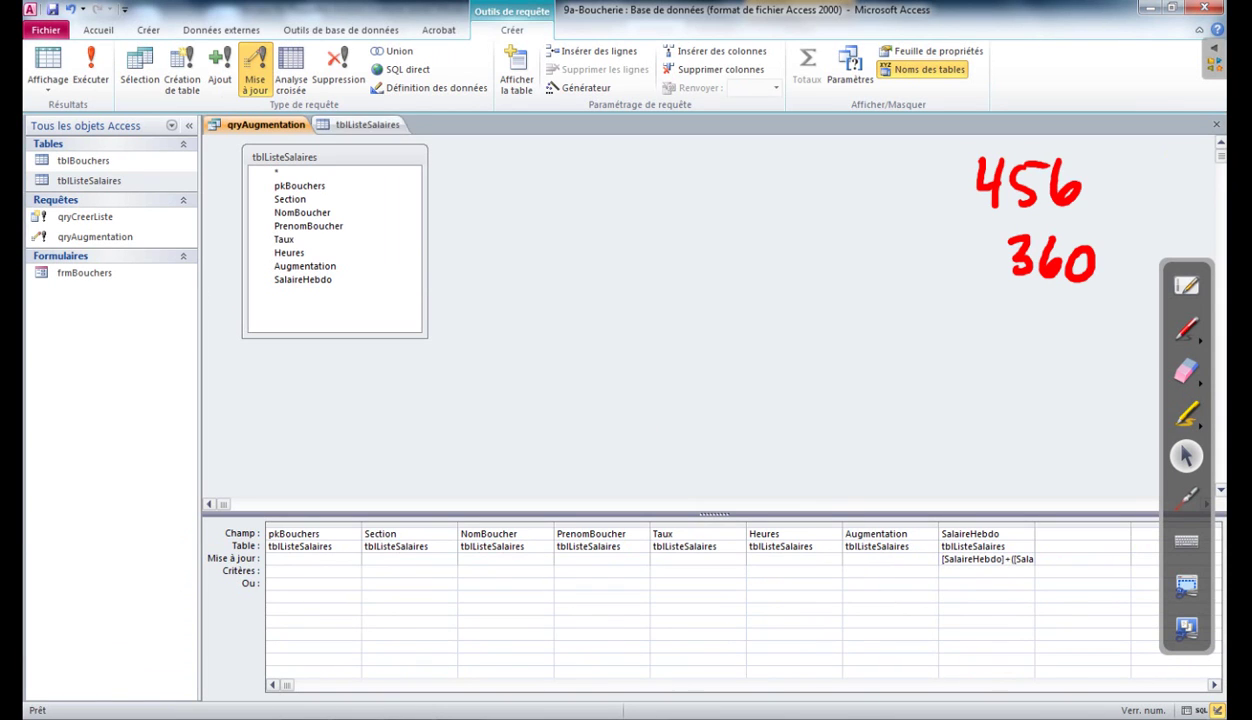
{"action": "left_click", "coordinate": [367, 124]}
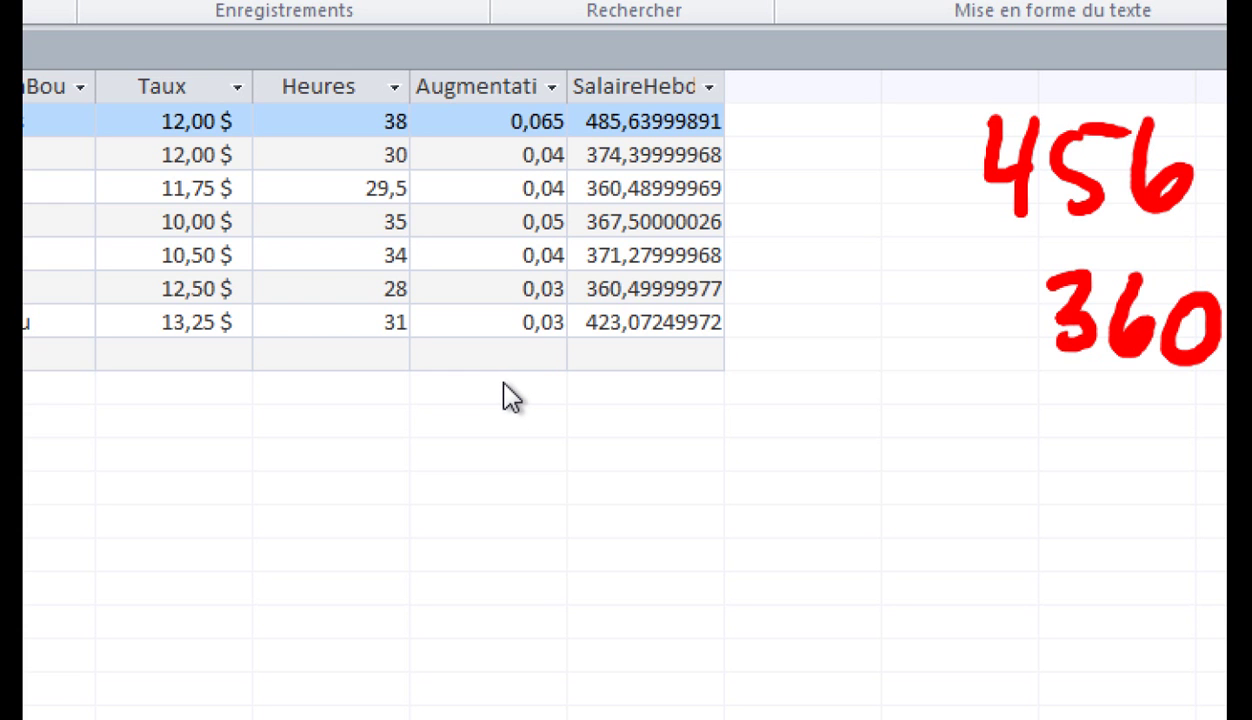
{"action": "key", "text": "ctrl"}
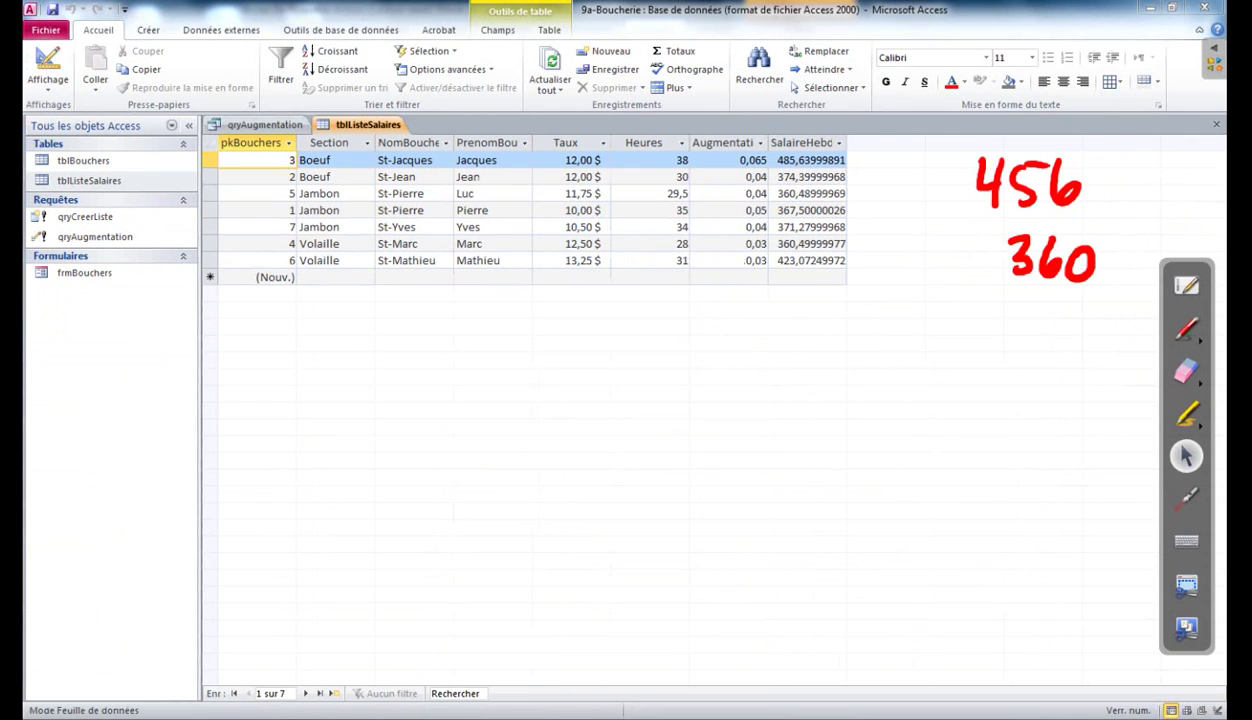
- Erase the red handwritten salaries 456 and 360, and close the tblListeSalaires datasheet
{"action": "left_click", "coordinate": [1186, 371]}
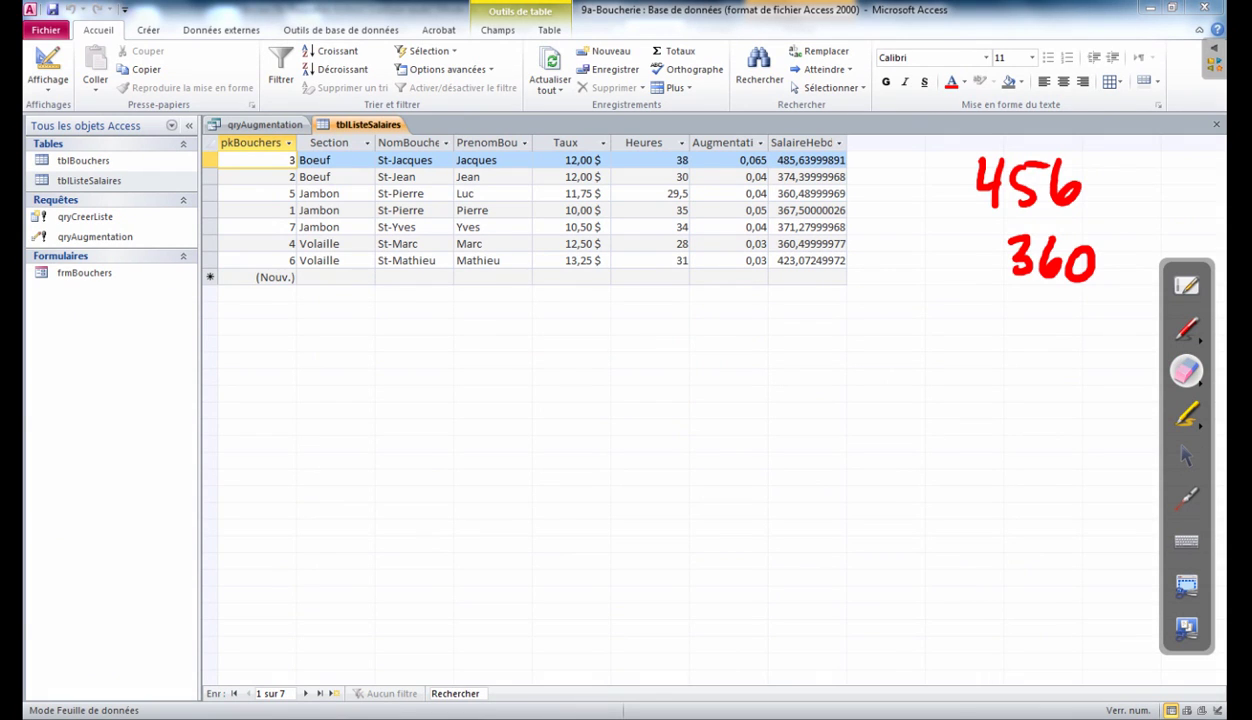
{"action": "mouse_move", "coordinate": [985, 180]}
{"action": "left_mouse_down"}
{"action": "mouse_move", "coordinate": [1006, 182]}
{"action": "mouse_move", "coordinate": [1012, 243]}
{"action": "left_mouse_up"}
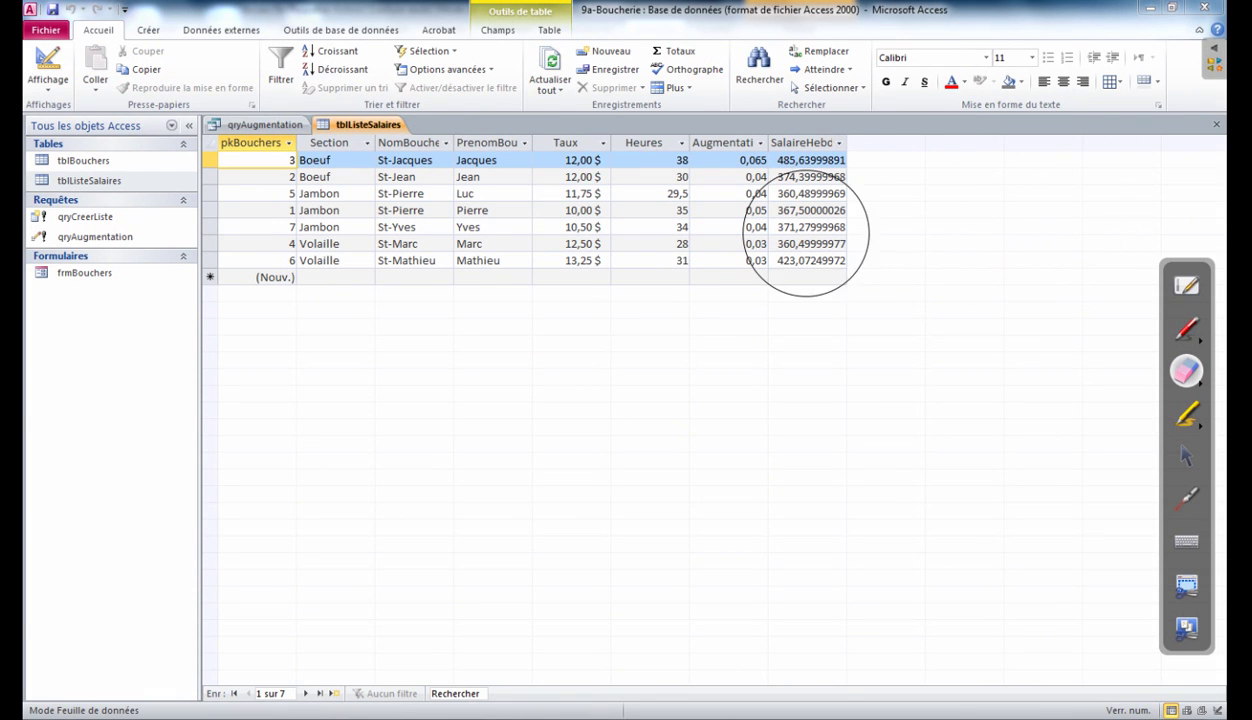
{"action": "left_click", "coordinate": [1186, 456]}
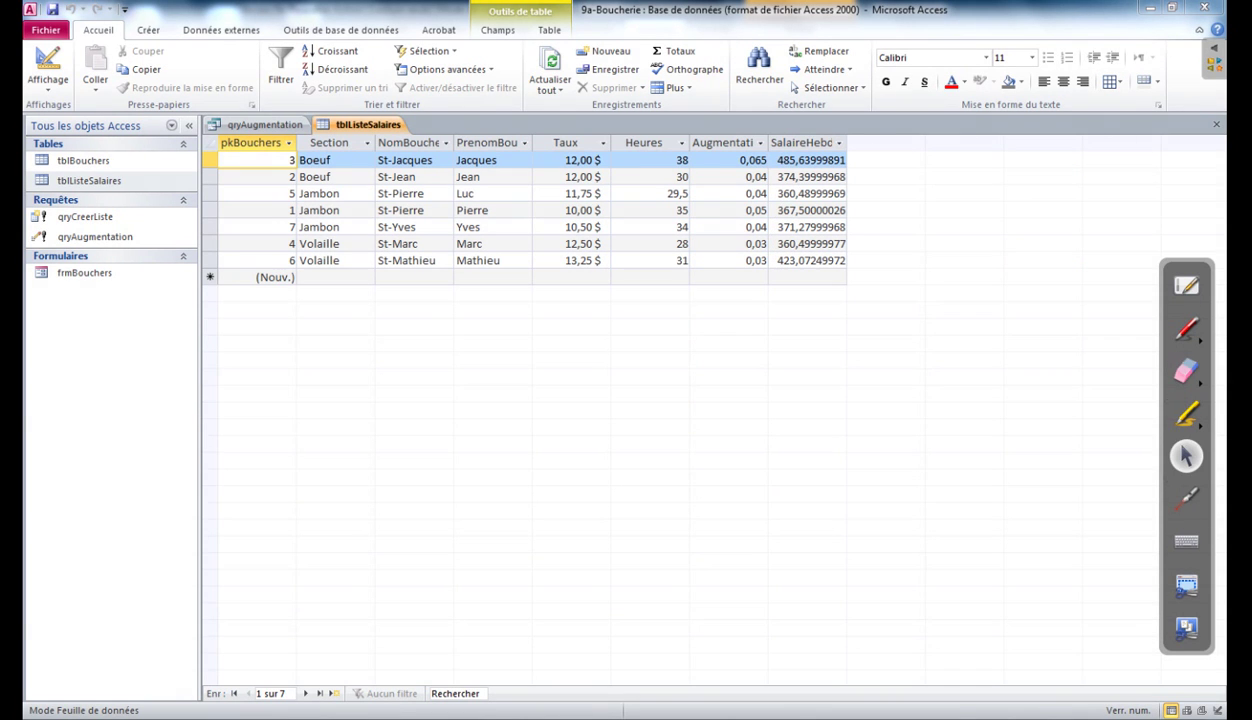
{"action": "left_click", "coordinate": [1216, 124]}
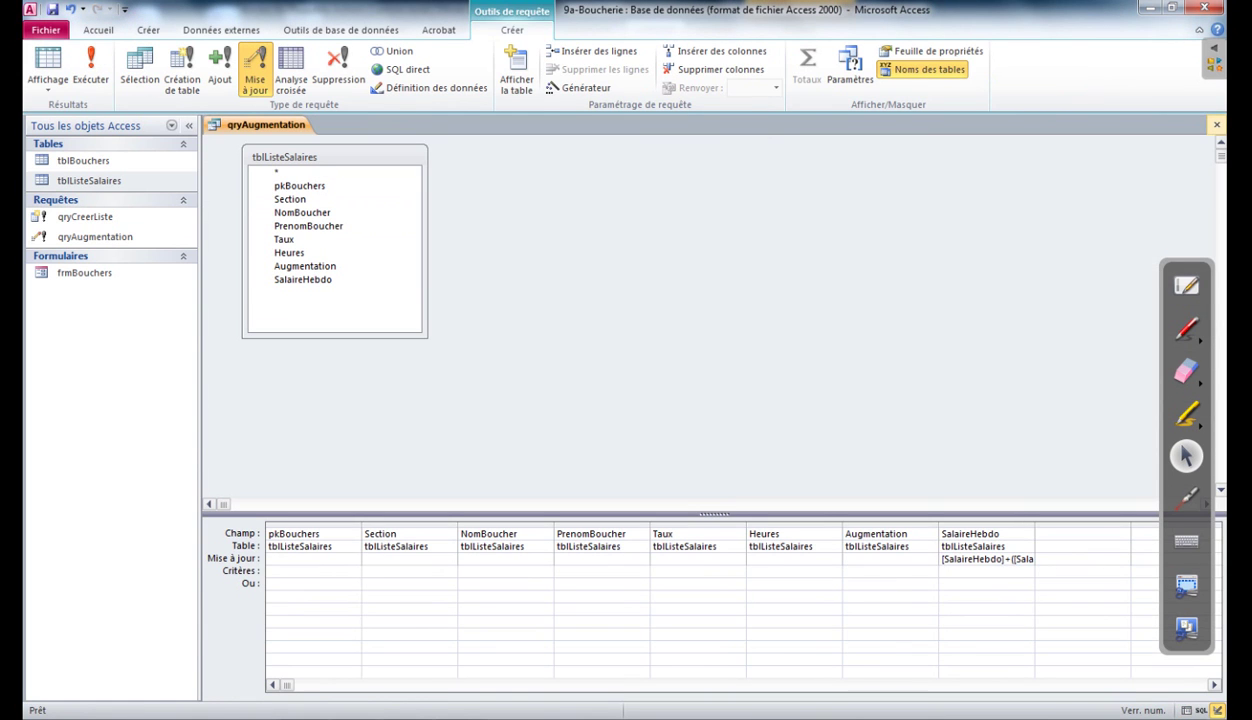
- Switch to Word and correct the spelling to "suppression" in the first line of instruction 5
{"action": "key", "text": "alt+Tab"}
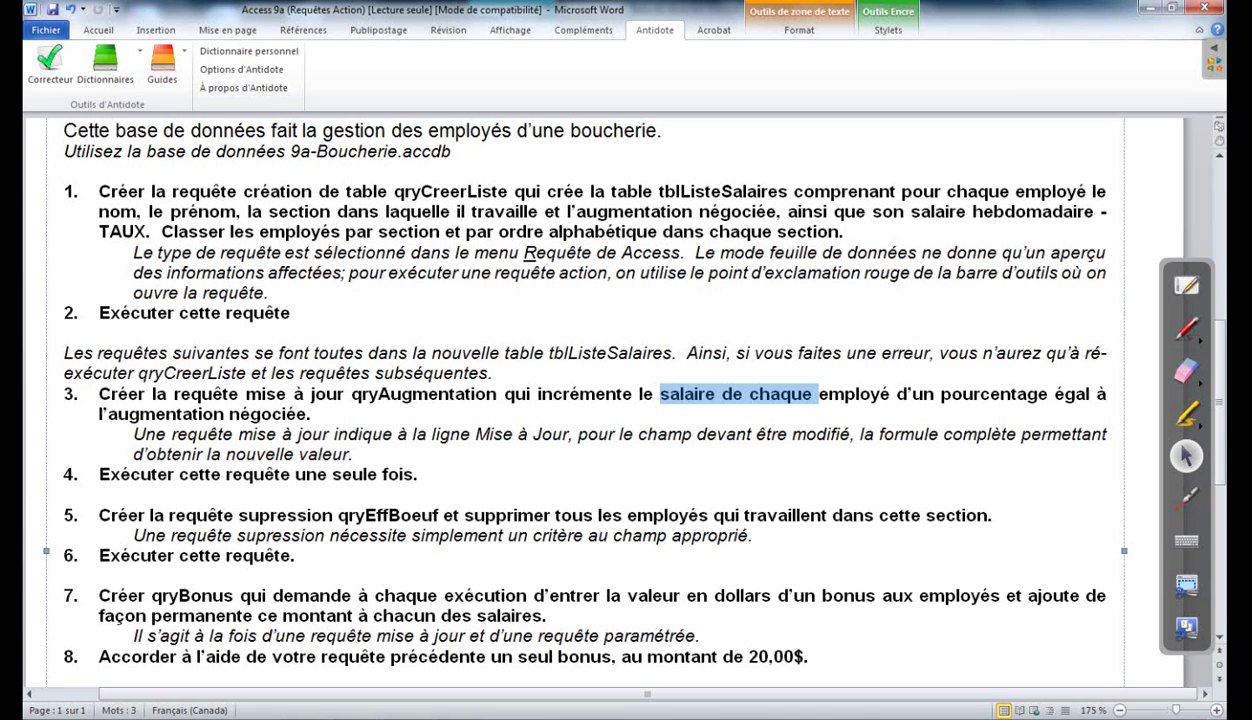
{"action": "left_click", "coordinate": [264, 515]}
{"action": "type", "text": "p"}
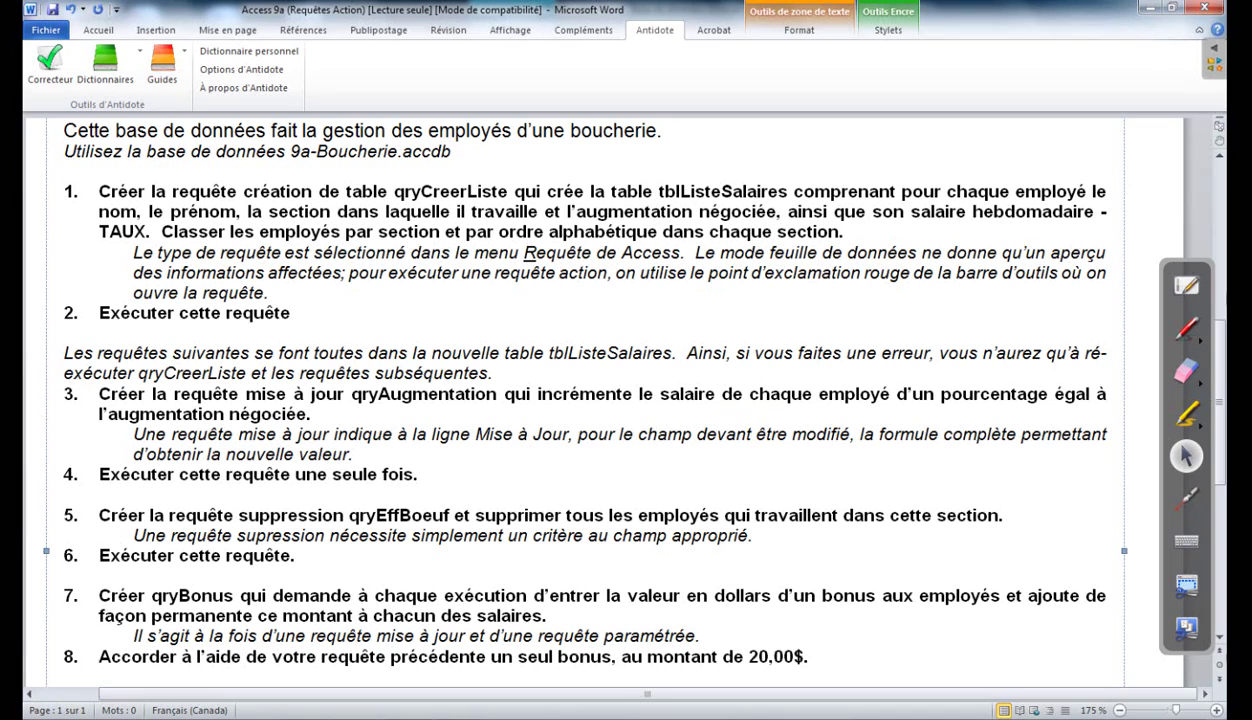
- Highlight the query name qryEffBoeuf in instruction 5, read the following instructions, and return to Access
{"action": "left_click_drag", "start_coordinate": [349, 515], "coordinate": [453, 515]}
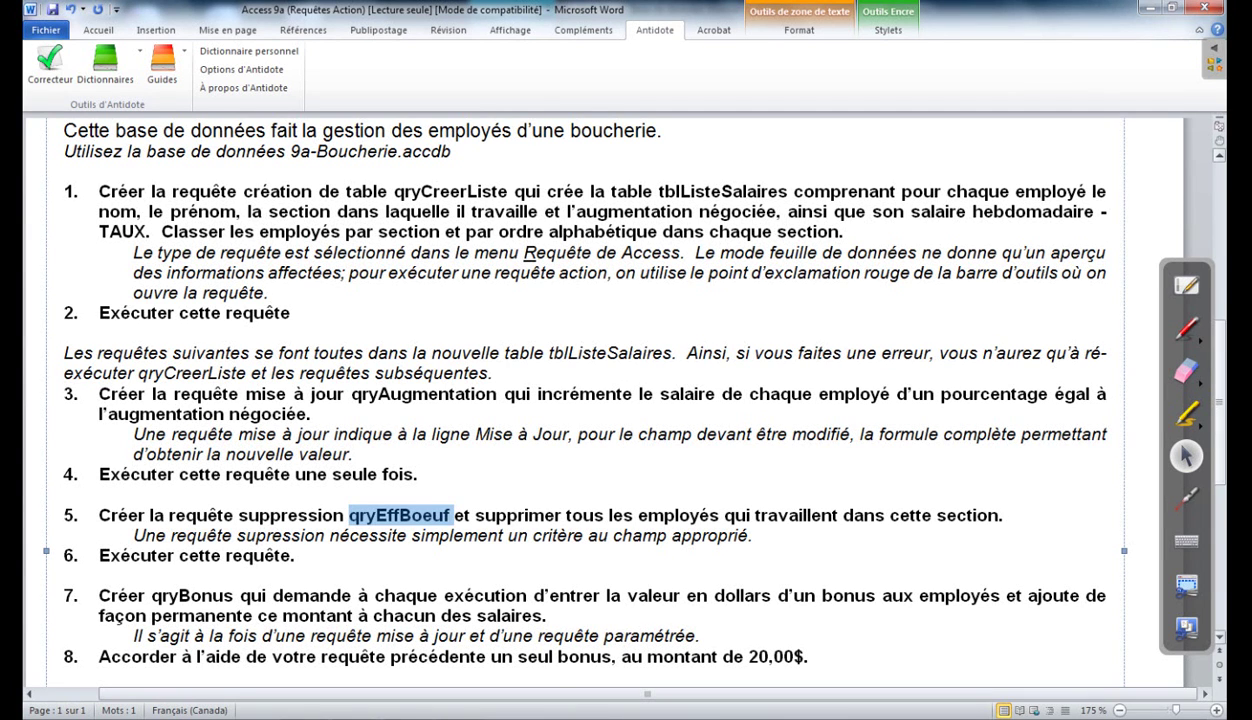
{"action": "scroll", "coordinate": [621, 396], "scroll_direction": "down", "scroll_amount": 3}
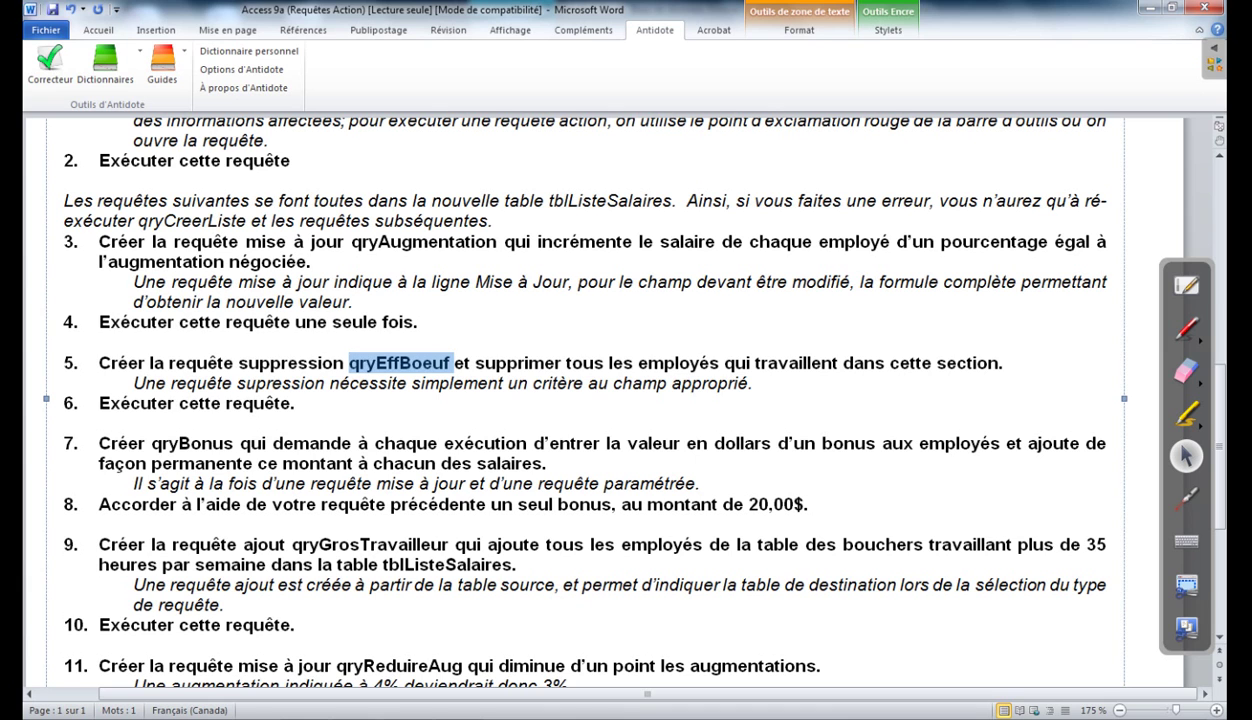
{"action": "key", "text": "alt+Tab"}
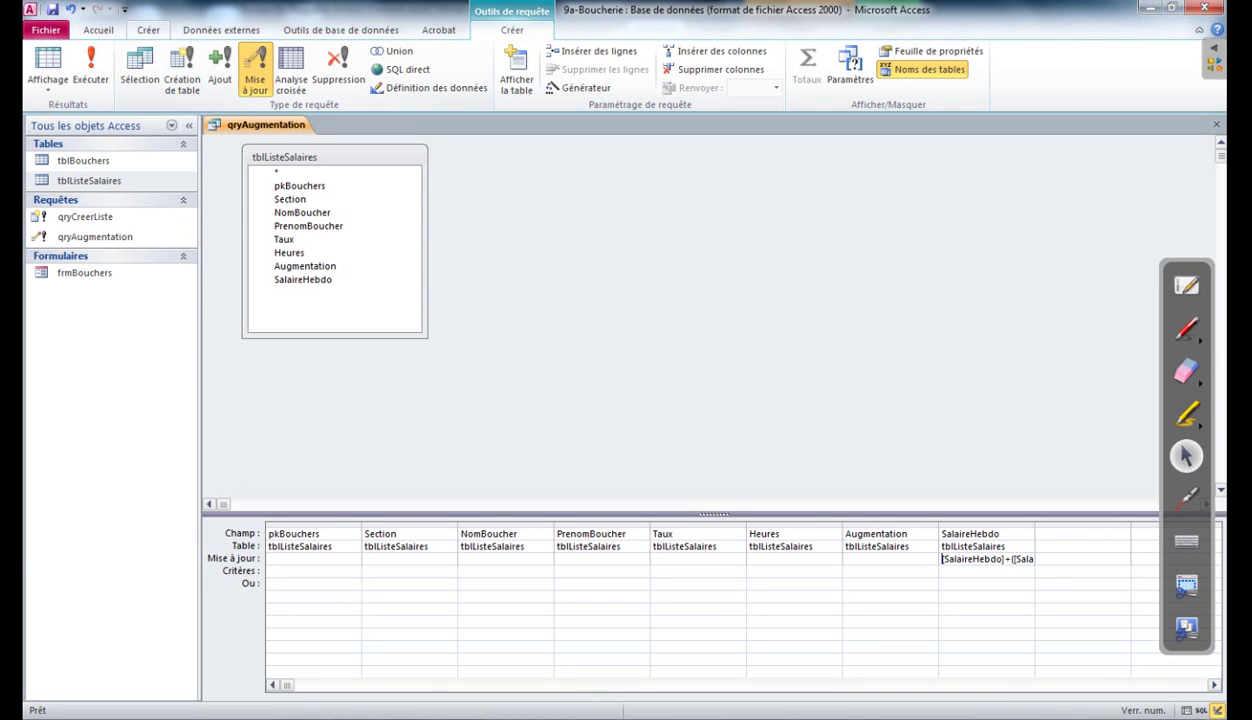
- Create a new query in design view based on tblListeSalaires, and enlarge its field list to show every field
{"action": "left_click", "coordinate": [148, 30]}
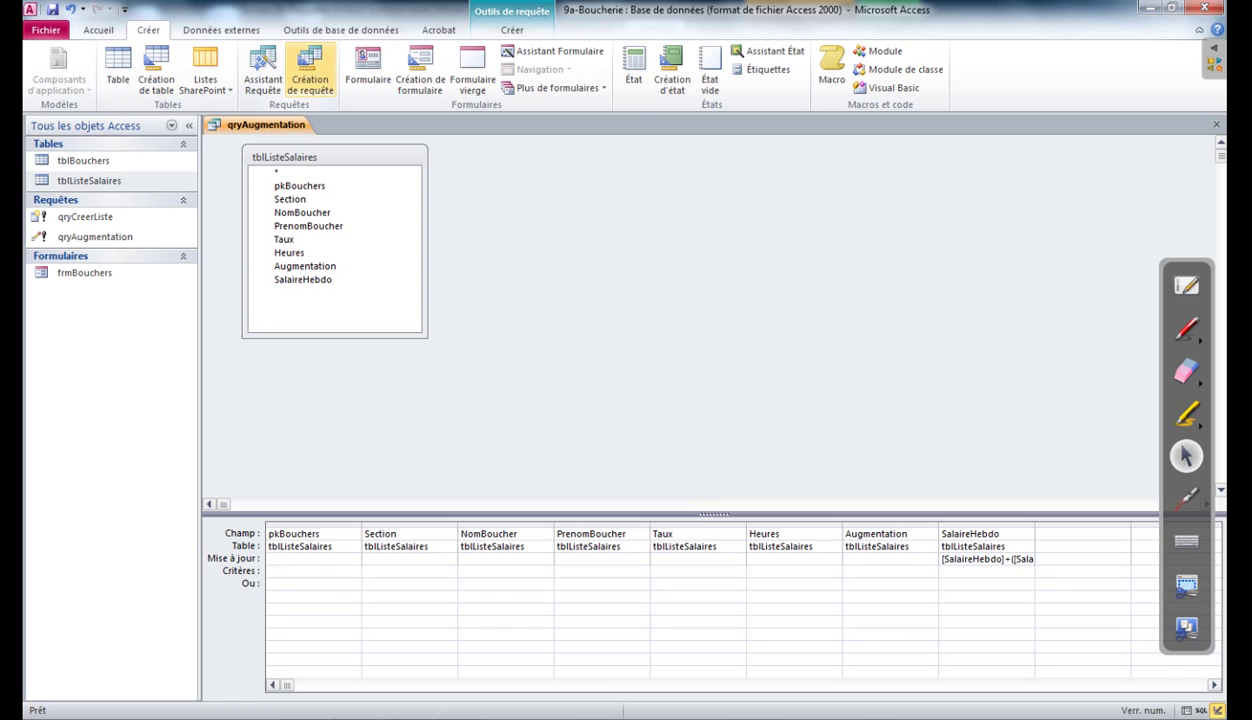
{"action": "left_click", "coordinate": [310, 80]}
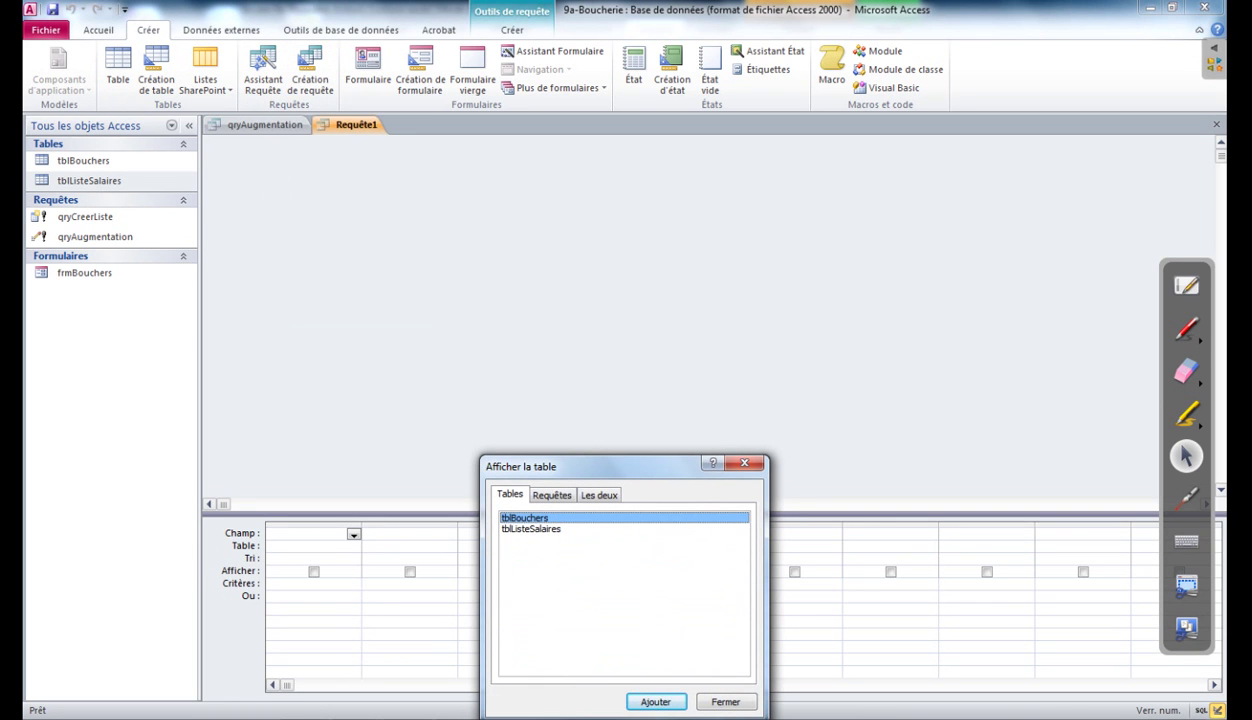
{"action": "left_click", "coordinate": [532, 529]}
{"action": "left_click", "coordinate": [655, 702]}
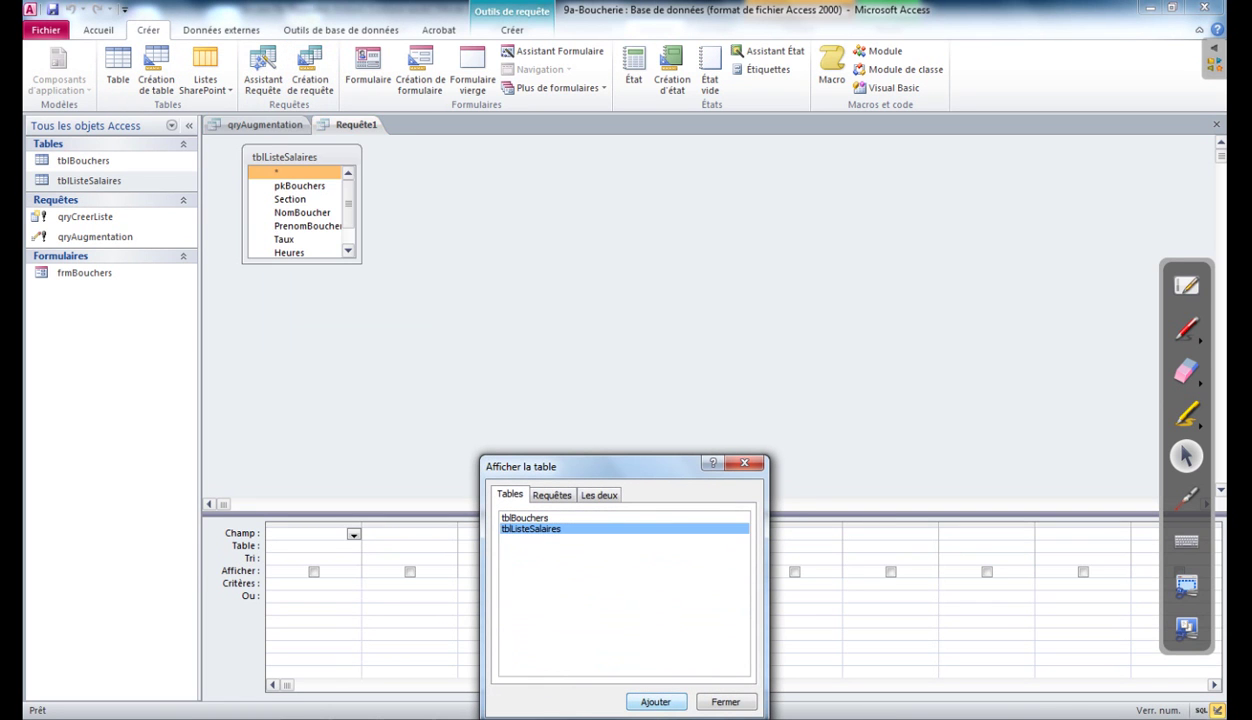
{"action": "left_click", "coordinate": [726, 702]}
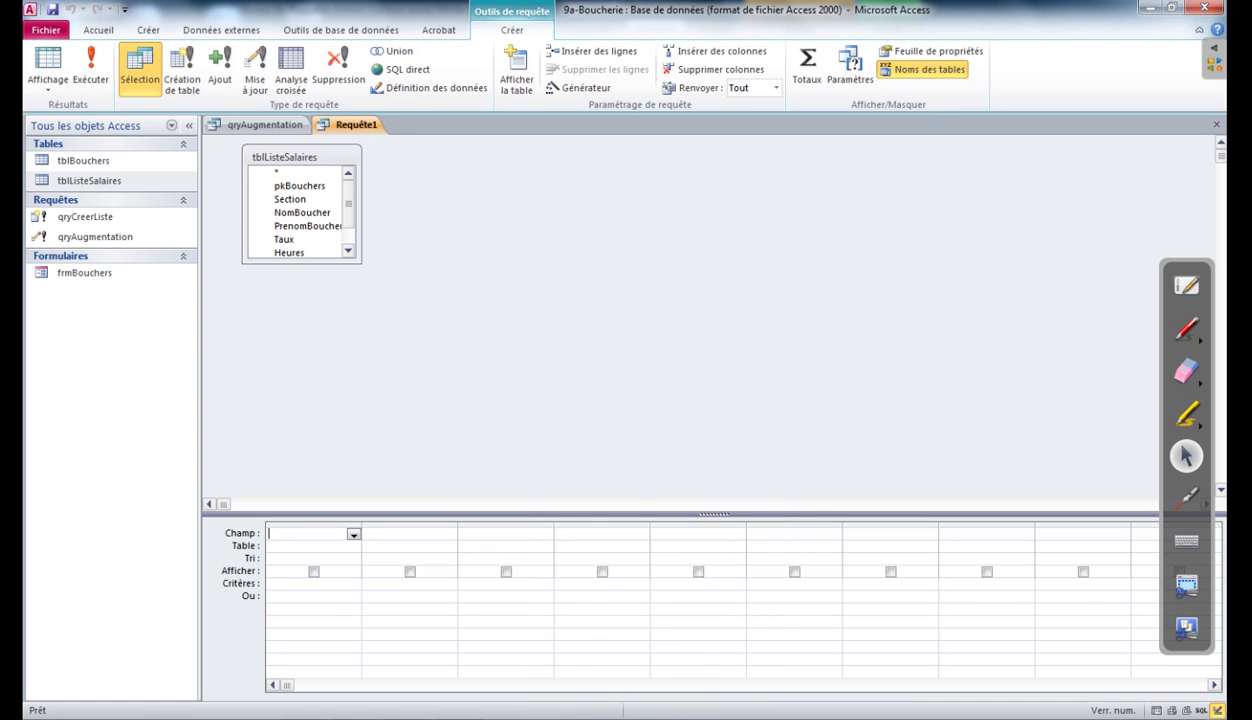
{"action": "left_click_drag", "start_coordinate": [361, 263], "coordinate": [381, 314]}
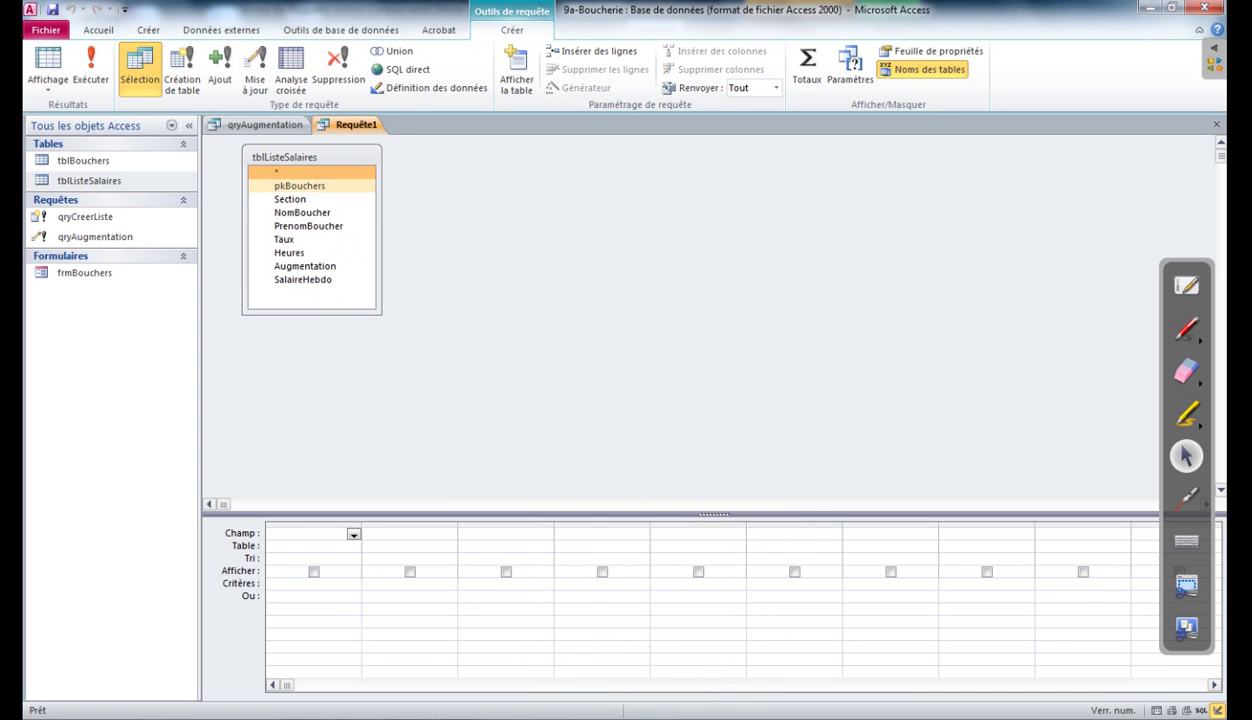
- Add all tblListeSalaires fields, from pkBouchers through SalaireHebdo, to the query's design grid in order
{"action": "double_click", "coordinate": [299, 185]}
{"action": "double_click", "coordinate": [290, 199]}
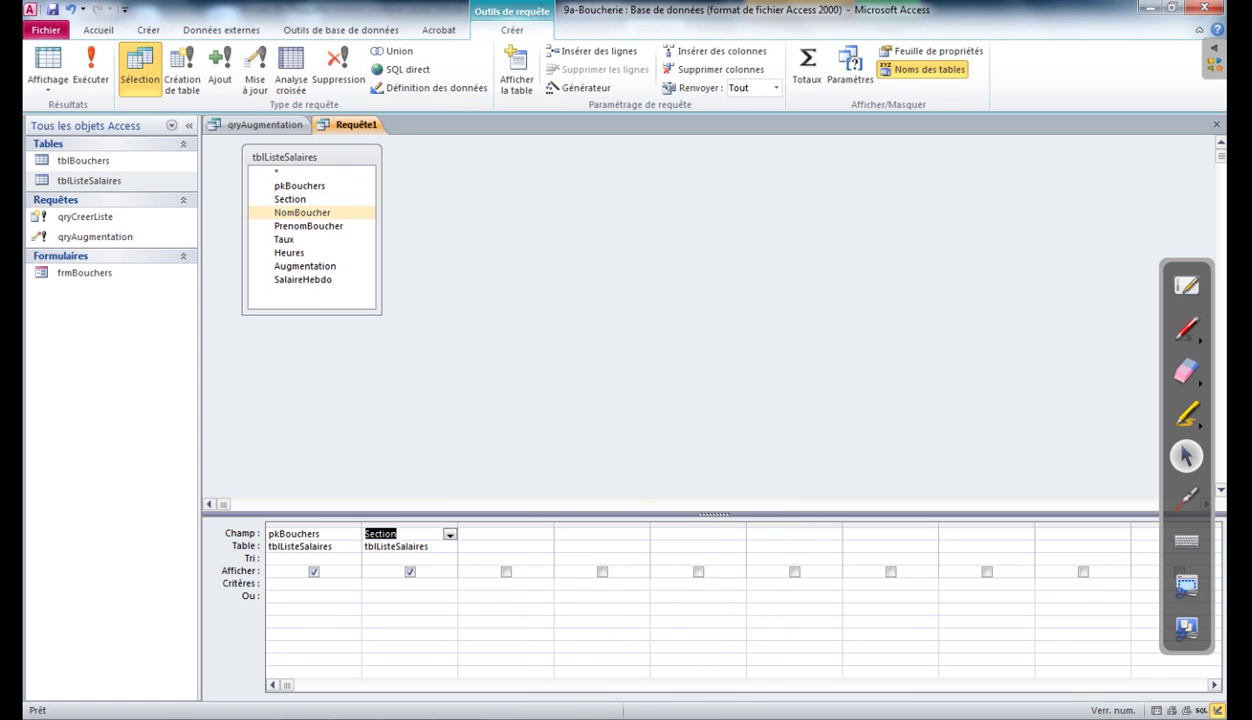
{"action": "double_click", "coordinate": [302, 212]}
{"action": "double_click", "coordinate": [308, 226]}
{"action": "double_click", "coordinate": [284, 240]}
{"action": "double_click", "coordinate": [289, 253]}
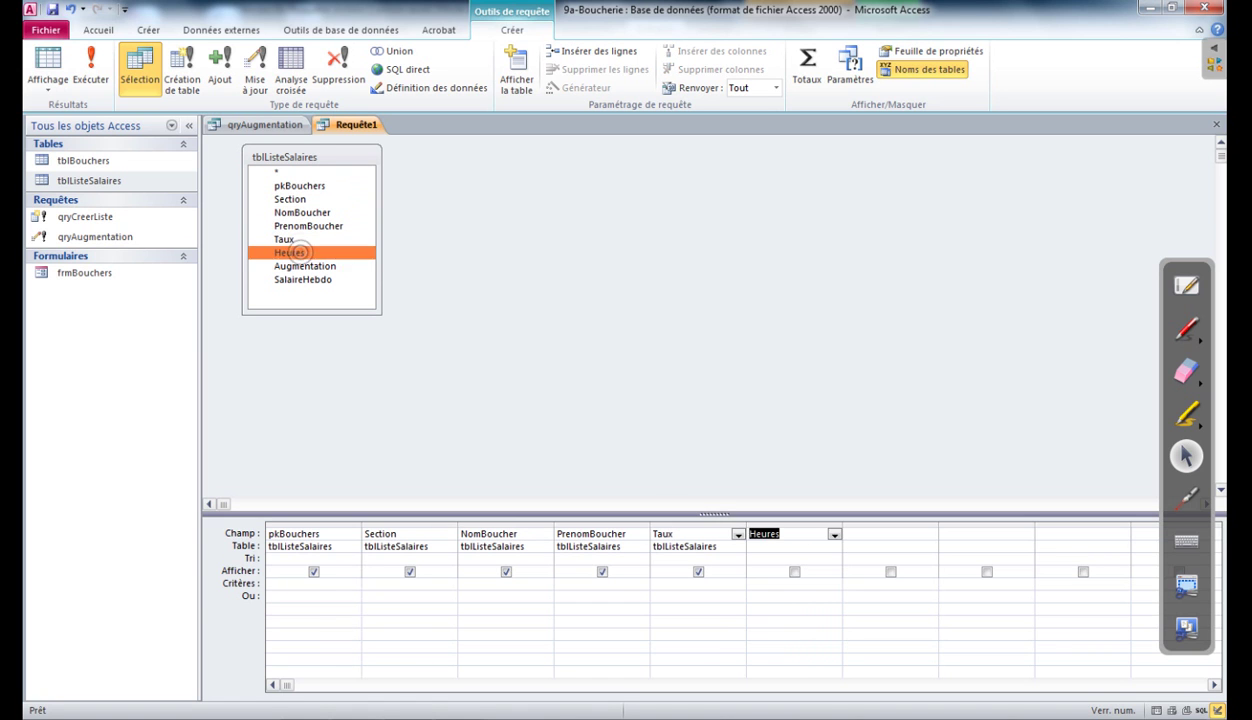
{"action": "double_click", "coordinate": [305, 266]}
{"action": "double_click", "coordinate": [303, 280]}
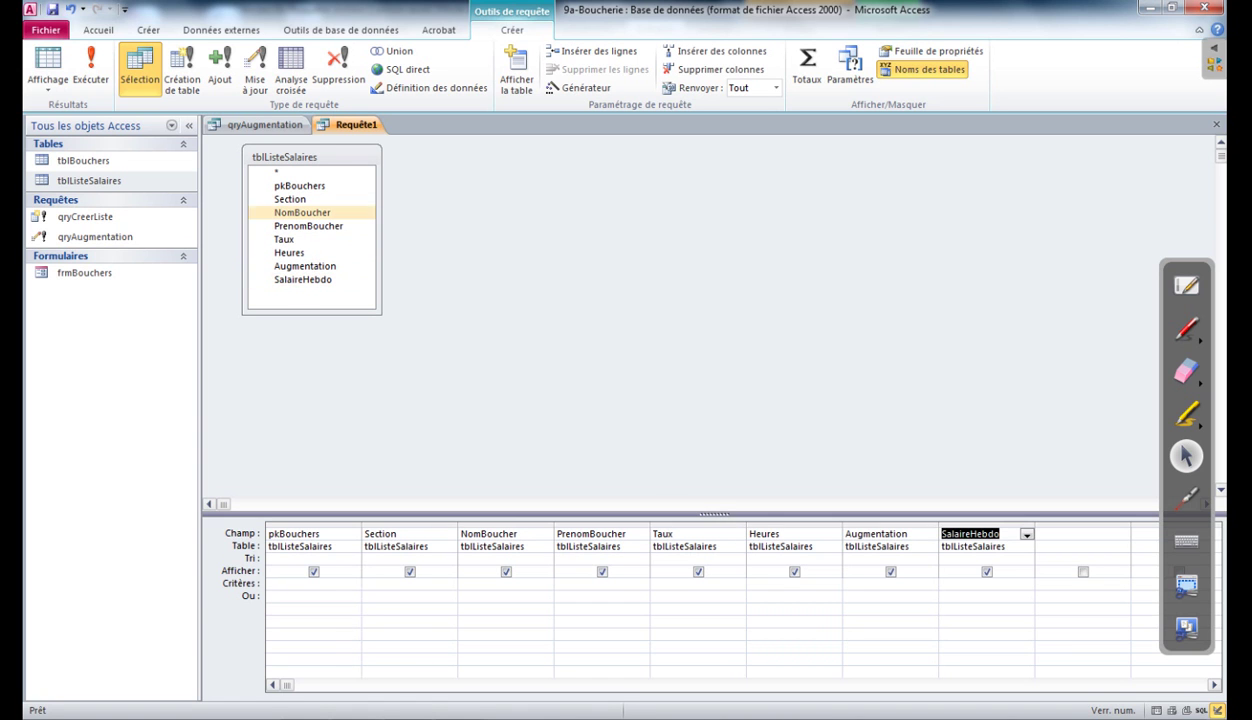
- Save the new query as qryEffBoeuf
{"action": "left_click", "coordinate": [52, 9]}
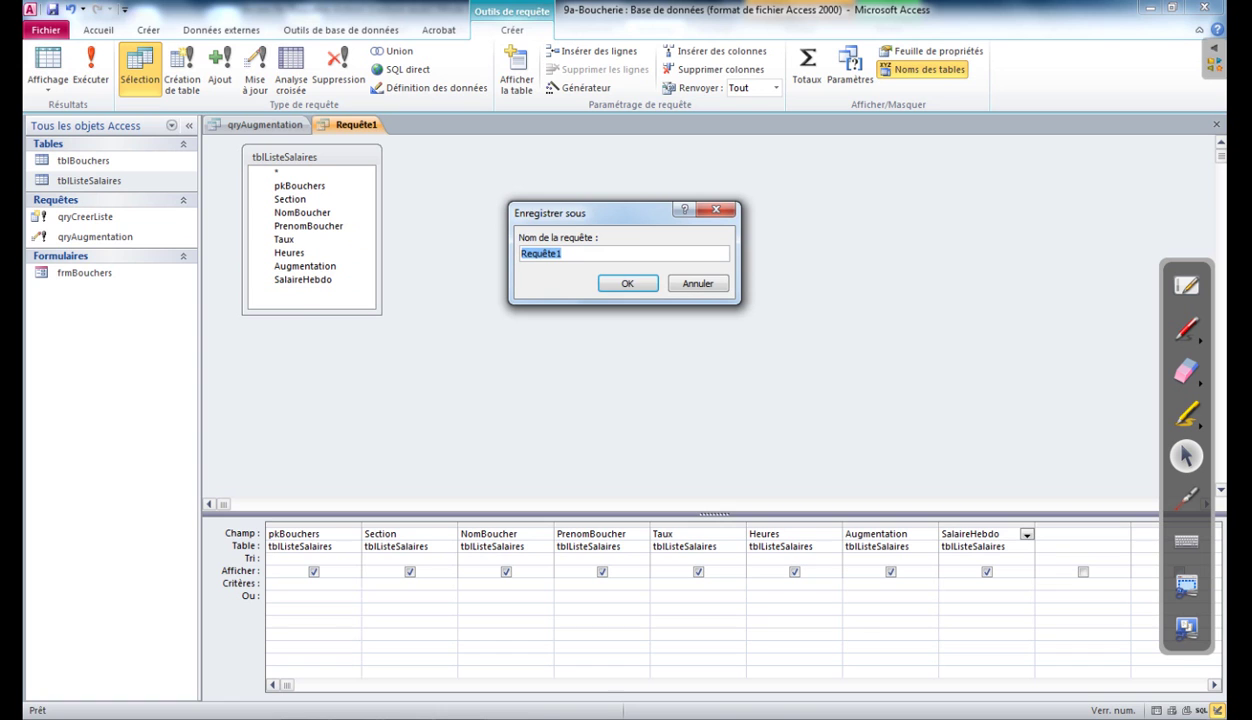
{"action": "type", "text": "qryEffBoeuf"}
{"action": "key", "text": "Return"}
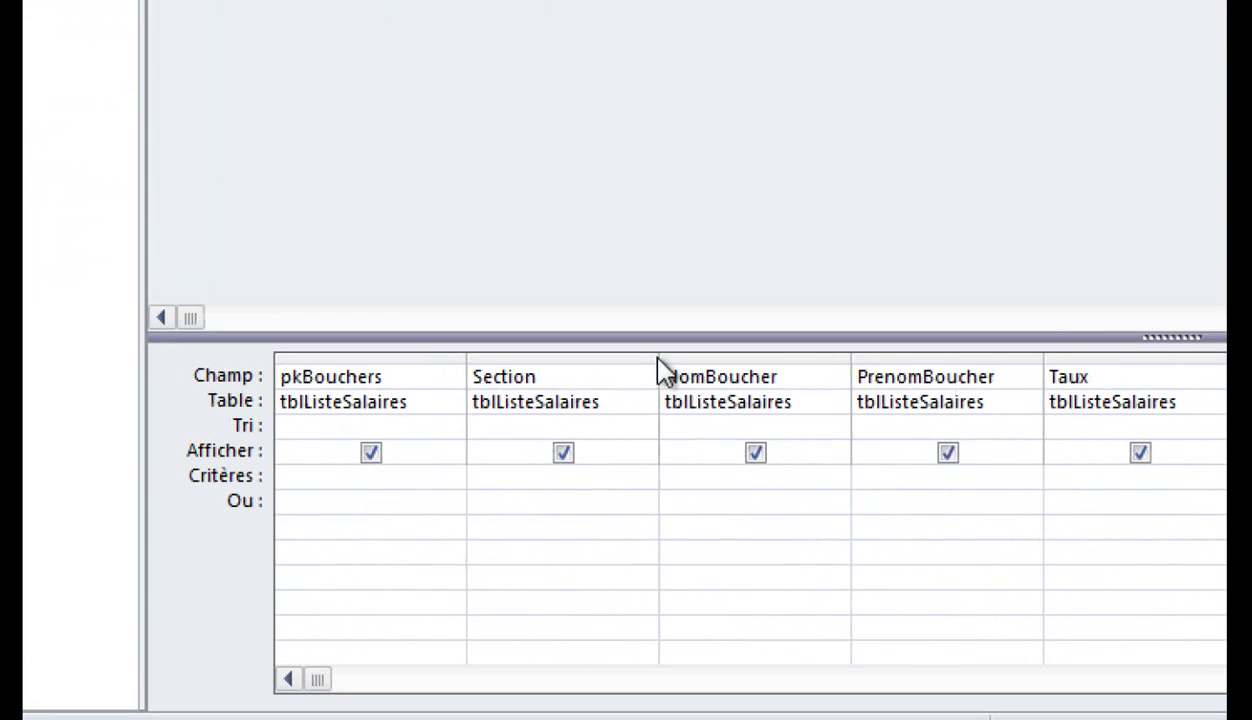
- Set the criterion for the Section field to "Boeuf"
{"action": "left_click", "coordinate": [608, 475]}
{"action": "type", "text": "Boeuf"}
{"action": "left_click", "coordinate": [588, 500]}
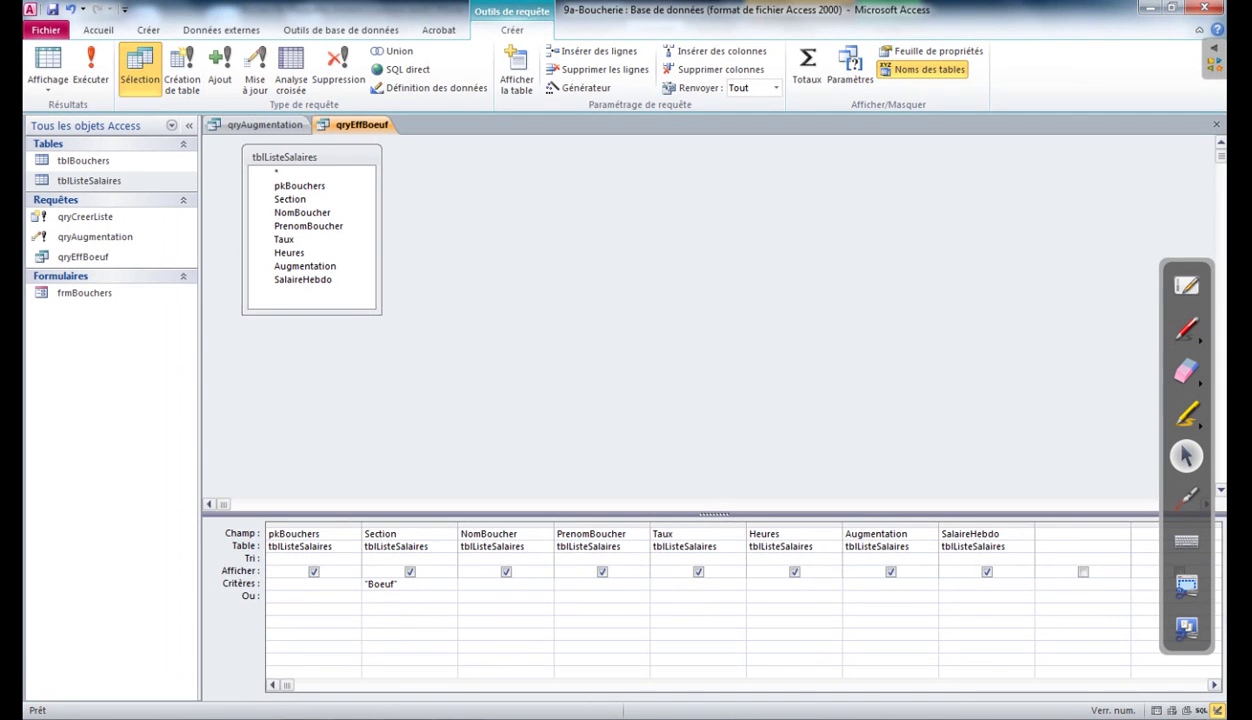
- Run qryEffBoeuf as a selection to preview its records, and convert it to a delete query in design view
{"action": "left_click", "coordinate": [90, 70]}
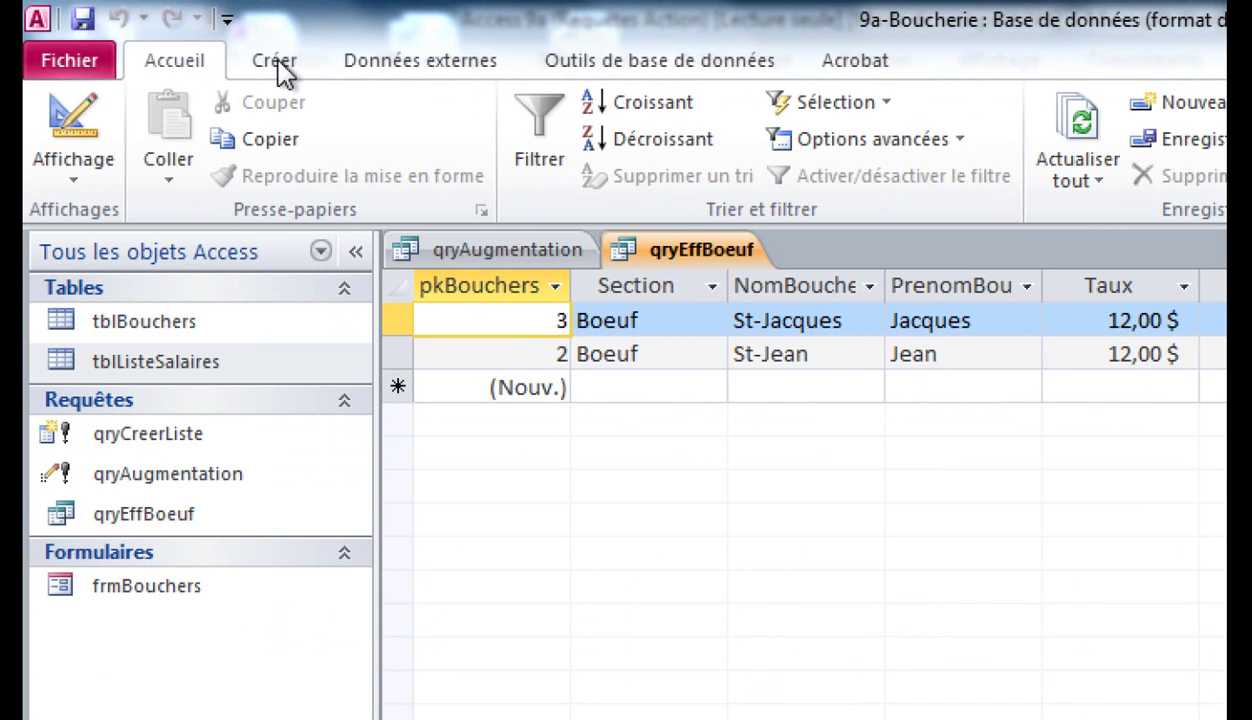
{"action": "left_click", "coordinate": [650, 248]}
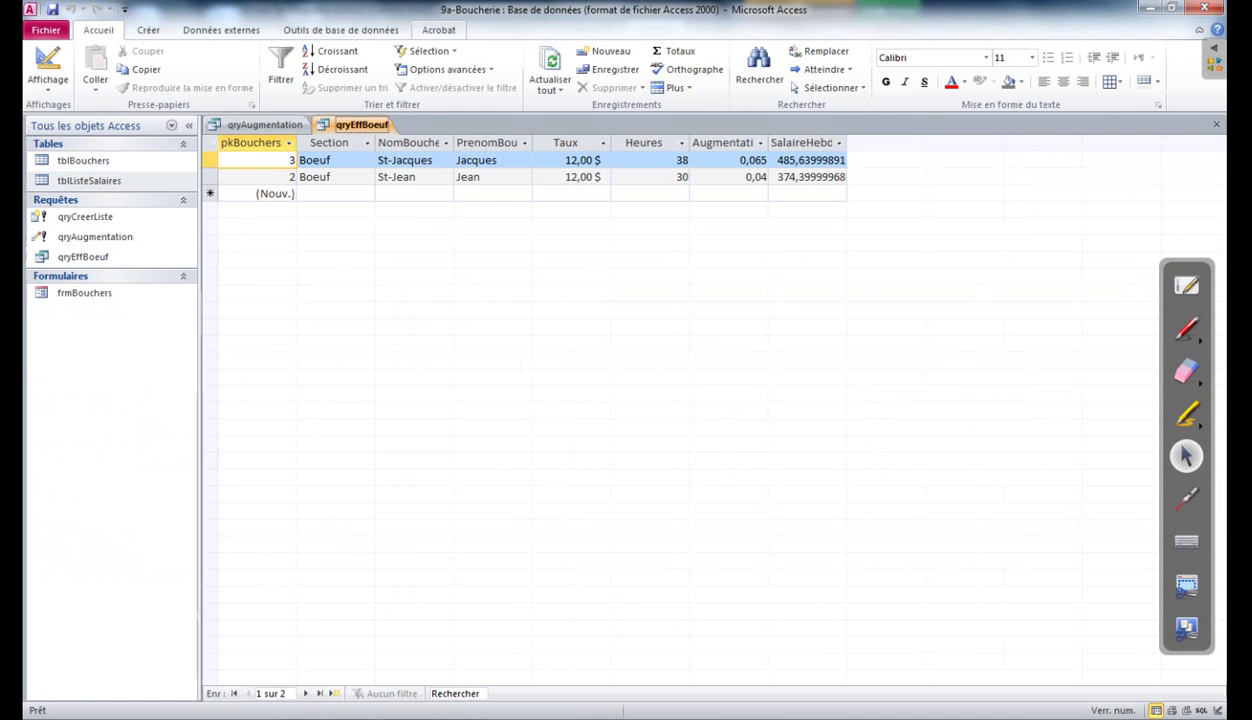
{"action": "left_click", "coordinate": [48, 85]}
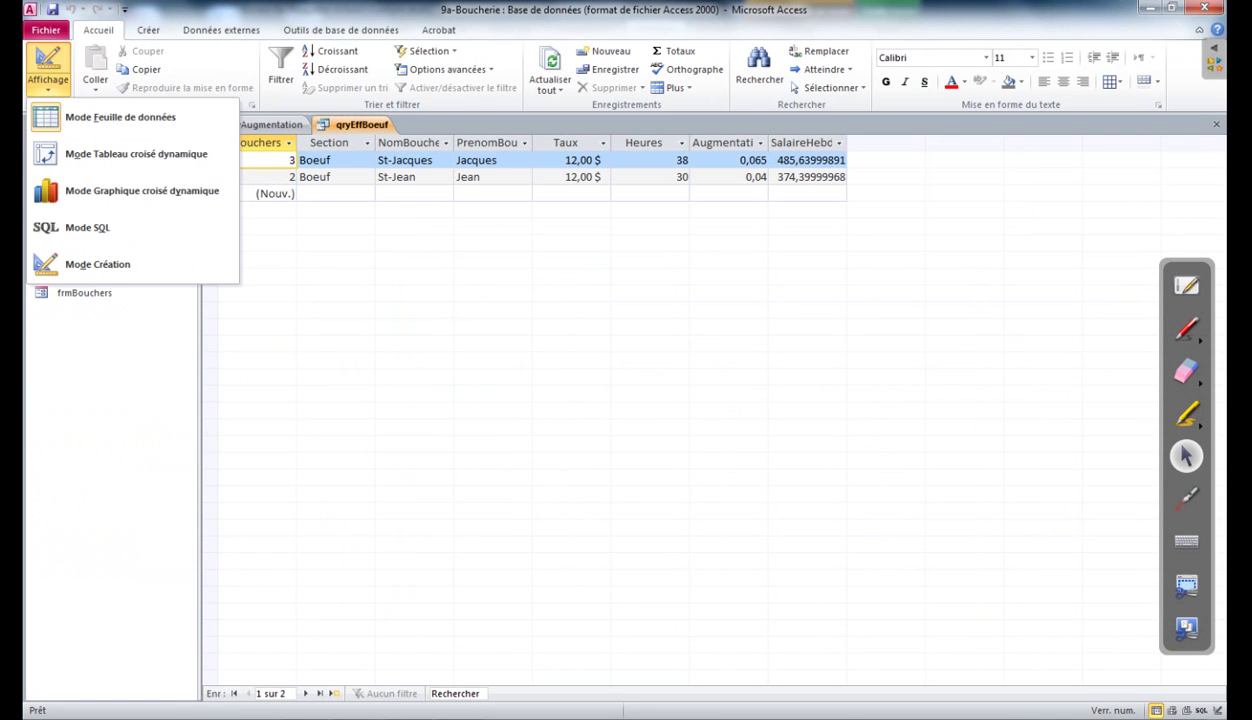
{"action": "left_click", "coordinate": [80, 259]}
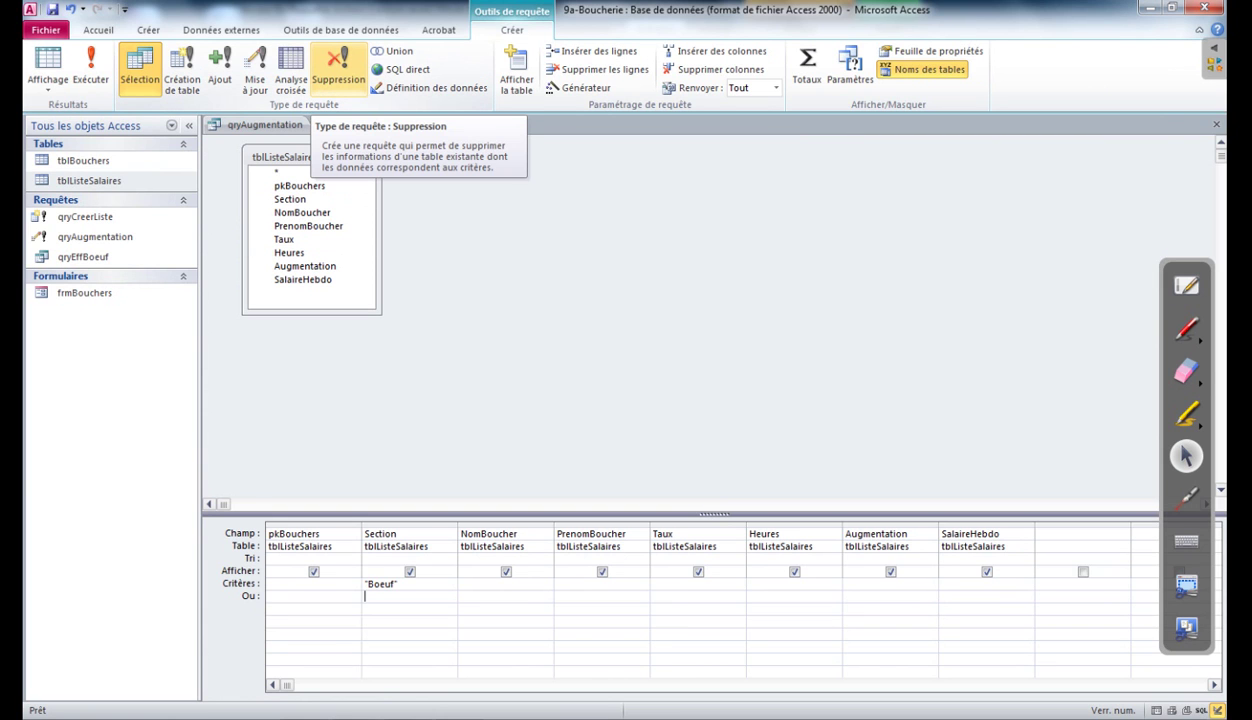
{"action": "left_click", "coordinate": [338, 68]}
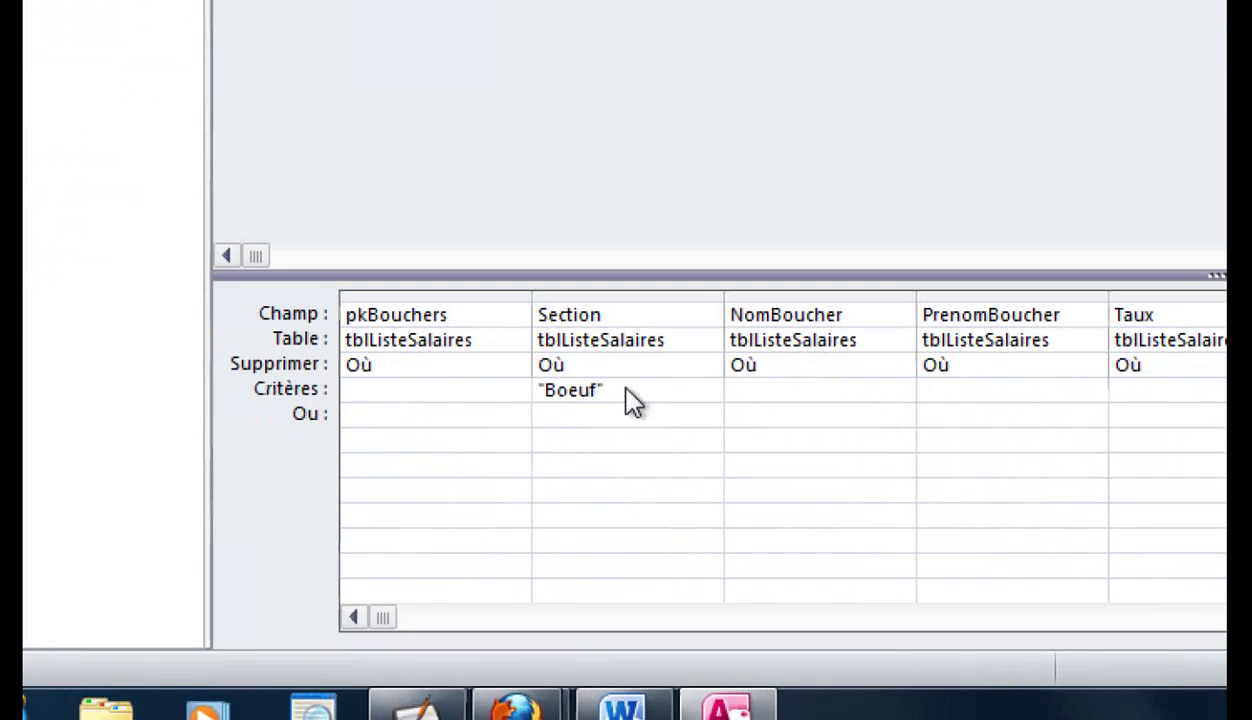
- Move the "Boeuf" criterion of the Section field to the Ou row and back to the Critères row
{"action": "left_click_drag", "start_coordinate": [597, 389], "coordinate": [539, 371]}
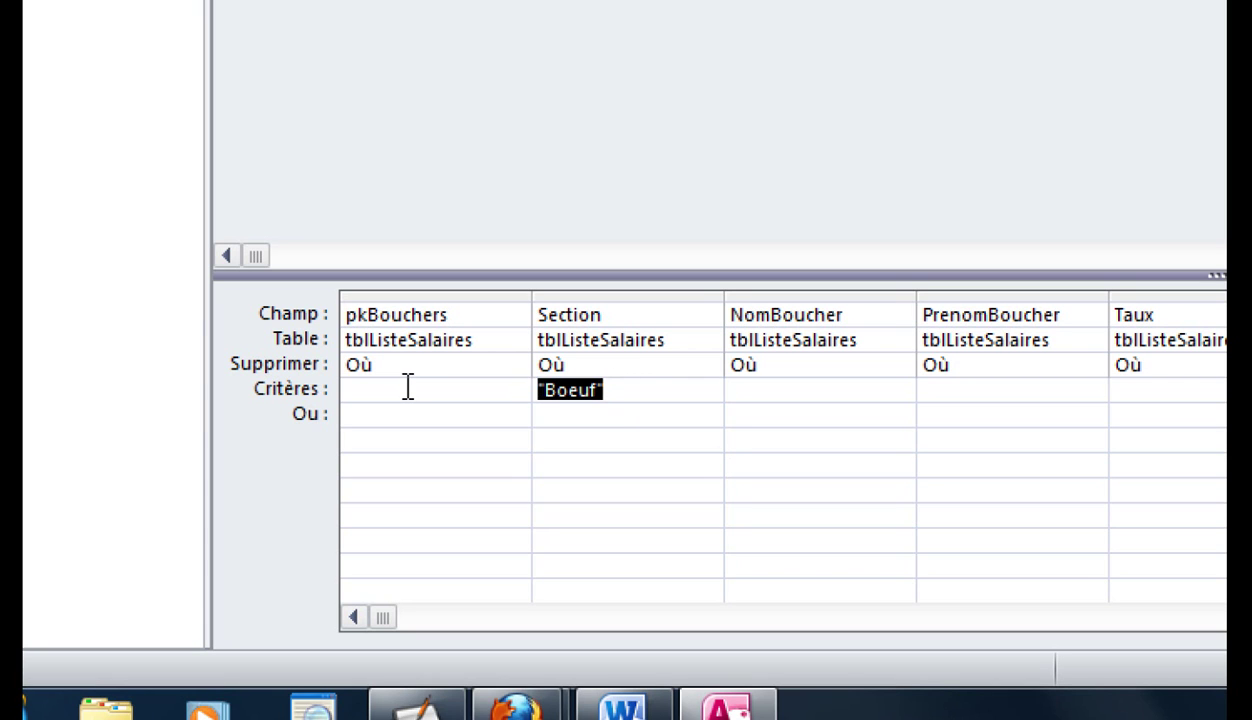
{"action": "key", "text": "ctrl+x"}
{"action": "left_click", "coordinate": [577, 418]}
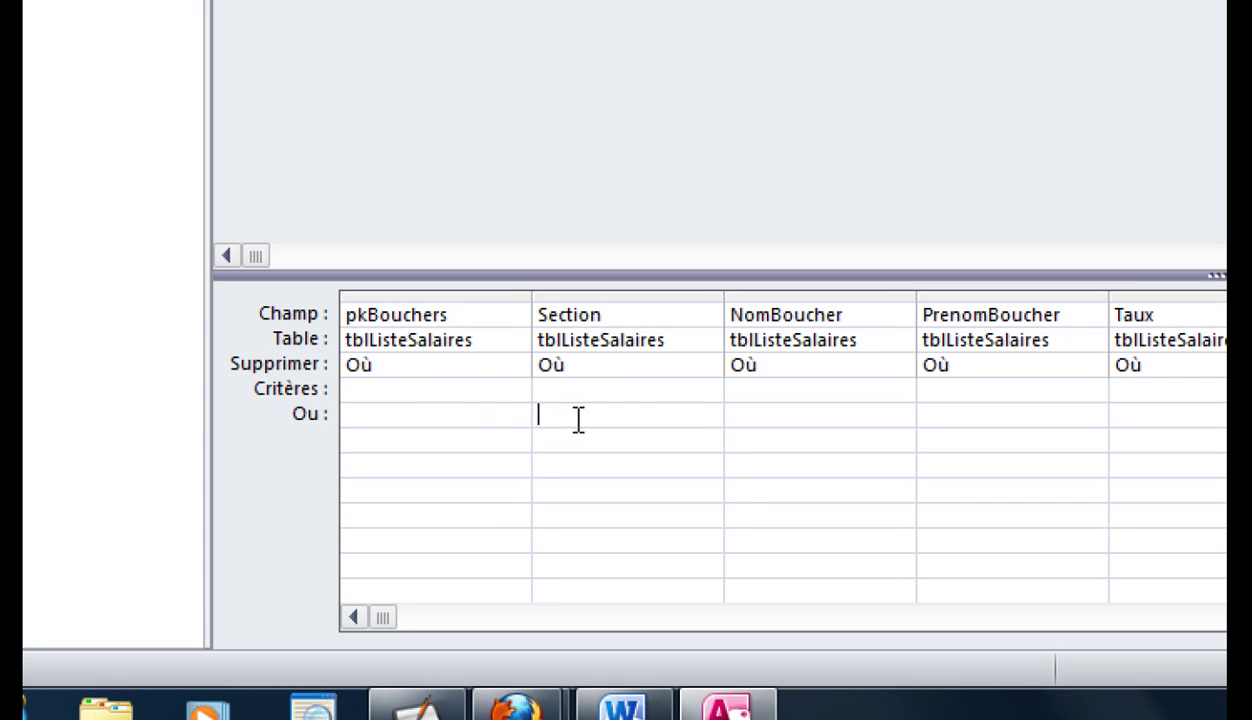
{"action": "key", "text": "ctrl+v"}
{"action": "left_click_drag", "start_coordinate": [606, 410], "coordinate": [409, 410]}
{"action": "key", "text": "ctrl+x"}
{"action": "left_click", "coordinate": [566, 391]}
{"action": "key", "text": "ctrl+v"}
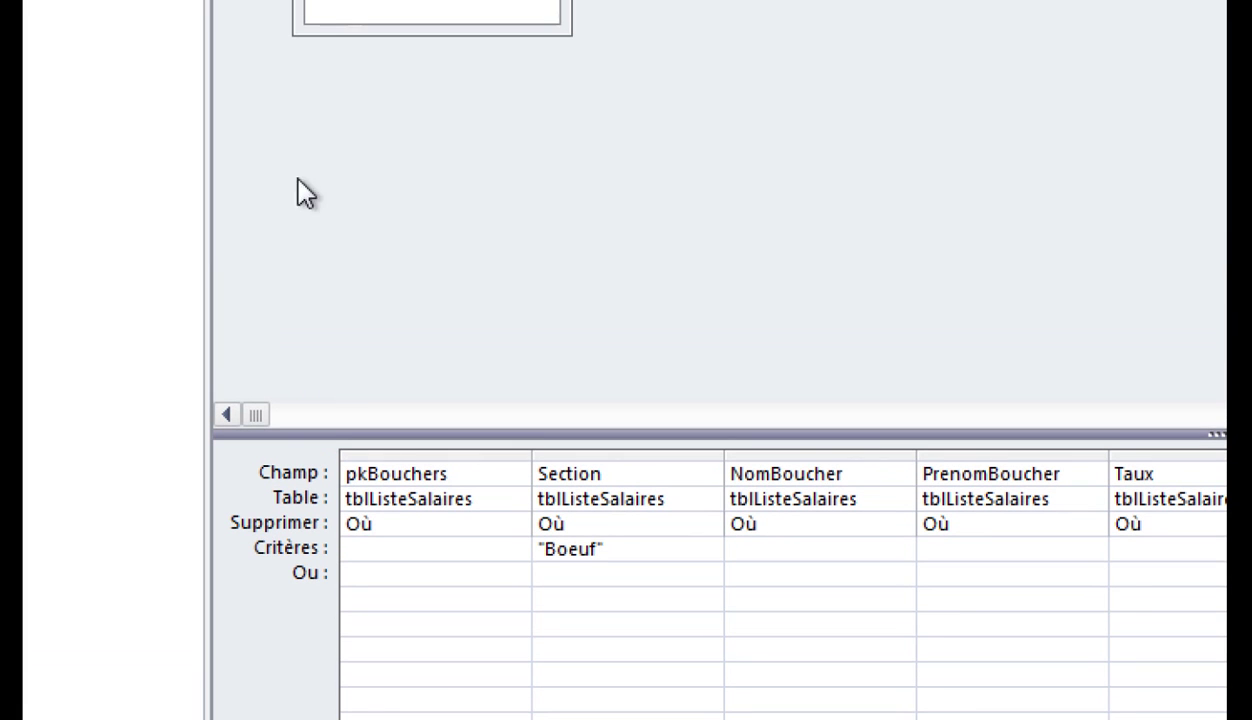
{"action": "key", "text": "ctrl"}
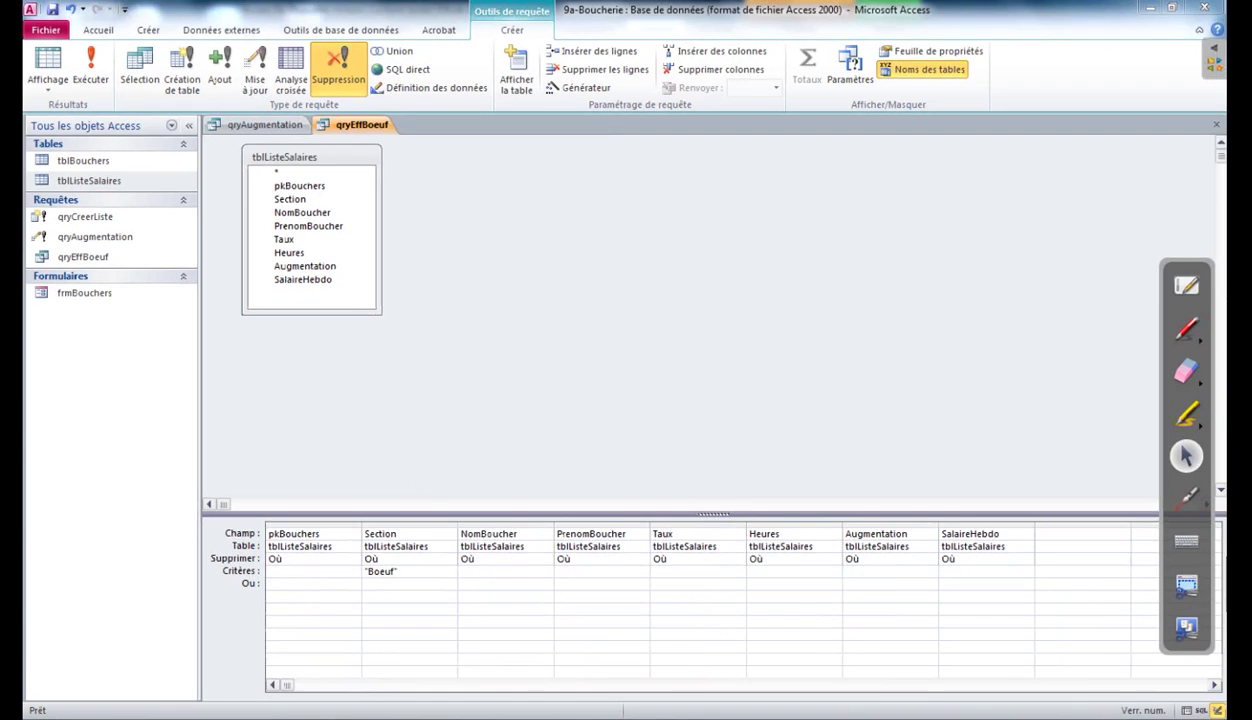
- Save the delete query qryEffBoeuf and run it, accepting the deletion of the Boeuf records from tblListeSalaires
{"action": "left_click", "coordinate": [53, 9]}
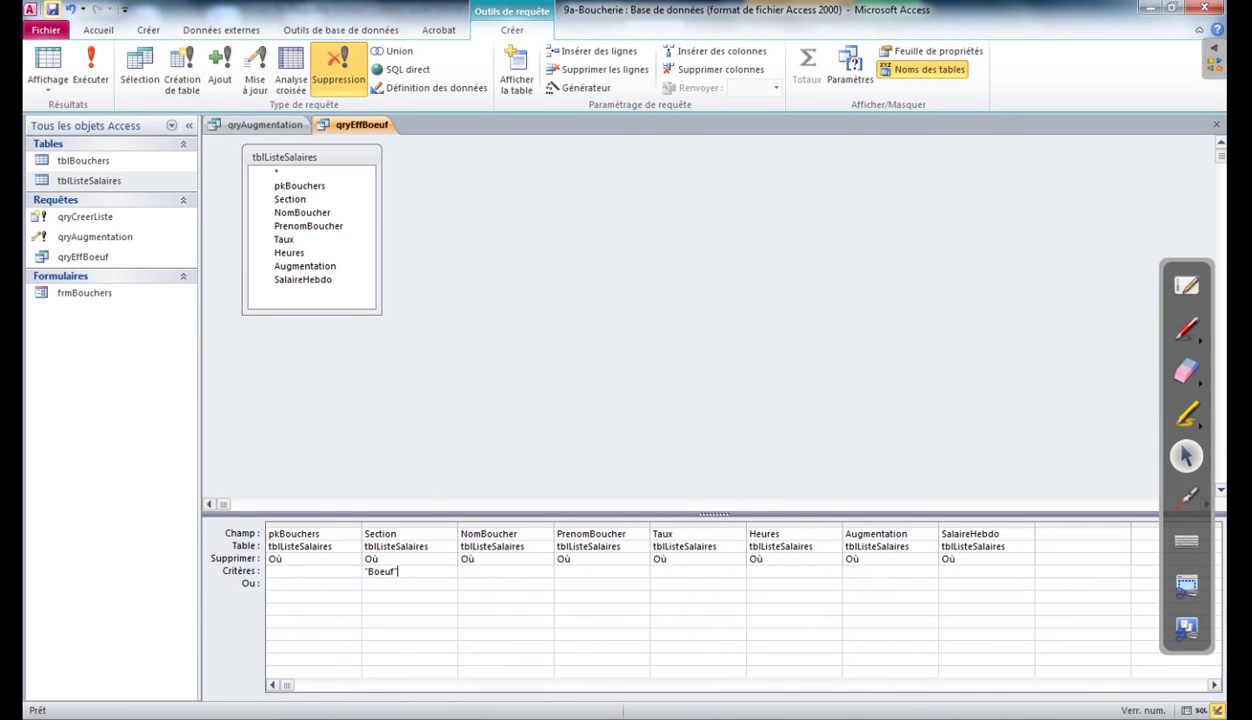
{"action": "left_click", "coordinate": [90, 70]}
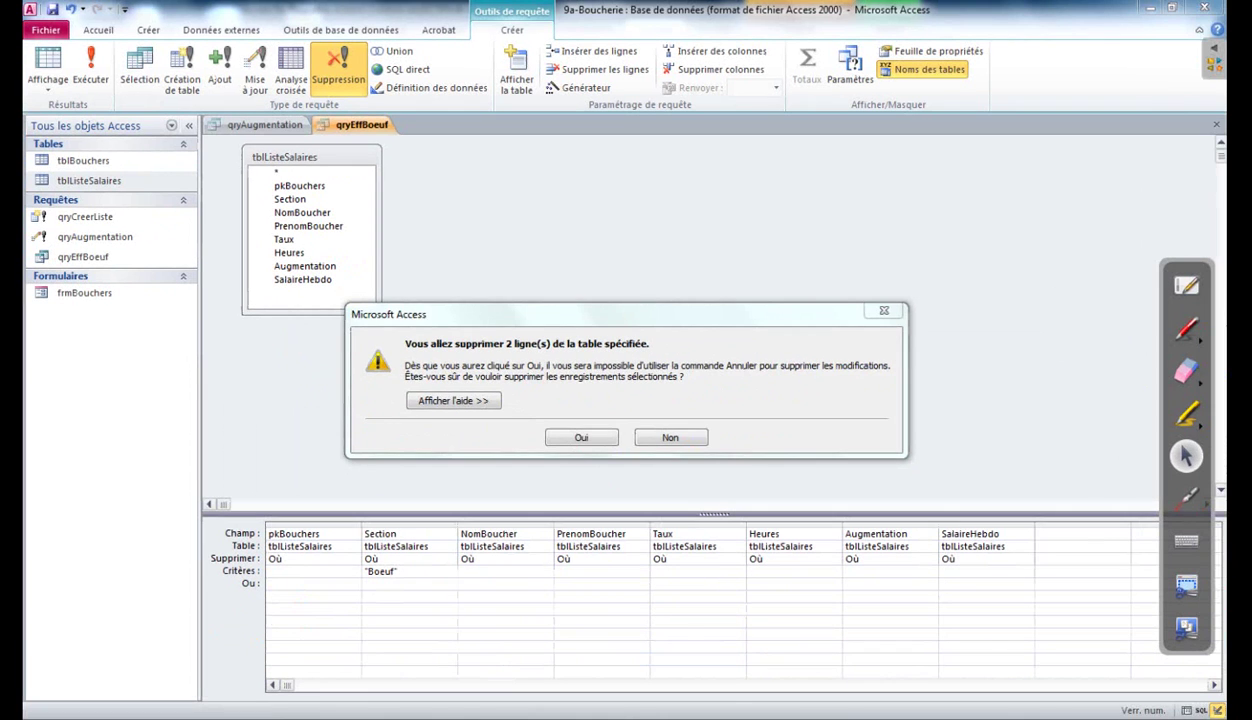
{"action": "left_click", "coordinate": [684, 468]}
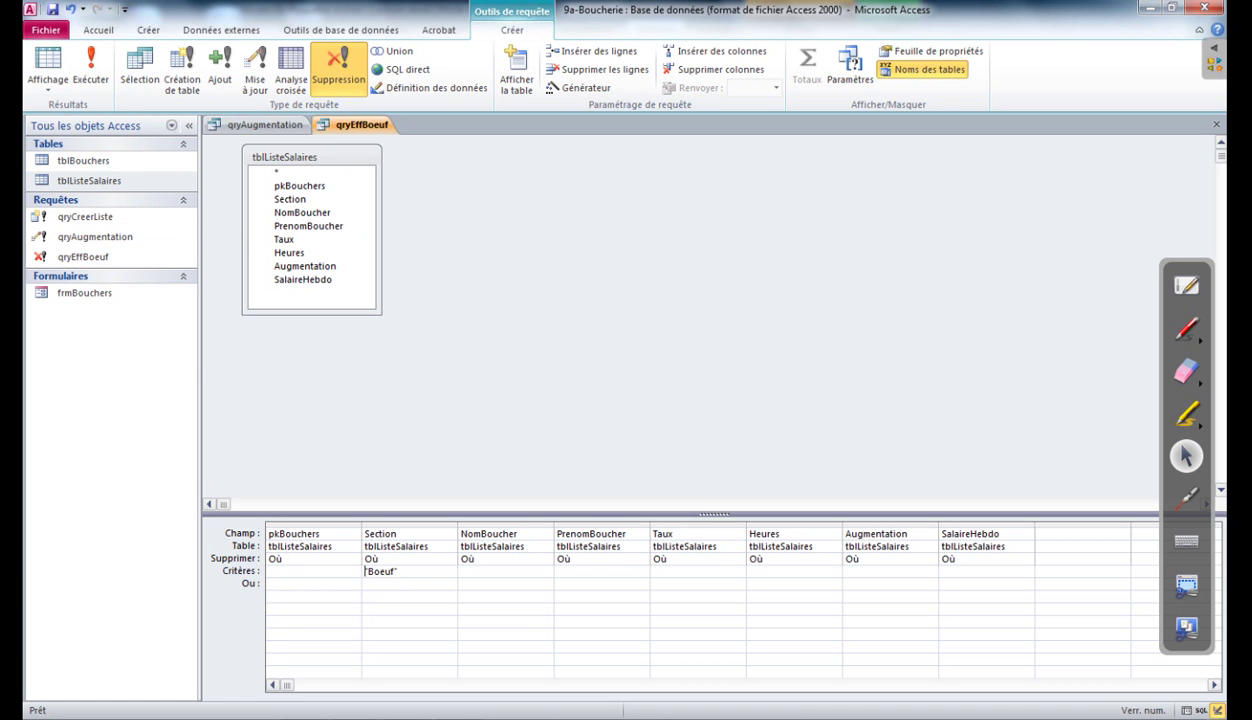
- Open tblListeSalaires to check which sections' employees remain, and close the table
{"action": "left_click", "coordinate": [131, 182]}
{"action": "double_click", "coordinate": [131, 182]}
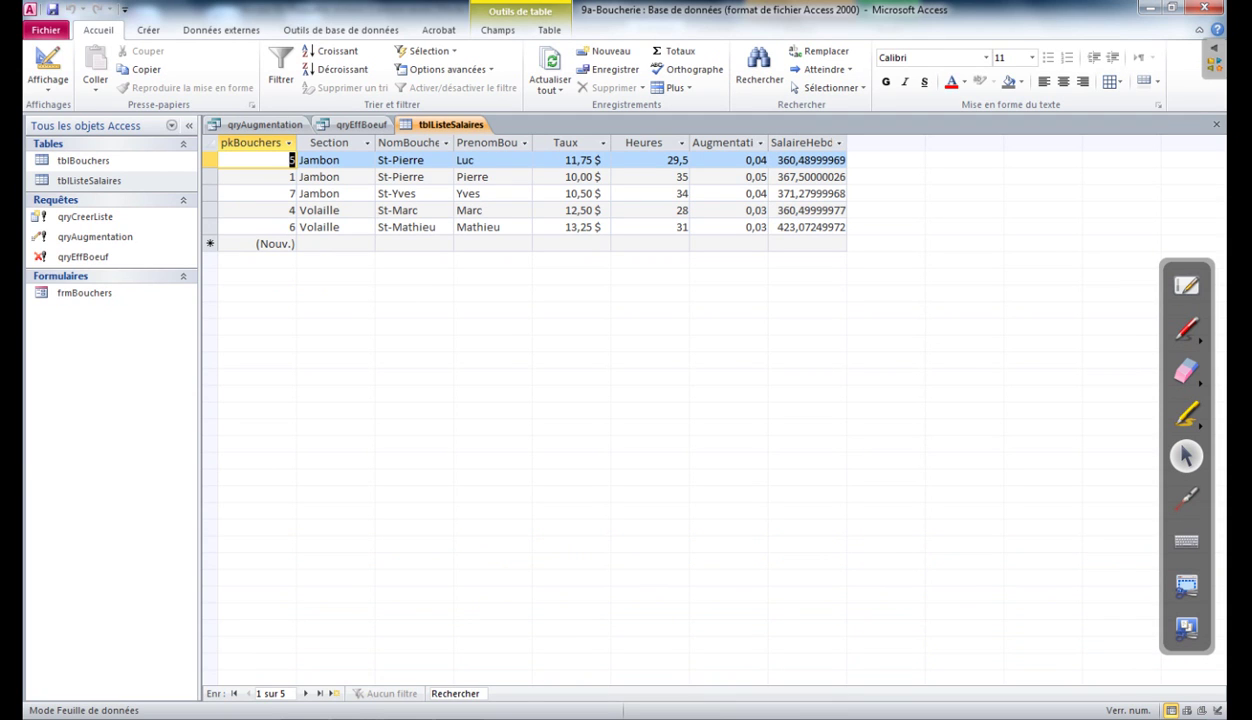
{"action": "left_click", "coordinate": [1216, 124]}
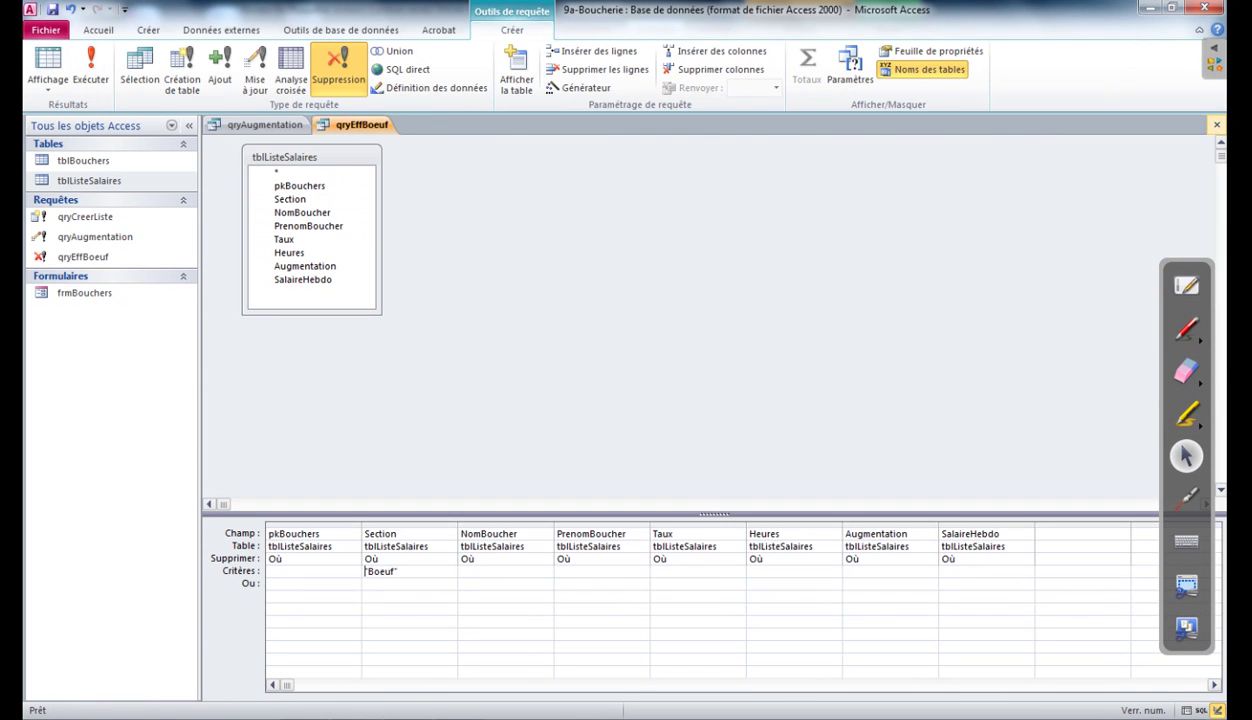
- Close the qryEffBoeuf and qryAugmentation queries and switch to the exercise instructions in Word
{"action": "left_click", "coordinate": [1216, 124]}
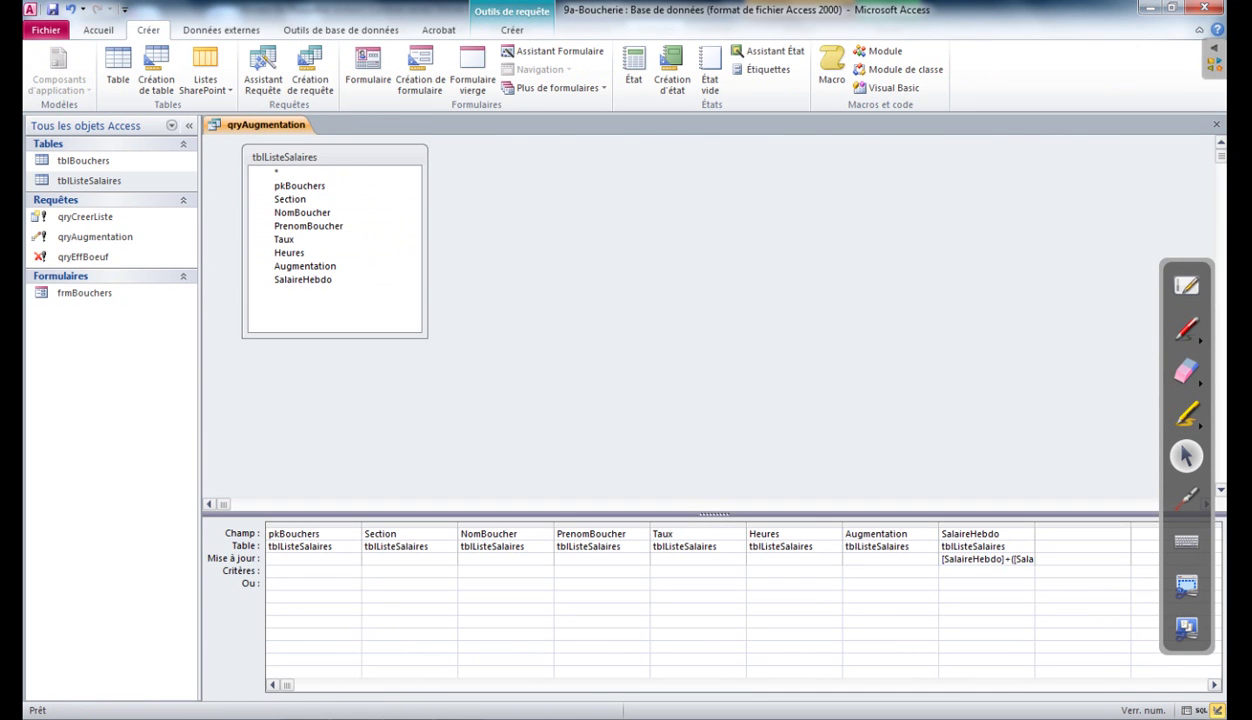
{"action": "left_click", "coordinate": [1216, 124]}
{"action": "key", "text": "alt+Tab"}
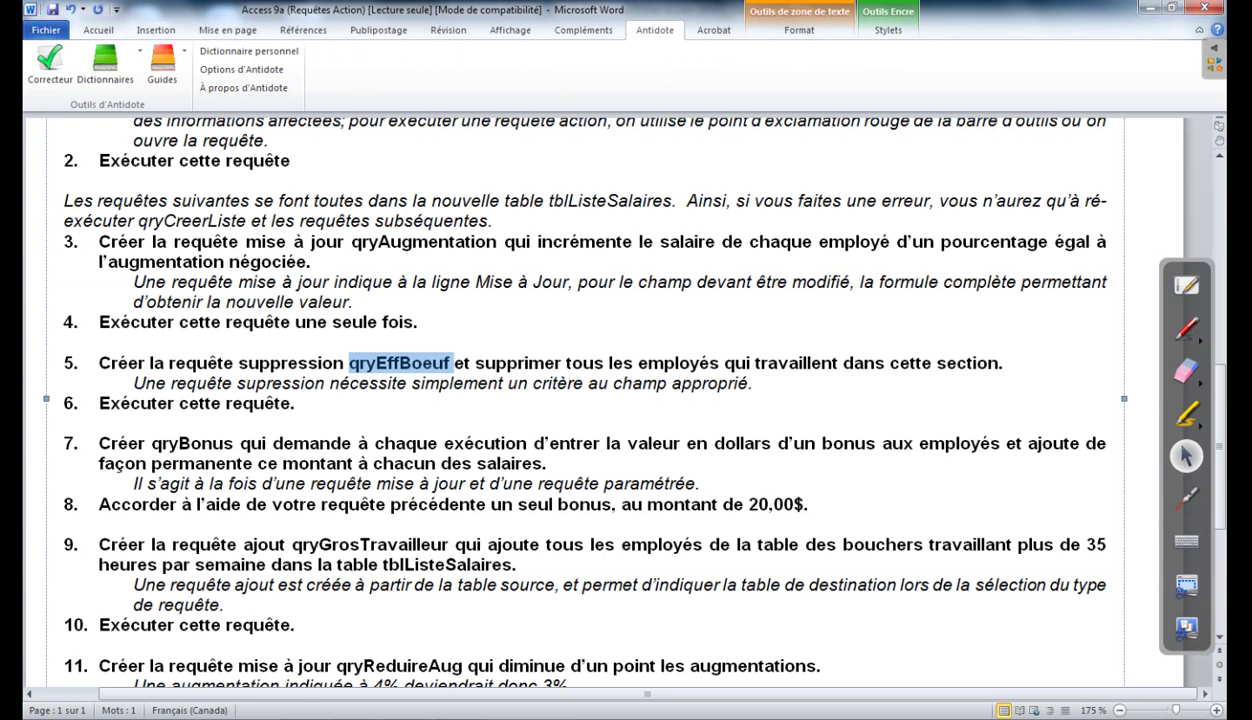